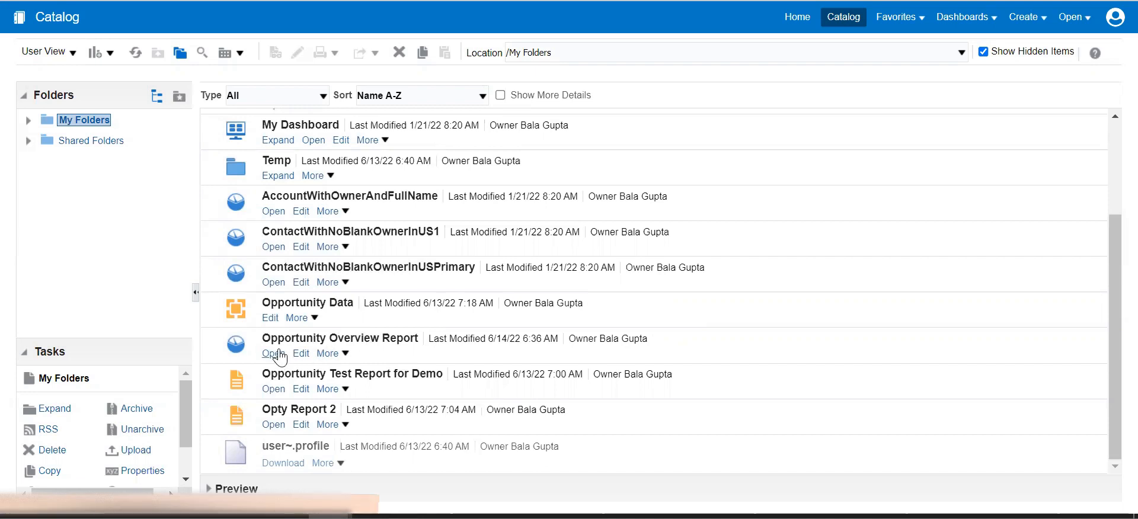
Open the Opportunity Overview Report, scroll through its opportunity rows, then return to the Catalog.
{"action": "left_click", "coordinate": [274, 354]}
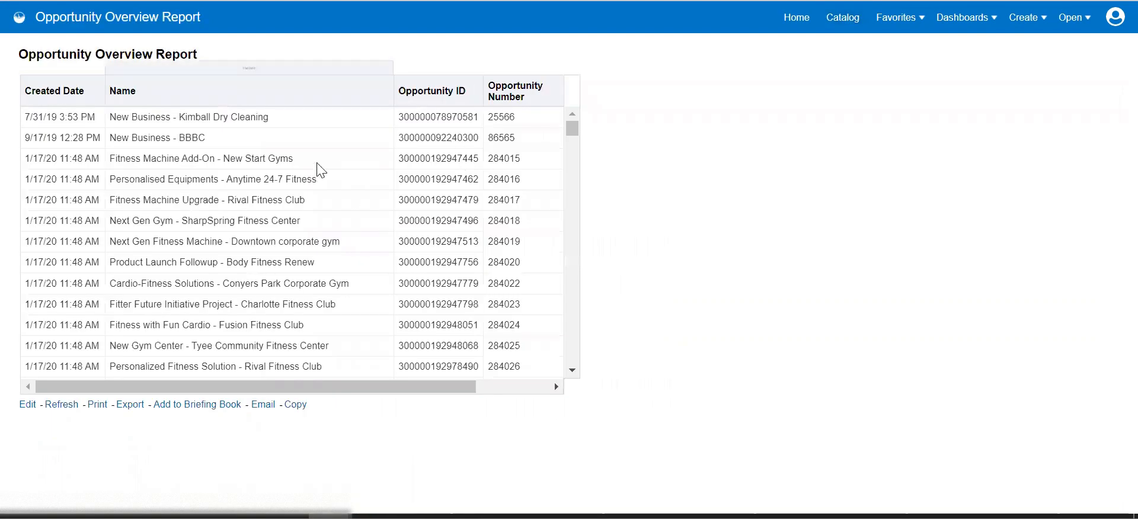
{"action": "scroll", "coordinate": [348, 284], "scroll_direction": "down", "scroll_amount": 5}
{"action": "scroll", "coordinate": [347, 284], "scroll_direction": "up", "scroll_amount": 5}
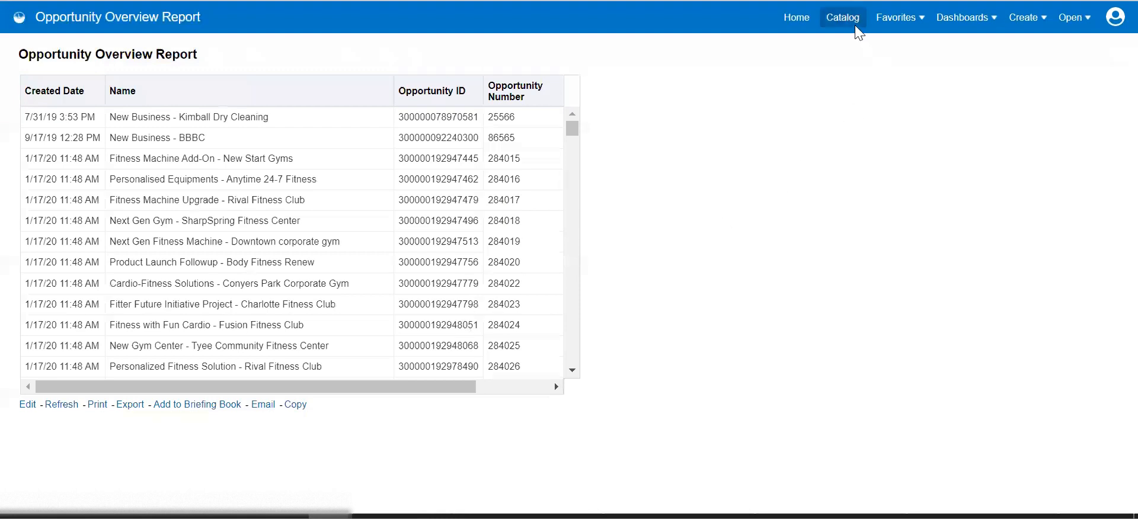
{"action": "left_click", "coordinate": [839, 22]}
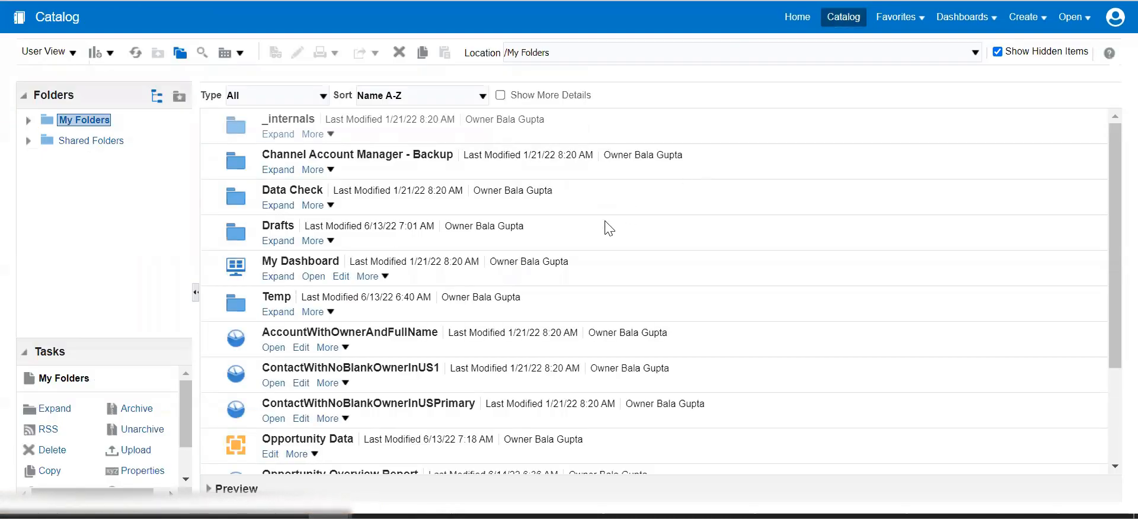
Choose Schedule from the More menu of the Opportunity Overview Report.
{"action": "scroll", "coordinate": [608, 228], "scroll_direction": "down", "scroll_amount": 5}
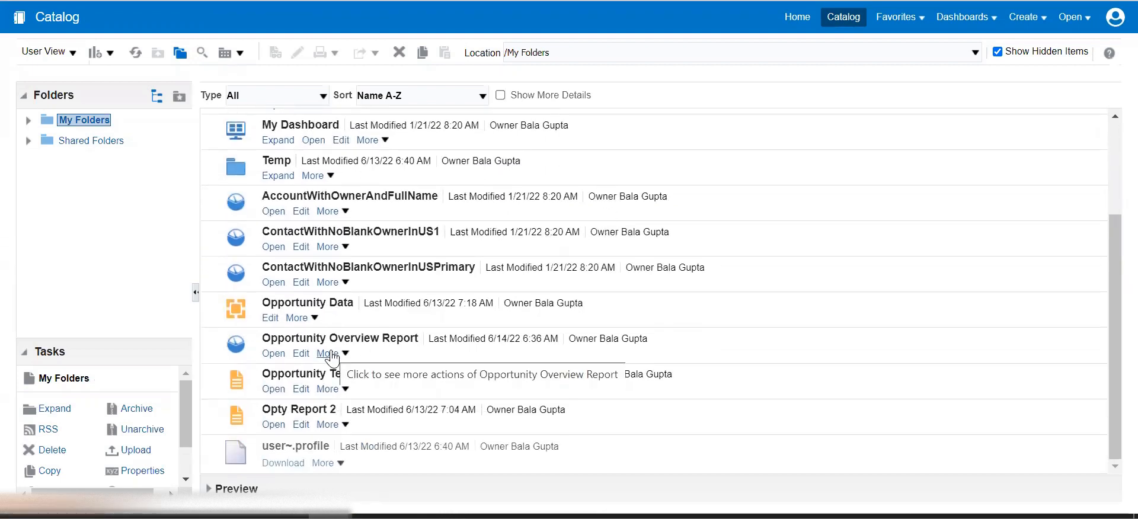
{"action": "left_click", "coordinate": [328, 355]}
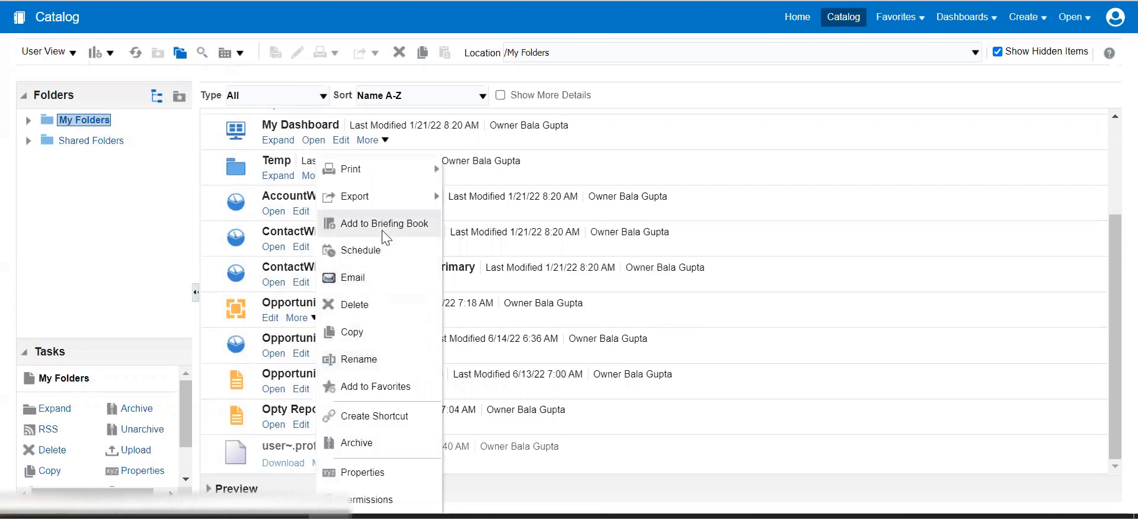
{"action": "left_click", "coordinate": [359, 251]}
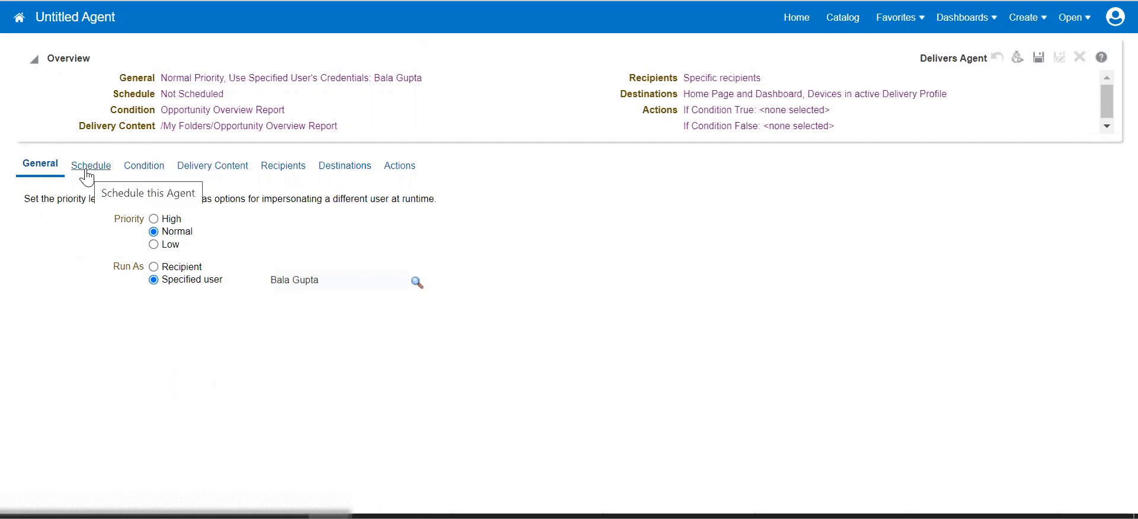
Set the agent's Run As option to Recipient on the General tab.
{"action": "left_click", "coordinate": [153, 267]}
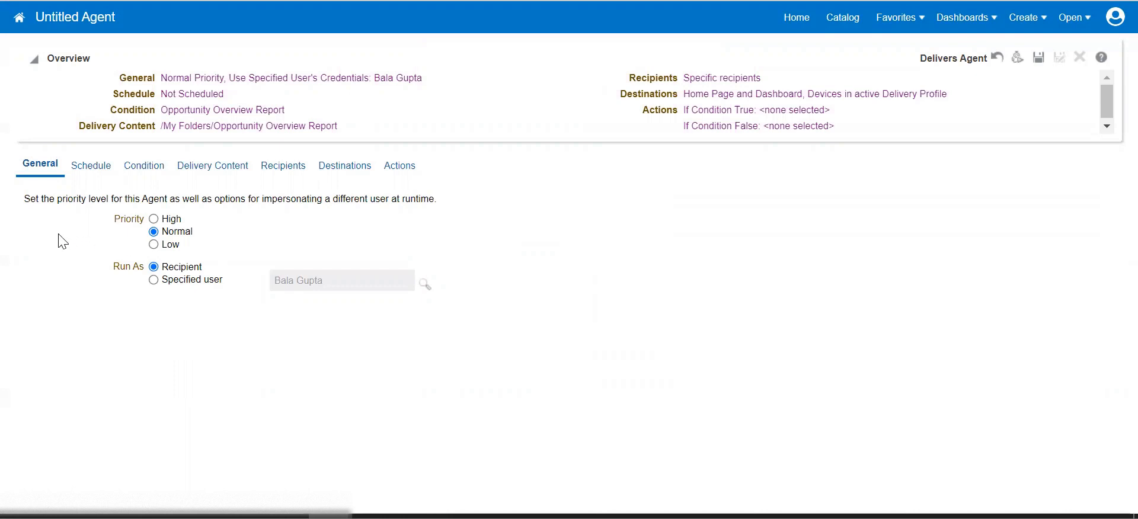
Set the agent's frequency to Daily, every 1 day from 06/14/2022 06:41 AM, with no end date.
{"action": "left_click", "coordinate": [90, 172]}
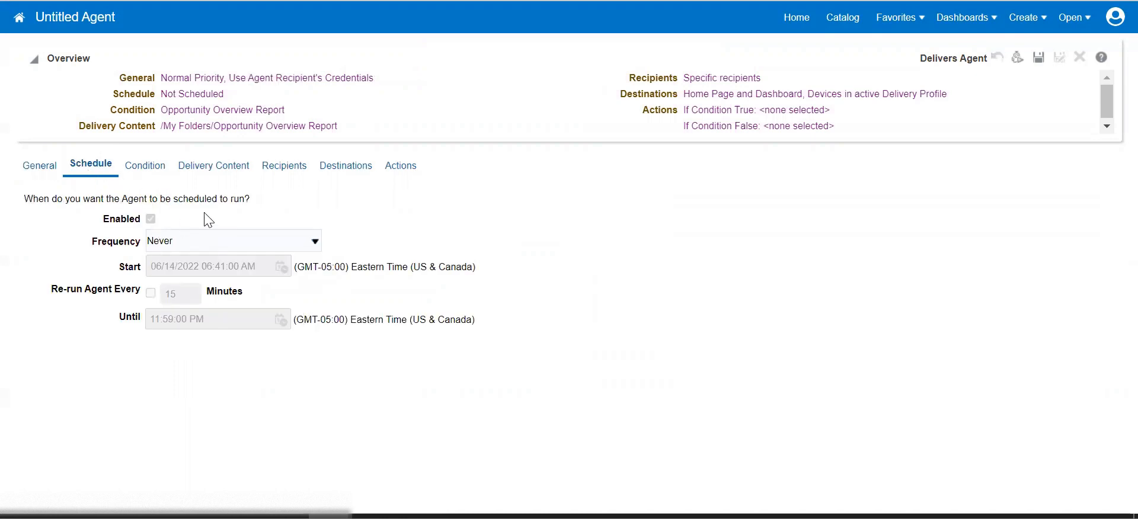
{"action": "left_click", "coordinate": [172, 244]}
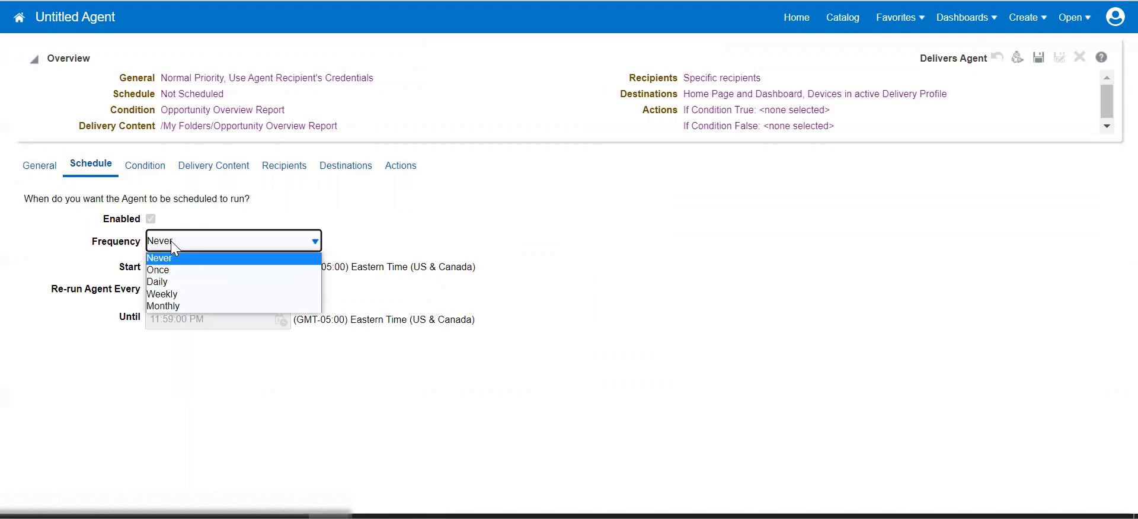
{"action": "left_click", "coordinate": [171, 281]}
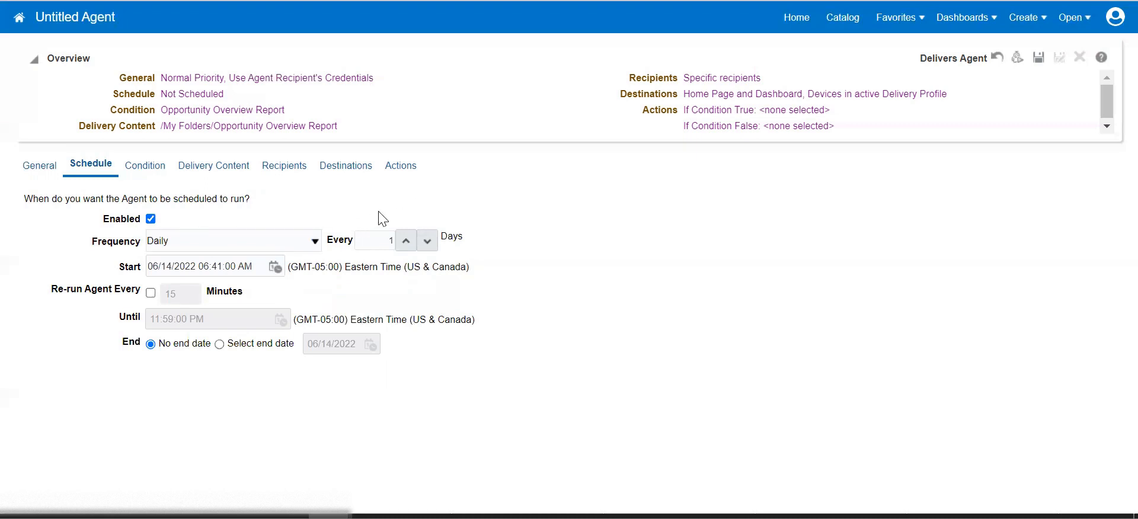
{"action": "left_click", "coordinate": [282, 244]}
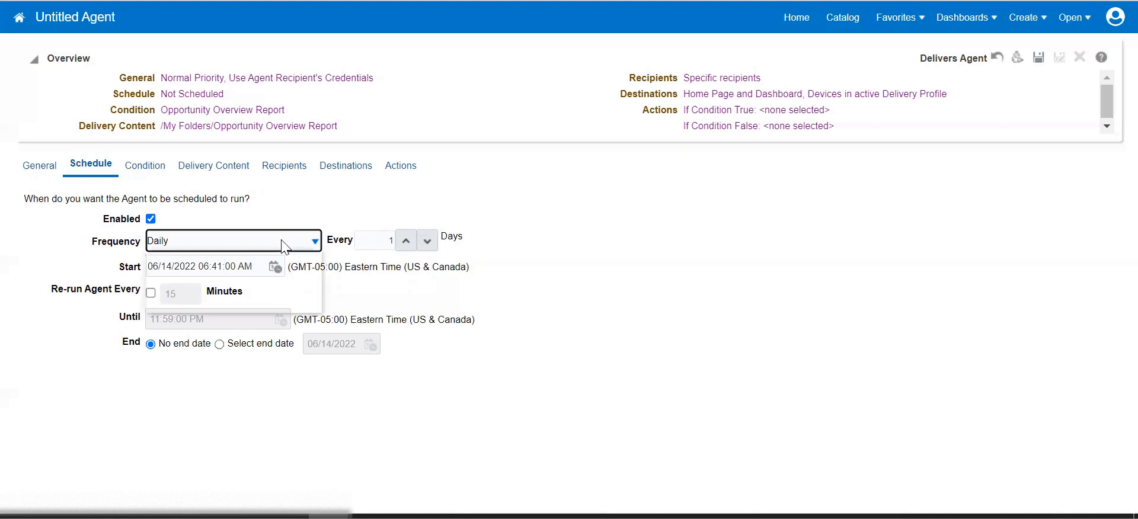
{"action": "left_click", "coordinate": [399, 190]}
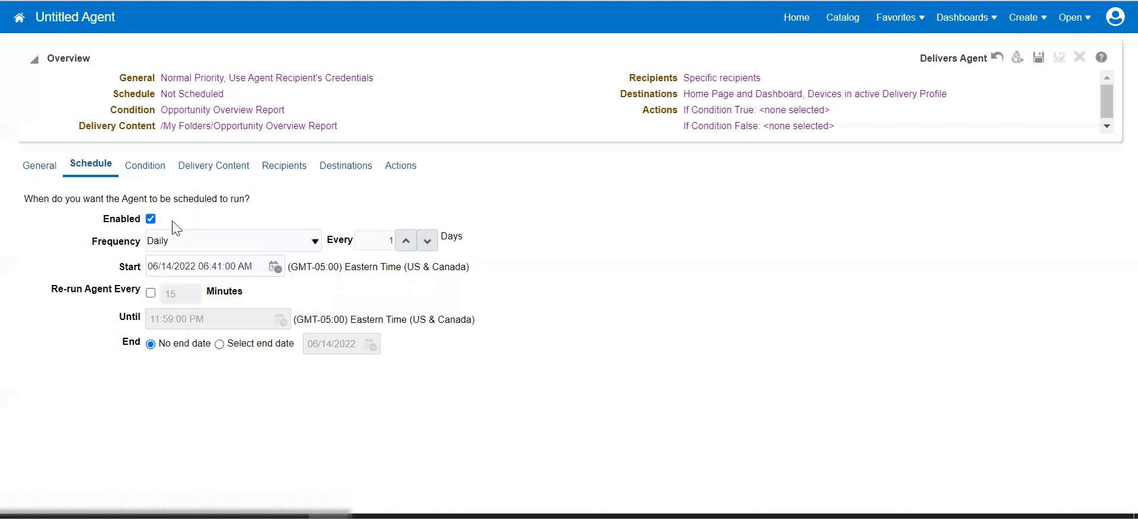
{"action": "left_click", "coordinate": [179, 248]}
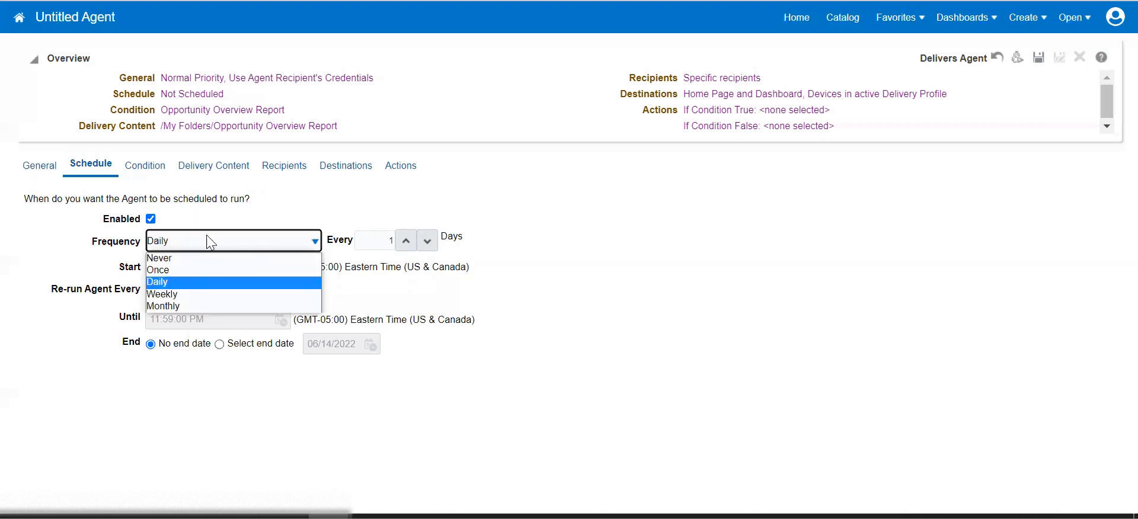
{"action": "left_click", "coordinate": [366, 208]}
{"action": "left_click", "coordinate": [253, 241]}
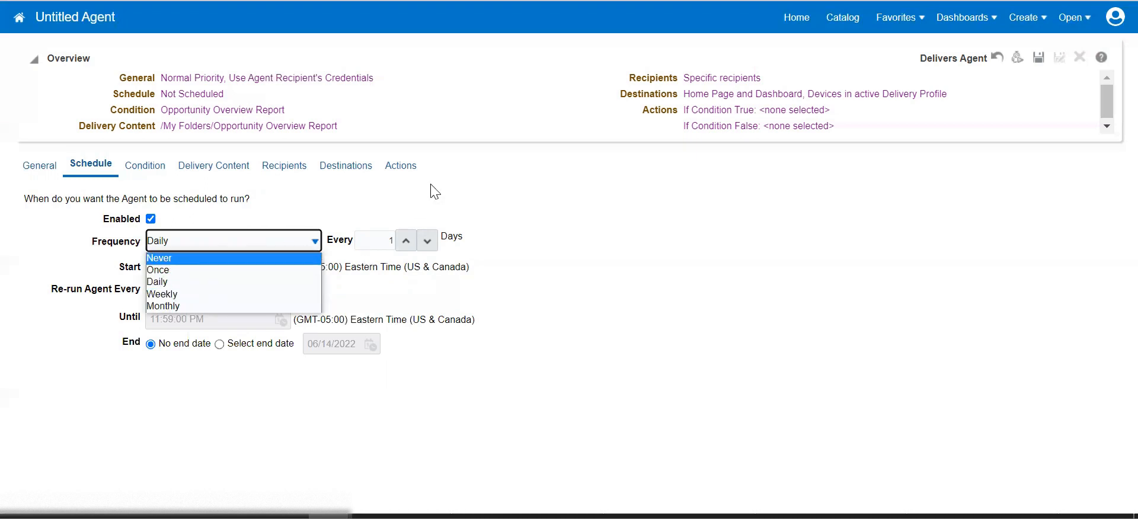
{"action": "left_click", "coordinate": [434, 204]}
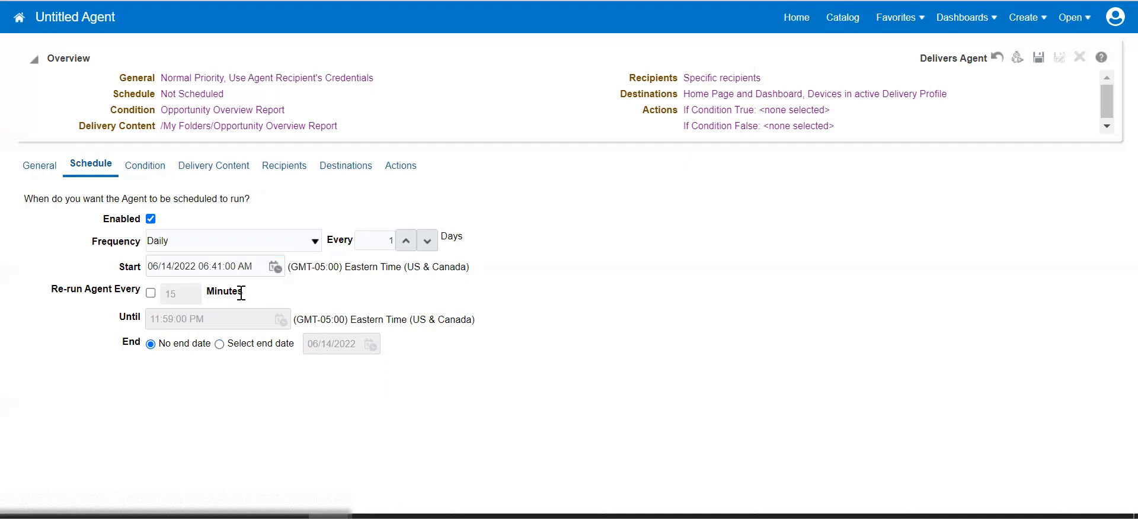
{"action": "left_click", "coordinate": [212, 238]}
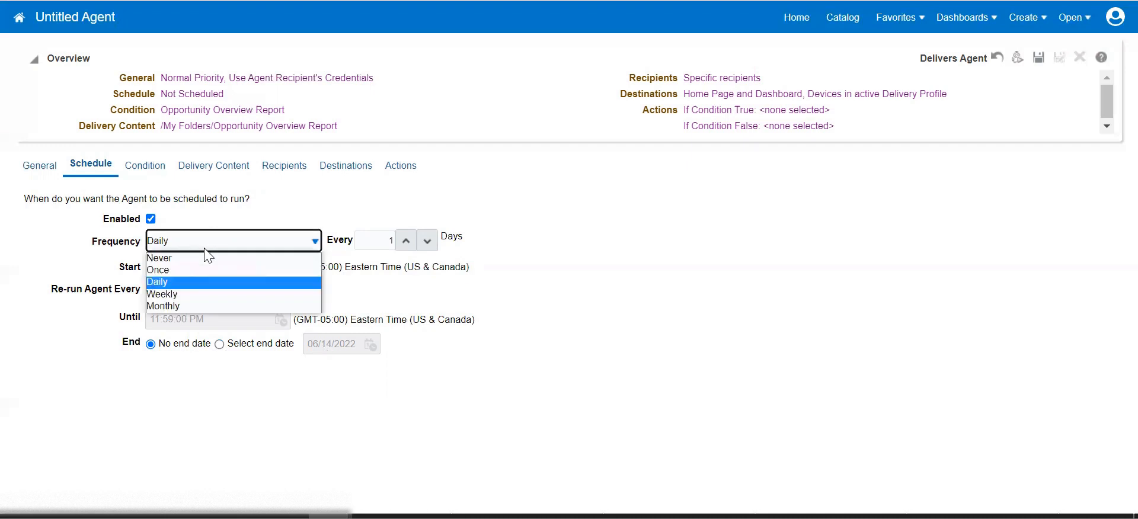
{"action": "left_click", "coordinate": [471, 287]}
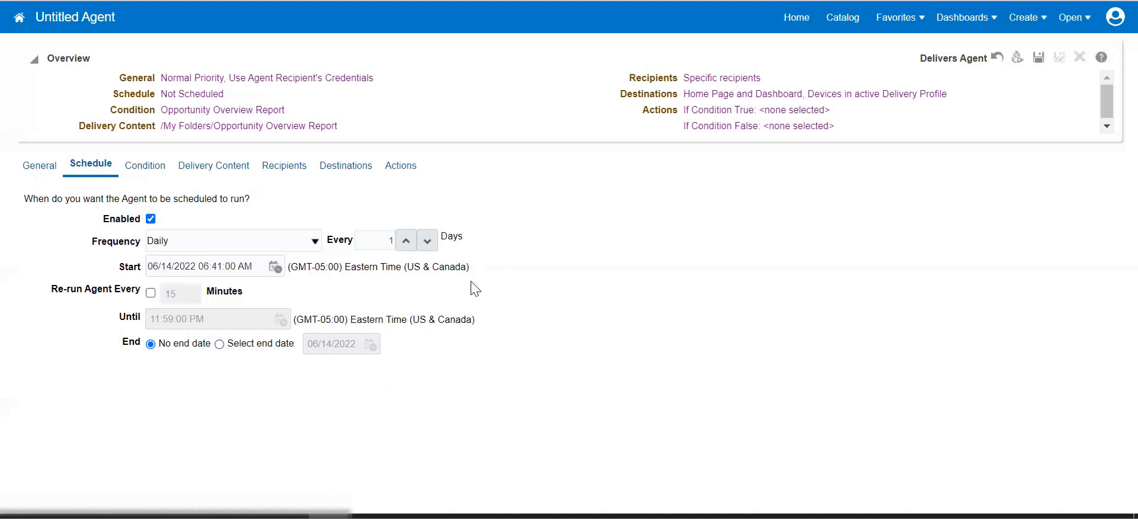
Try a KPI- or analysis-based condition, then cancel to keep ROWCOUNT('Opportunity Overview Report') > 0.
{"action": "left_click", "coordinate": [154, 165]}
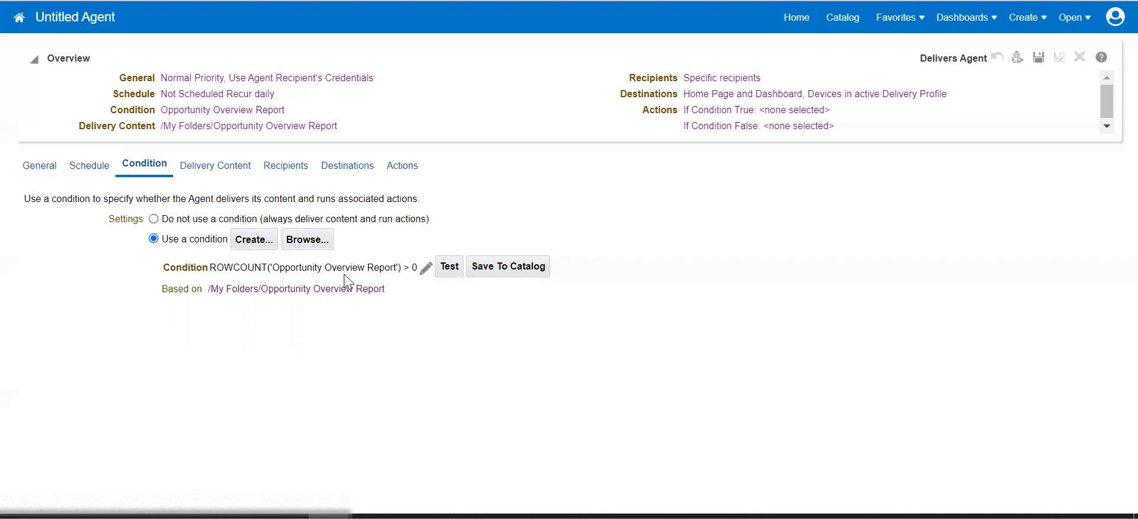
{"action": "left_click", "coordinate": [265, 243]}
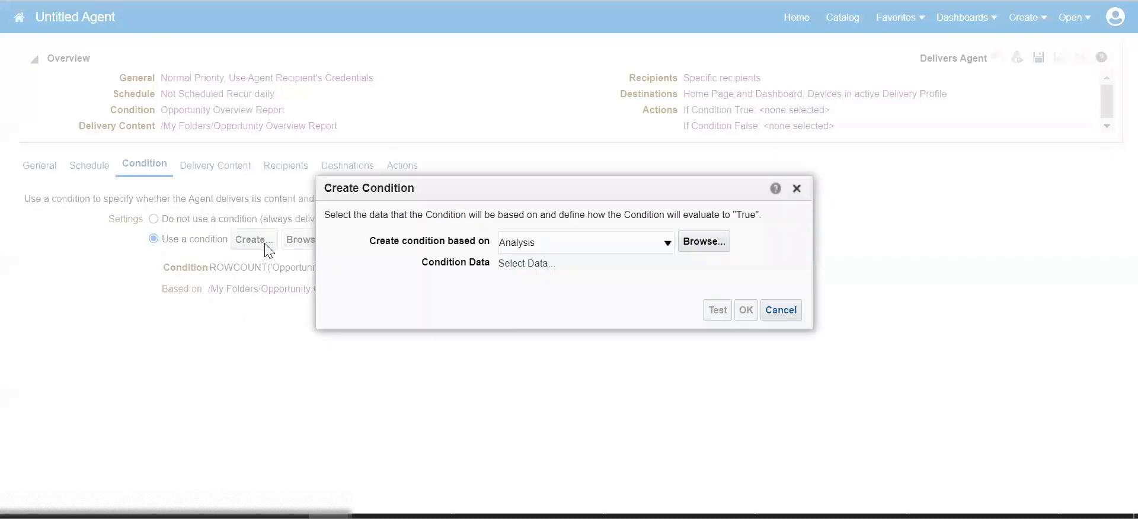
{"action": "left_click", "coordinate": [549, 245]}
{"action": "left_click", "coordinate": [538, 271]}
{"action": "left_click", "coordinate": [612, 237]}
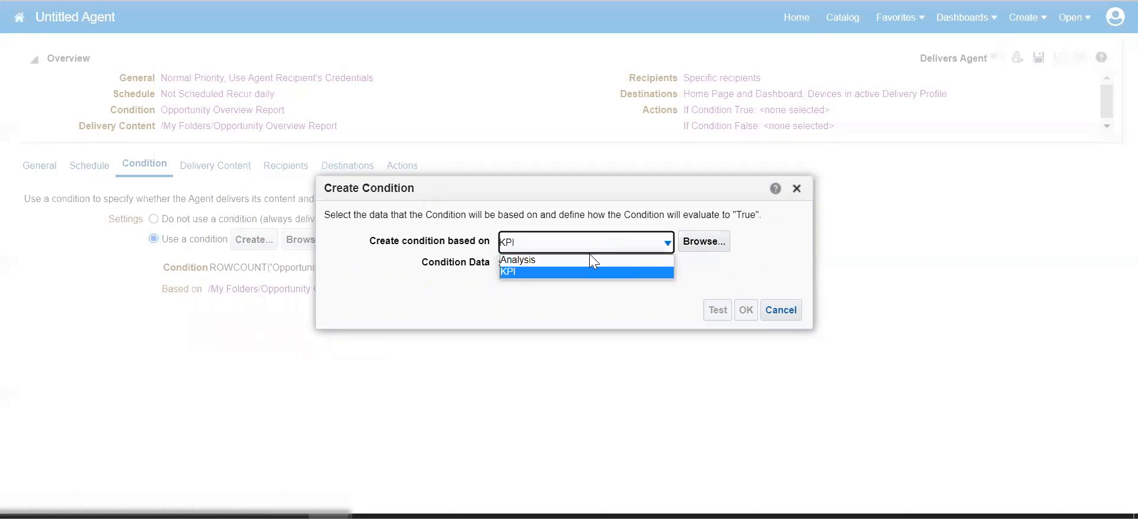
{"action": "left_click", "coordinate": [583, 258]}
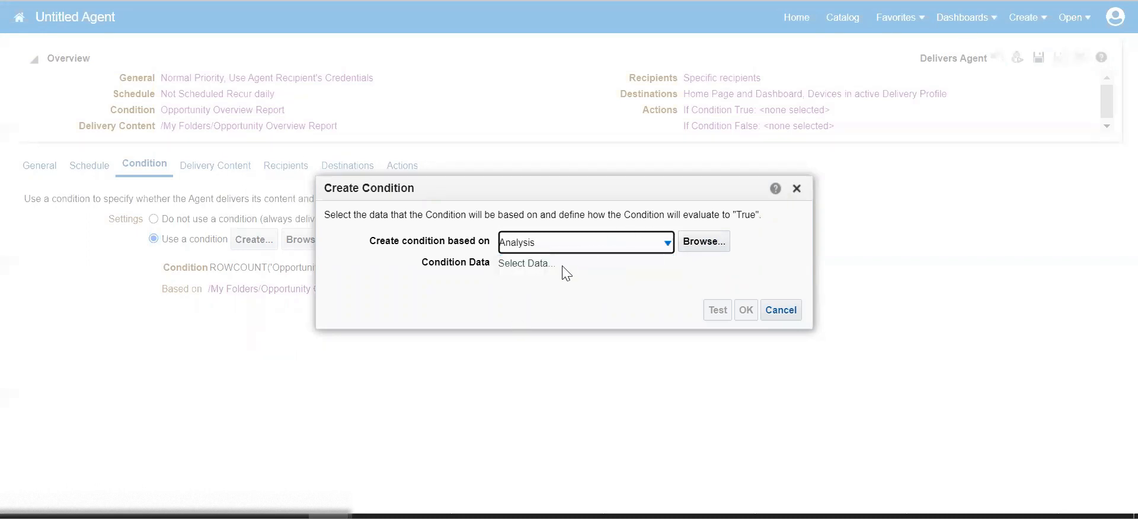
{"action": "left_click_drag", "start_coordinate": [522, 266], "coordinate": [669, 251]}
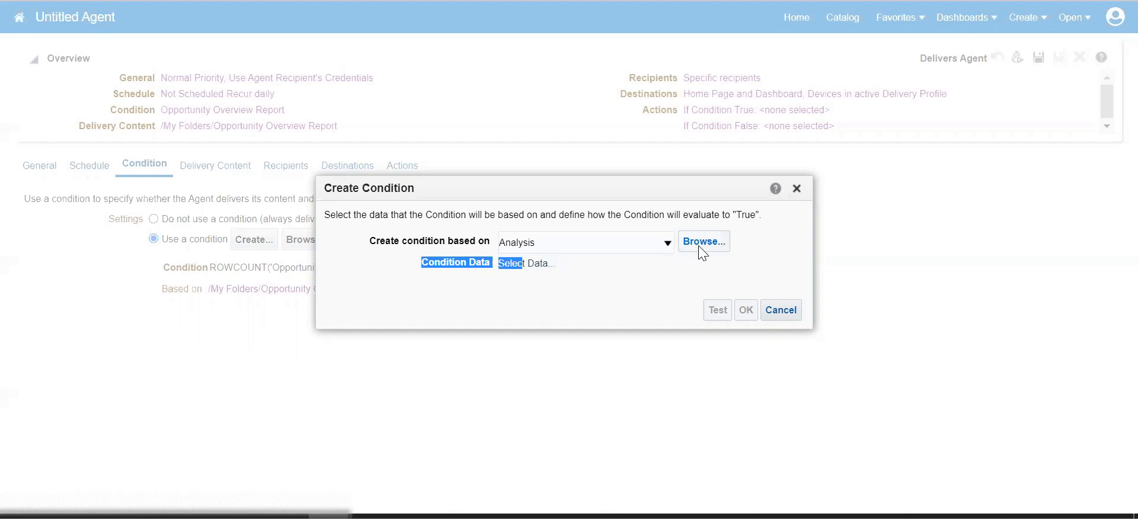
{"action": "left_click", "coordinate": [698, 245]}
{"action": "left_click", "coordinate": [766, 424]}
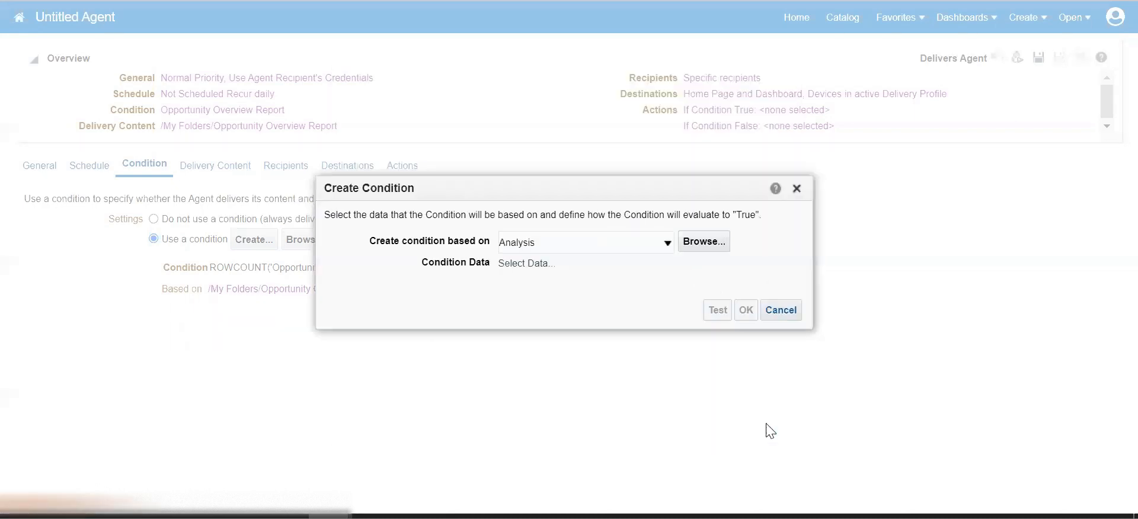
{"action": "left_click", "coordinate": [780, 317]}
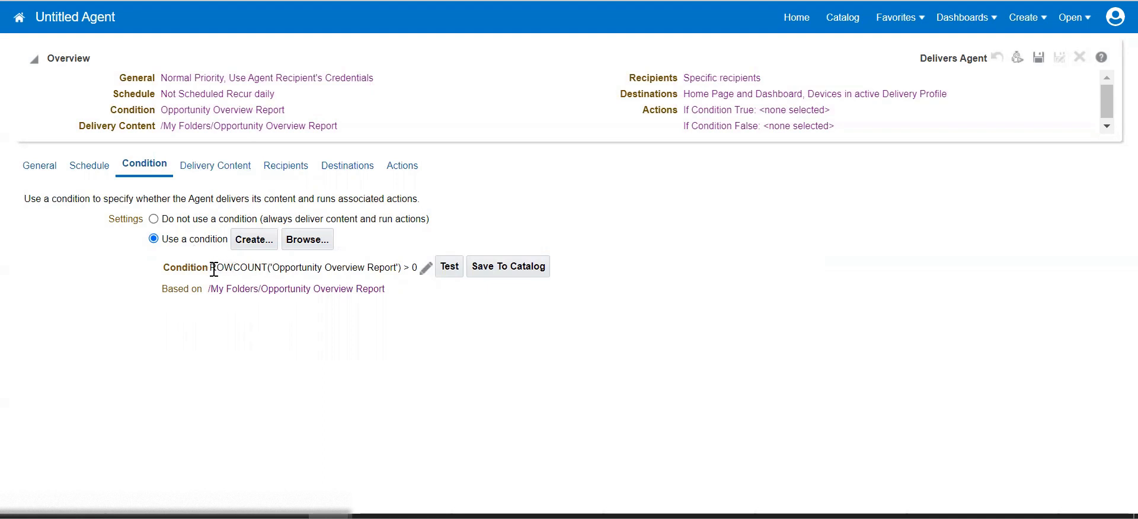
{"action": "left_click_drag", "start_coordinate": [223, 268], "coordinate": [389, 325]}
{"action": "left_click", "coordinate": [246, 397]}
Enter 'Opportunity Overview Report' as the delivery subject on the Delivery Content tab.
{"action": "left_click", "coordinate": [205, 175]}
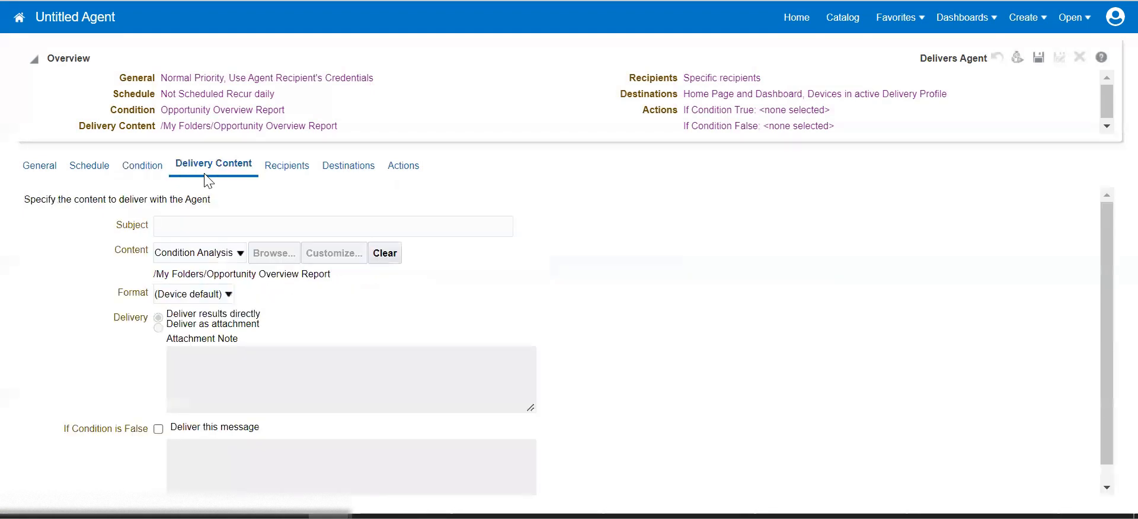
{"action": "left_click", "coordinate": [199, 219]}
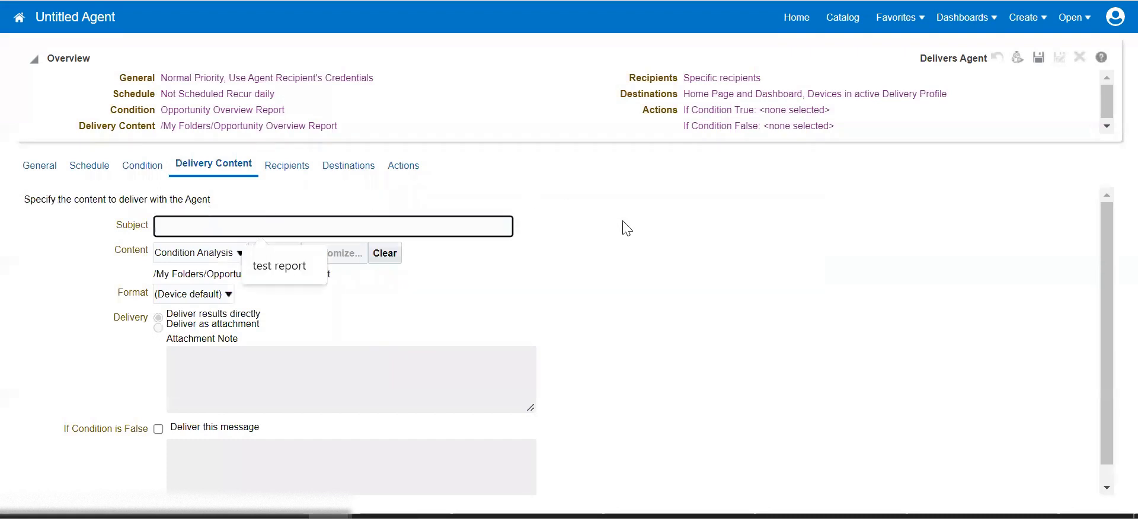
{"action": "left_click", "coordinate": [623, 228]}
{"action": "left_click", "coordinate": [365, 225]}
{"action": "left_click", "coordinate": [569, 197]}
{"action": "scroll", "coordinate": [567, 199], "scroll_direction": "down", "scroll_amount": 1}
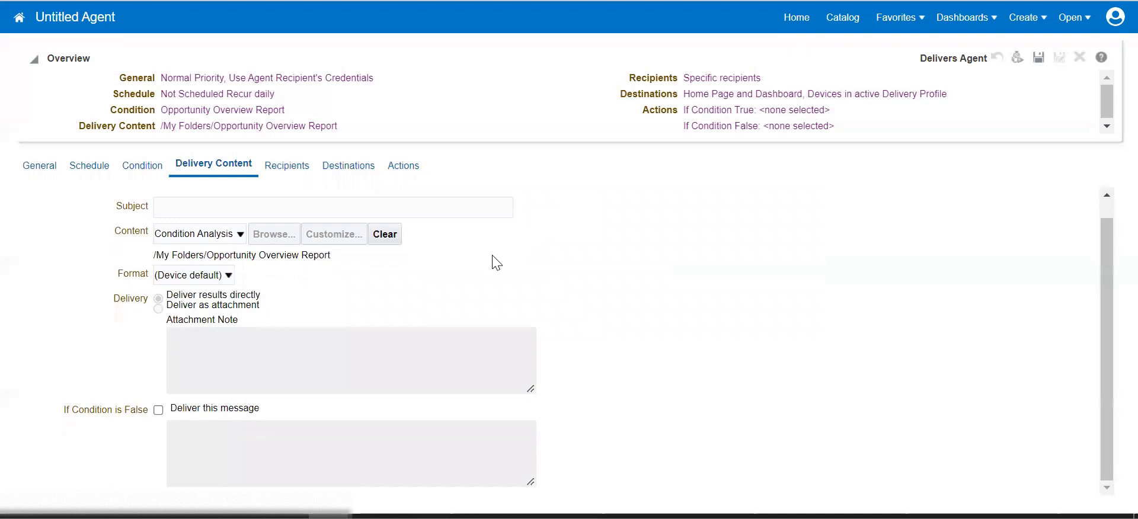
{"action": "scroll", "coordinate": [491, 257], "scroll_direction": "up", "scroll_amount": 1}
{"action": "left_click", "coordinate": [243, 226]}
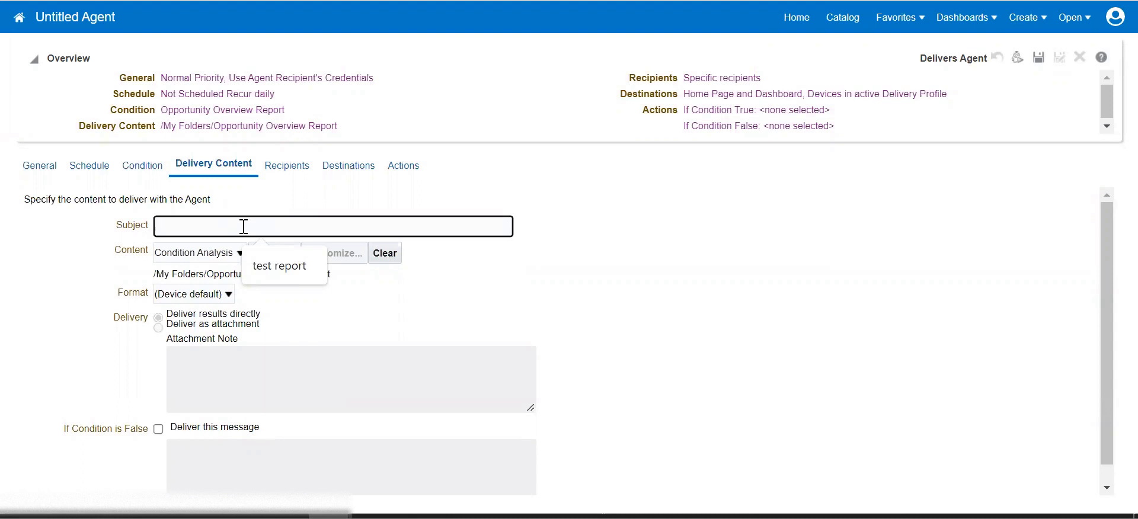
{"action": "type", "text": "Opportunity R"}
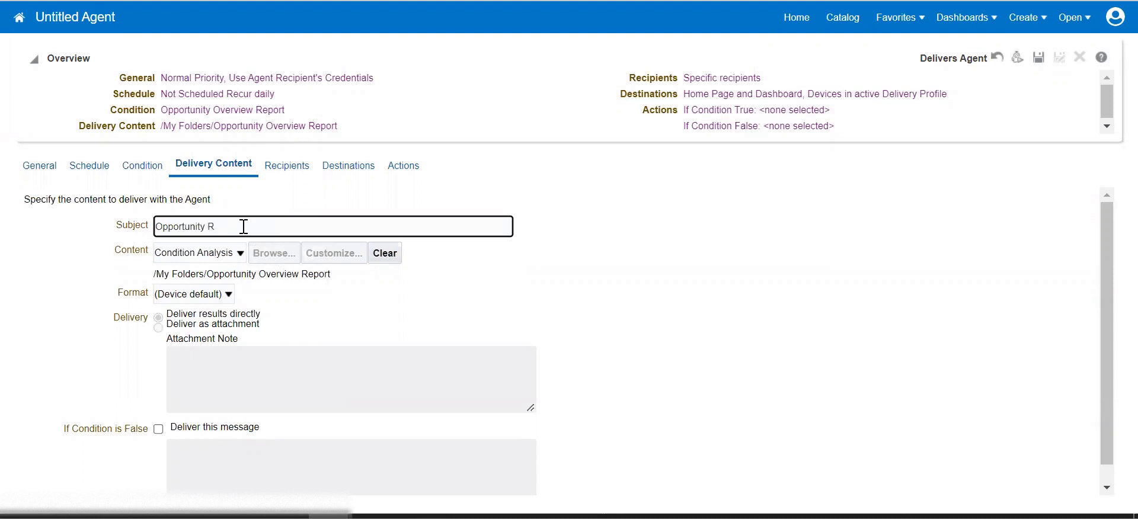
{"action": "key", "text": "BackSpace"}
{"action": "type", "text": "Overview Report"}
Check the subject text and keep Condition Analysis as the delivered content.
{"action": "left_click", "coordinate": [584, 266]}
{"action": "left_click", "coordinate": [259, 229]}
{"action": "triple_click", "coordinate": [259, 228]}
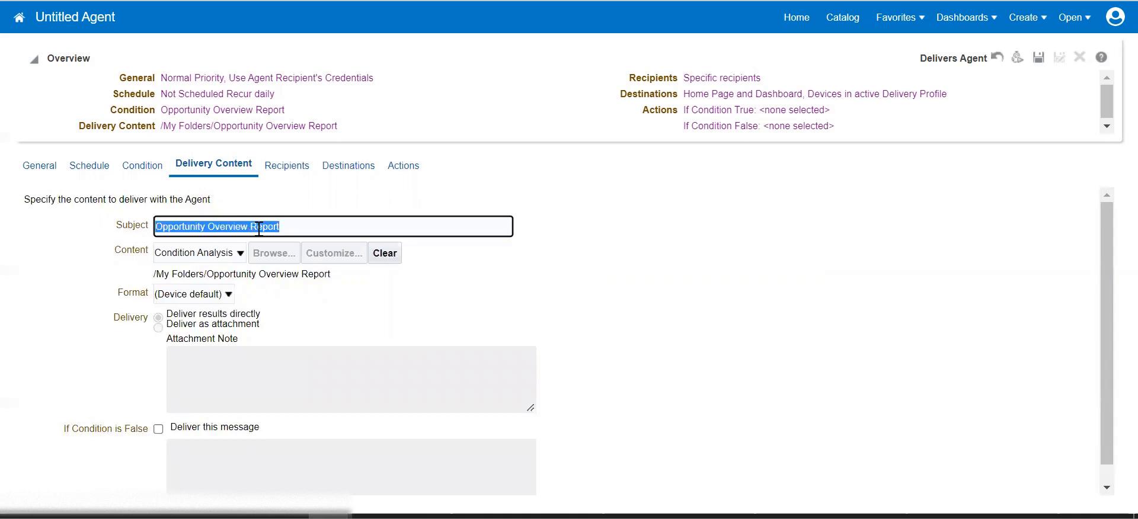
{"action": "left_click", "coordinate": [640, 285]}
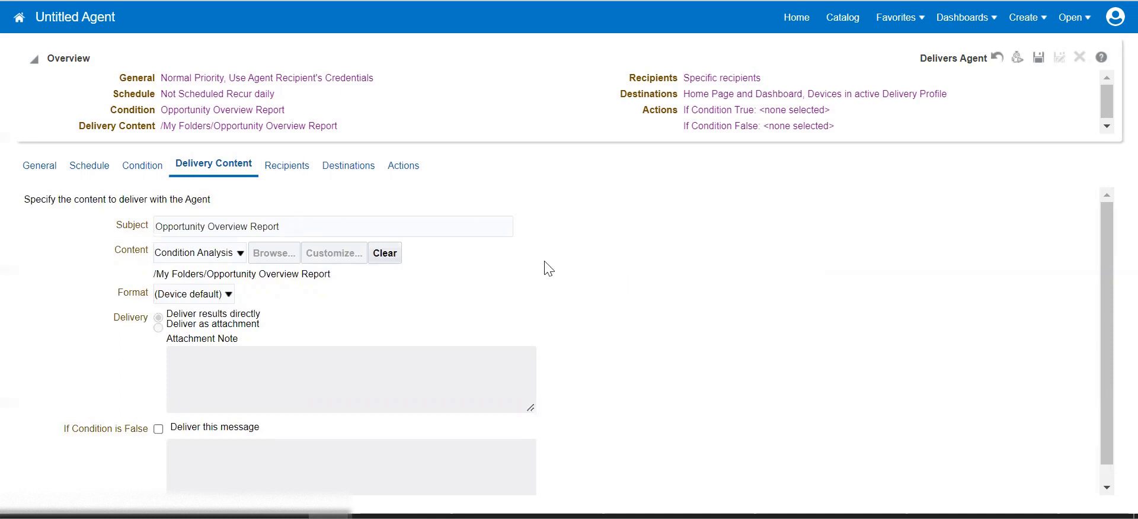
{"action": "left_click", "coordinate": [434, 222]}
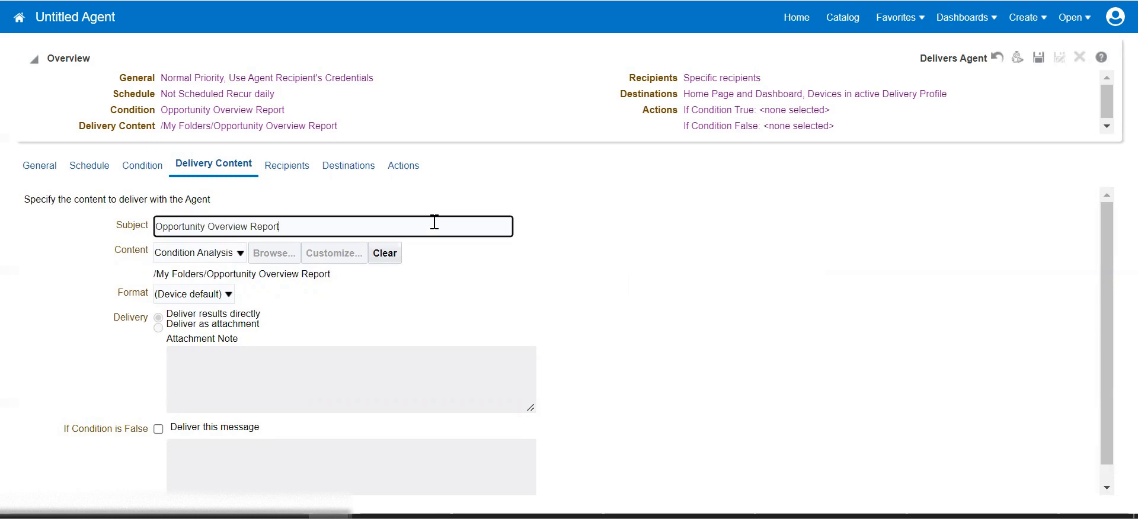
{"action": "left_click", "coordinate": [568, 272]}
{"action": "left_click", "coordinate": [310, 226]}
{"action": "left_click", "coordinate": [572, 268]}
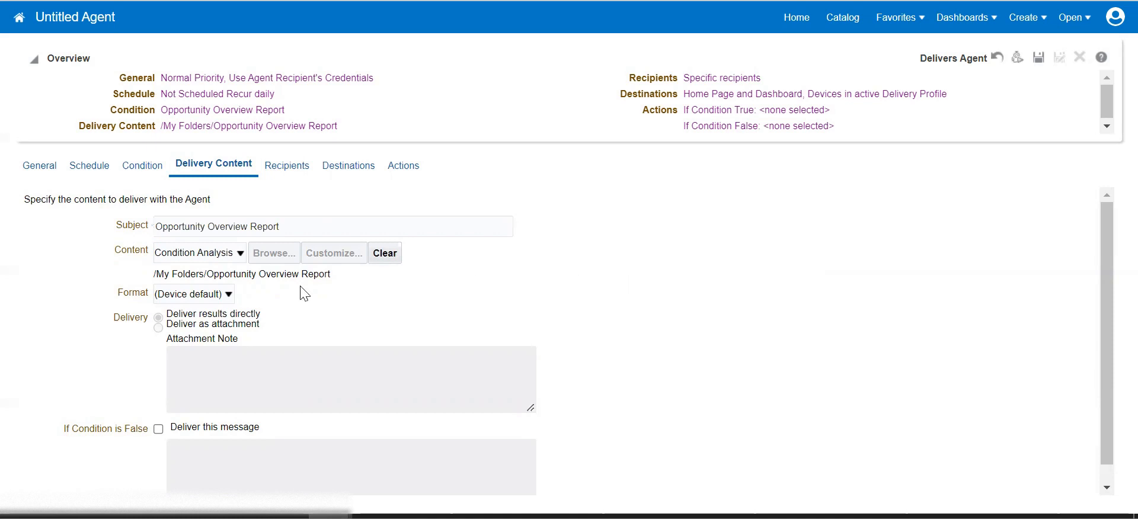
{"action": "scroll", "coordinate": [261, 277], "scroll_direction": "down", "scroll_amount": 1}
Set the delivery content format to Excel.
{"action": "scroll", "coordinate": [261, 278], "scroll_direction": "down", "scroll_amount": 1}
{"action": "left_click", "coordinate": [199, 275]}
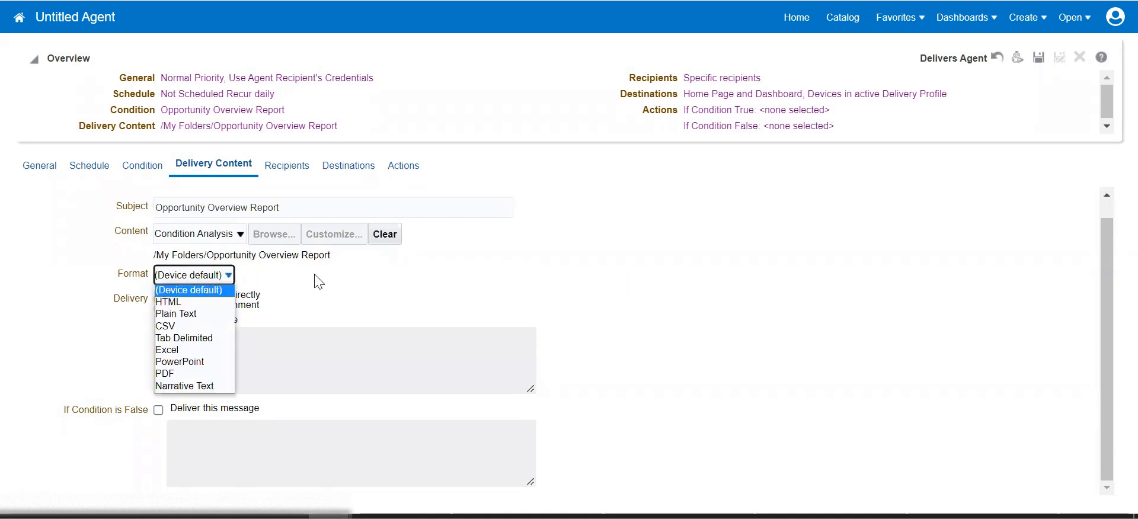
{"action": "left_click", "coordinate": [204, 277]}
{"action": "left_click", "coordinate": [204, 278]}
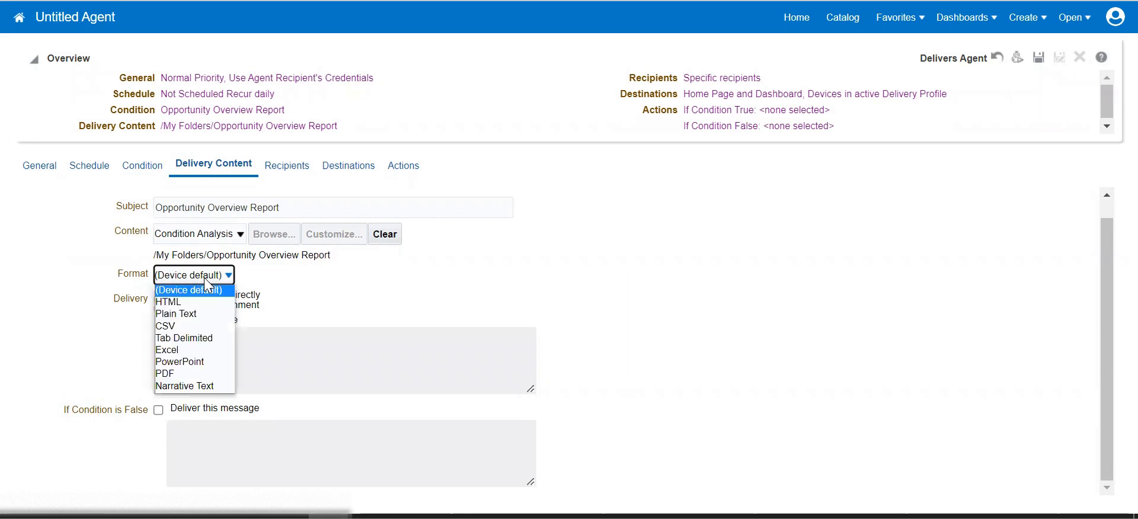
{"action": "left_click", "coordinate": [185, 350]}
Write an attachment note saying the report is scheduled by Sales Team, then remove the listed recipient.
{"action": "left_click", "coordinate": [285, 353]}
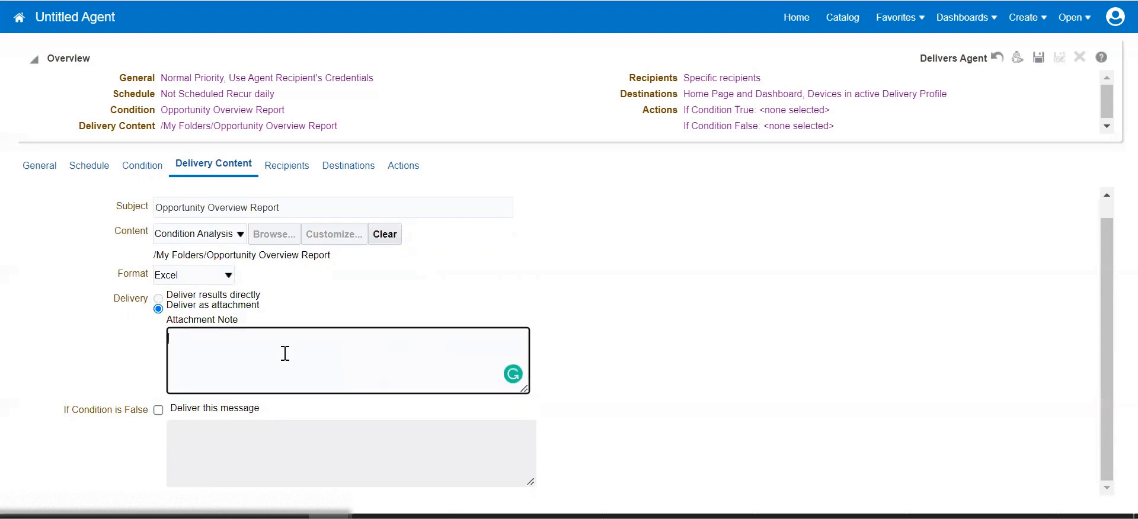
{"action": "type", "text": "Hi "}
{"action": "type", "text": "A"}
{"action": "type", "text": "Team"}
{"action": "type", "text": "This a"}
{"action": "key", "text": "BackSpace"}
{"action": "type", "text": "report"}
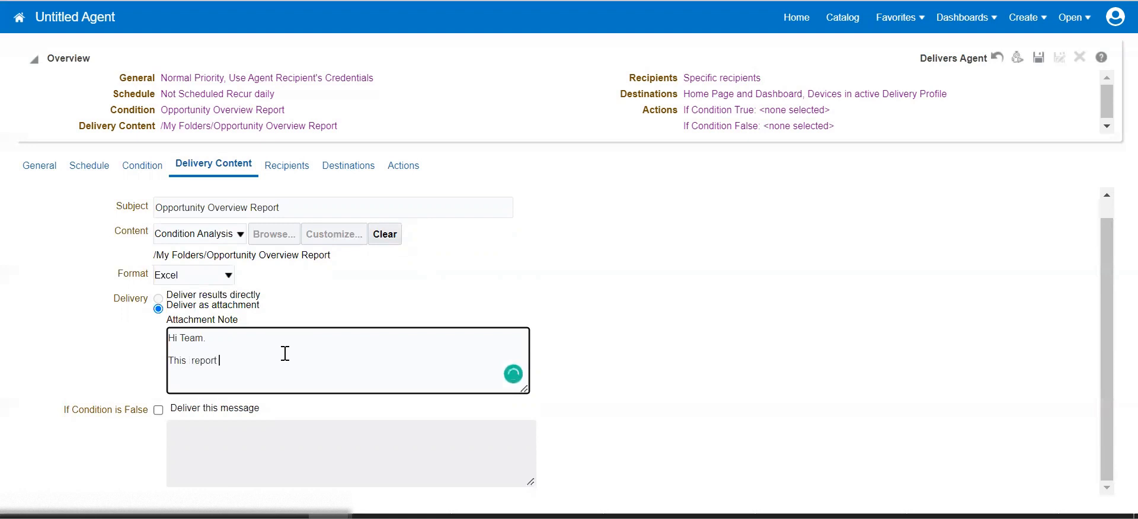
{"action": "type", "text": " is scheduled to you by Sales Team."}
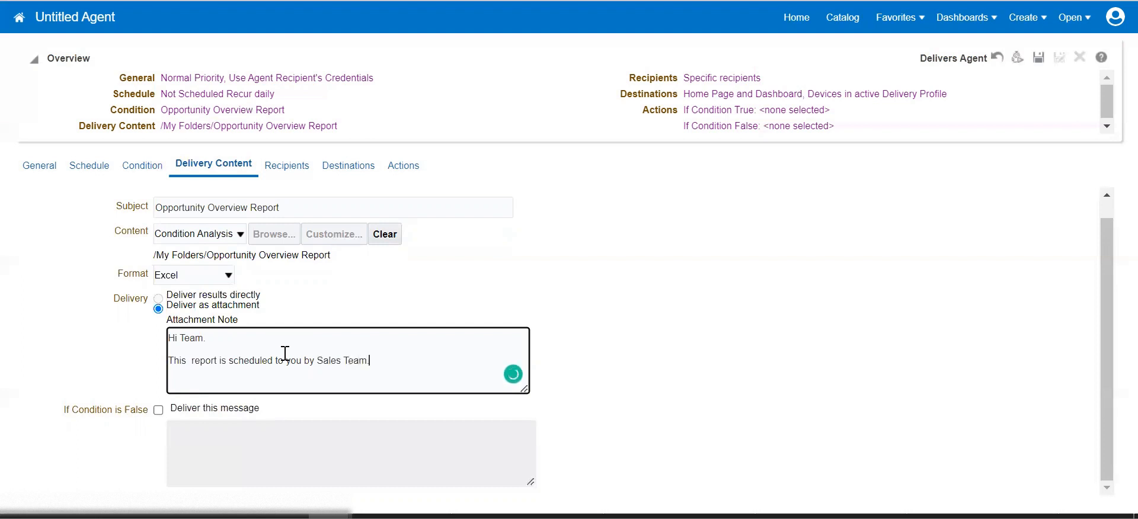
{"action": "key", "text": "Return"}
{"action": "key", "text": "Return"}
{"action": "type", "text": "Regards,"}
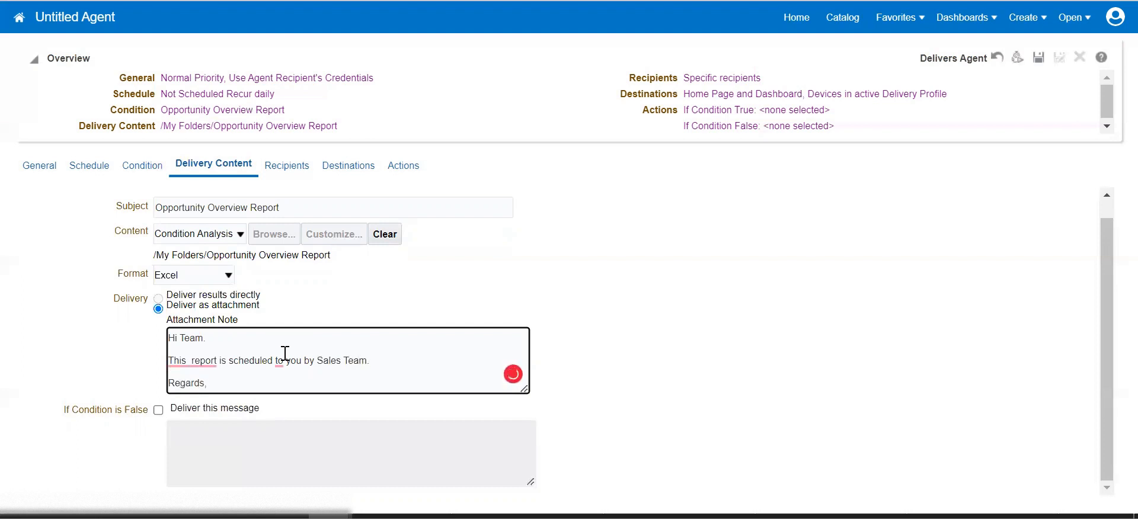
{"action": "left_click", "coordinate": [566, 246]}
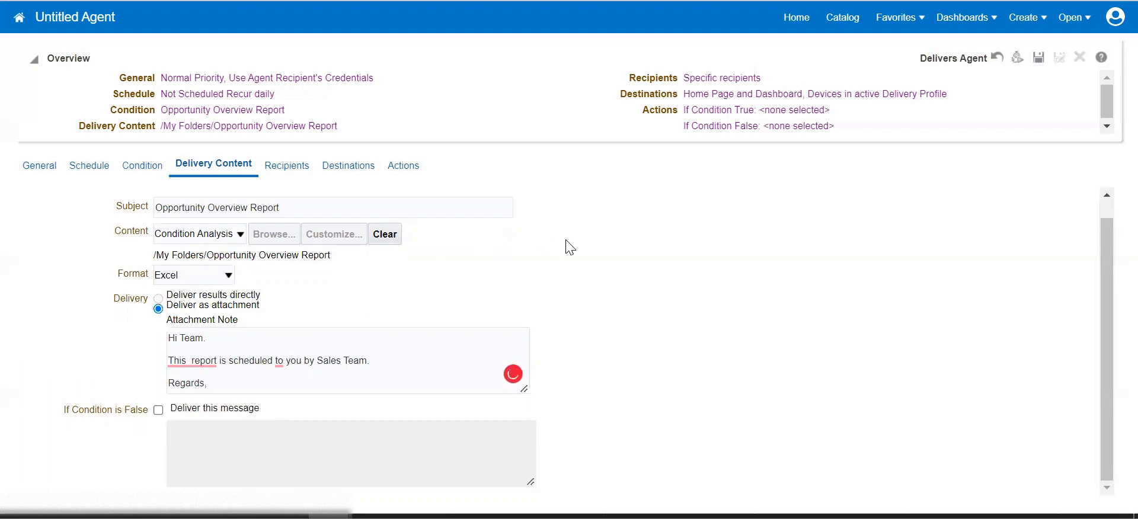
{"action": "left_click", "coordinate": [296, 168]}
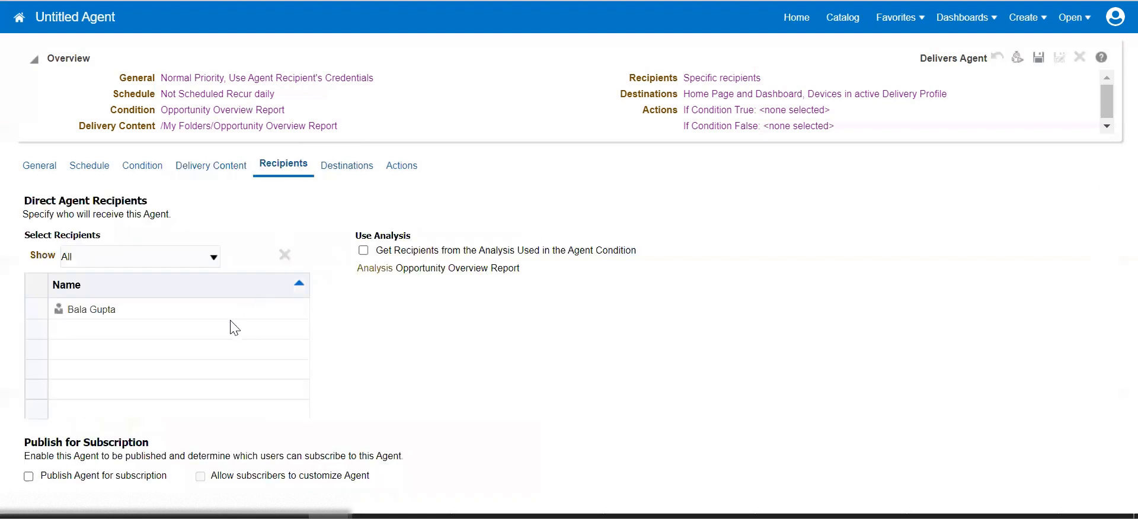
{"action": "left_click", "coordinate": [283, 255]}
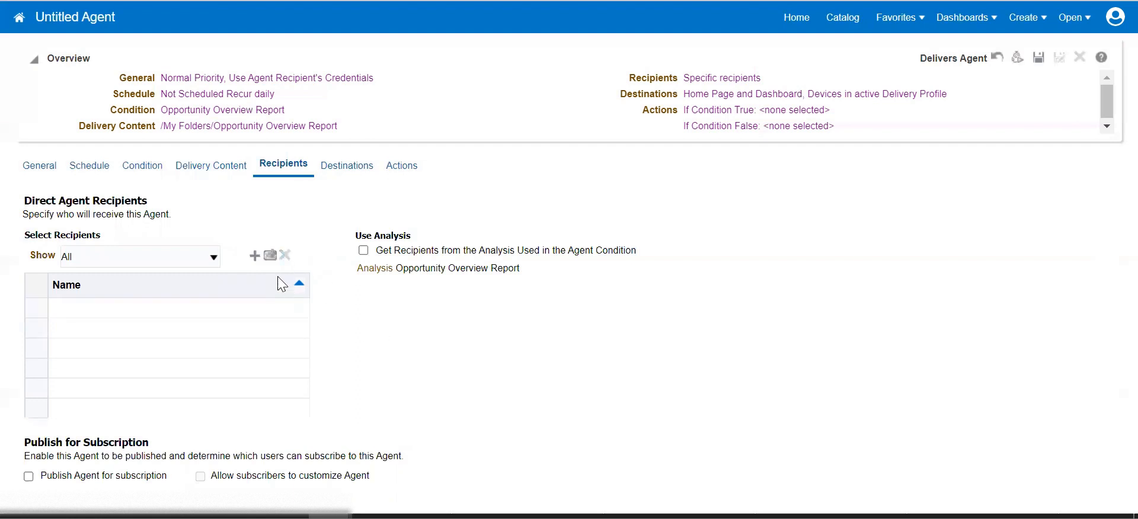
{"action": "left_click", "coordinate": [255, 256]}
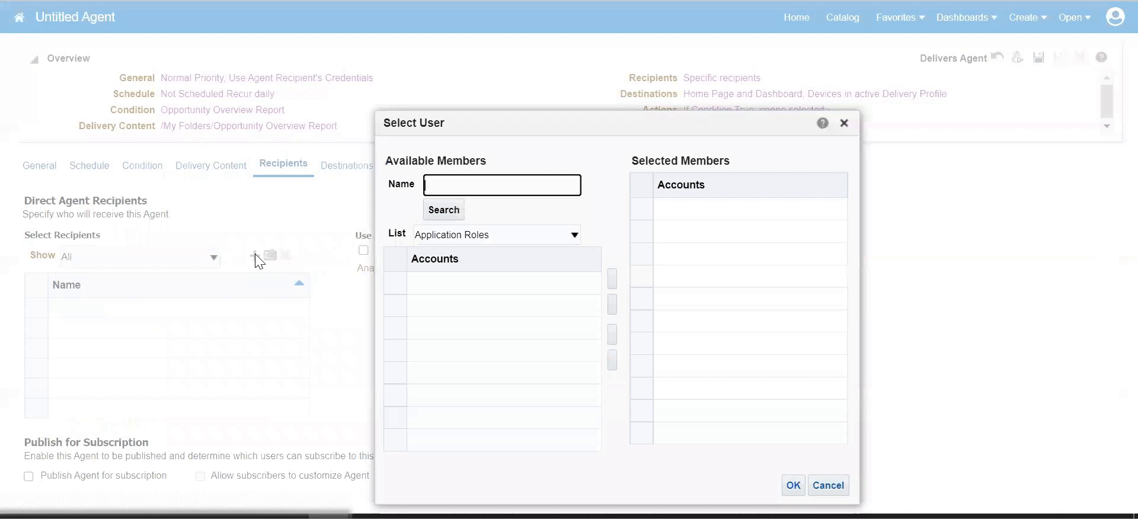
{"action": "left_click", "coordinate": [479, 237]}
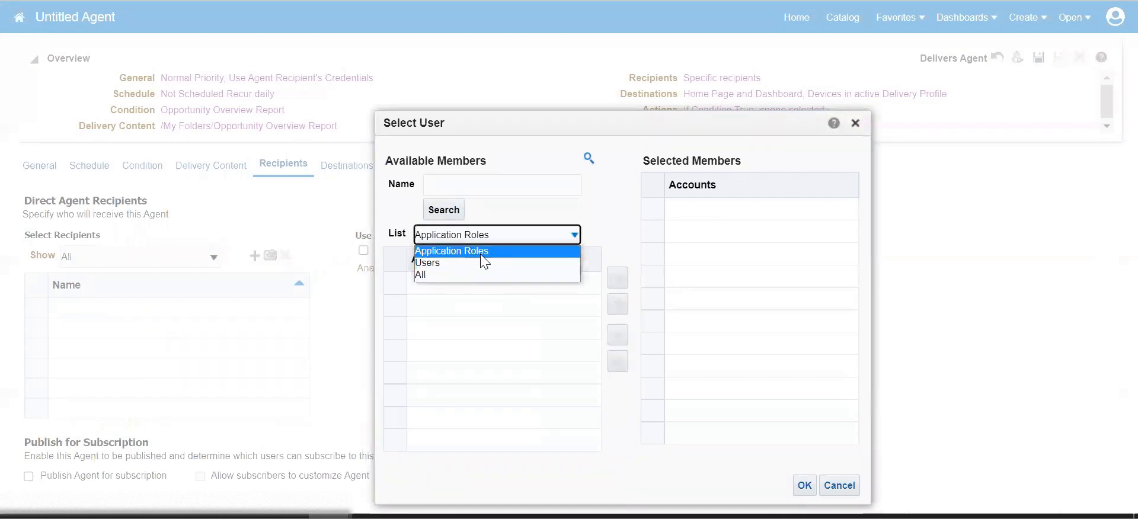
{"action": "left_click", "coordinate": [480, 254]}
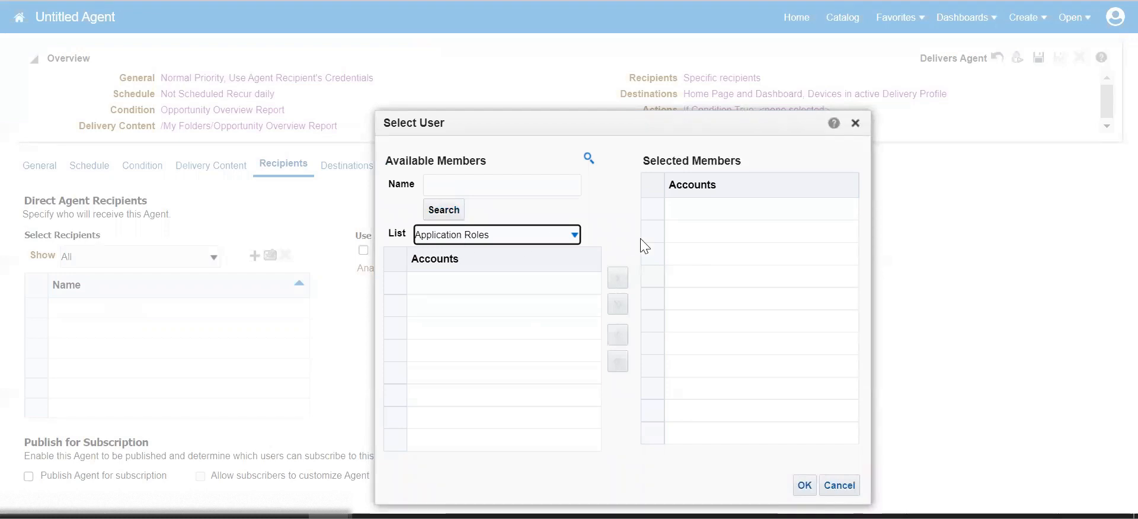
{"action": "left_click", "coordinate": [485, 241]}
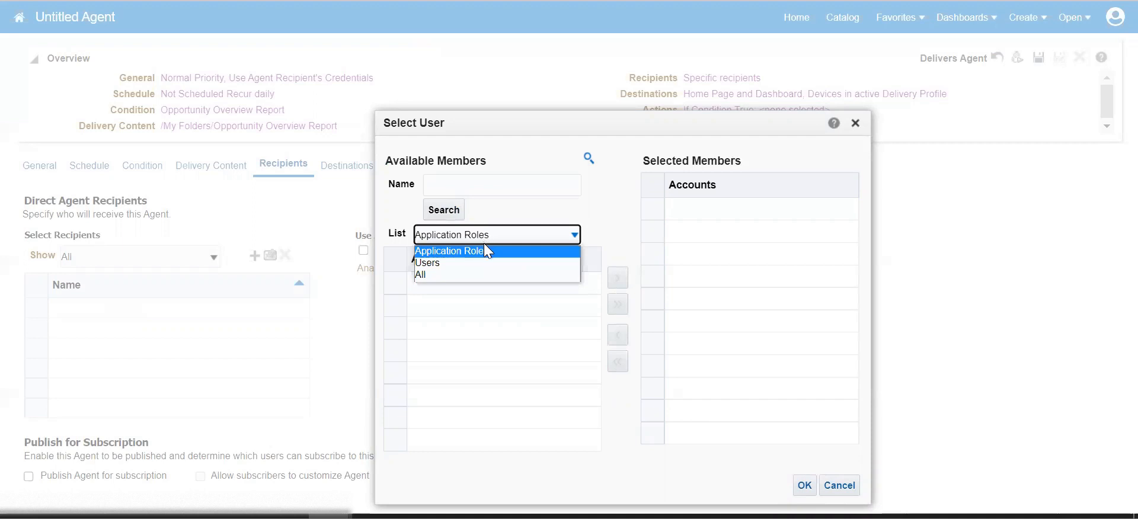
{"action": "left_click", "coordinate": [464, 252]}
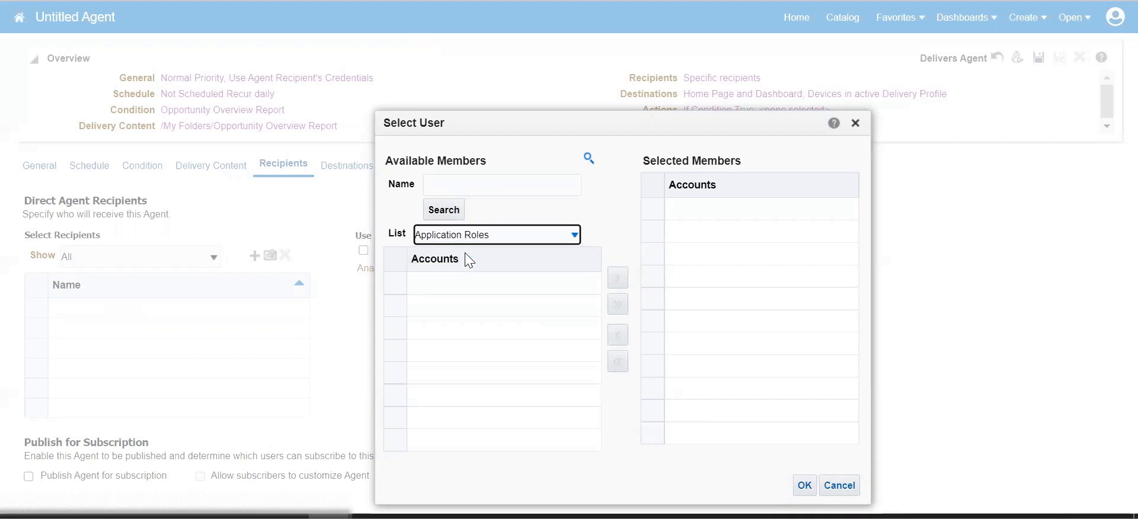
{"action": "left_click", "coordinate": [502, 178]}
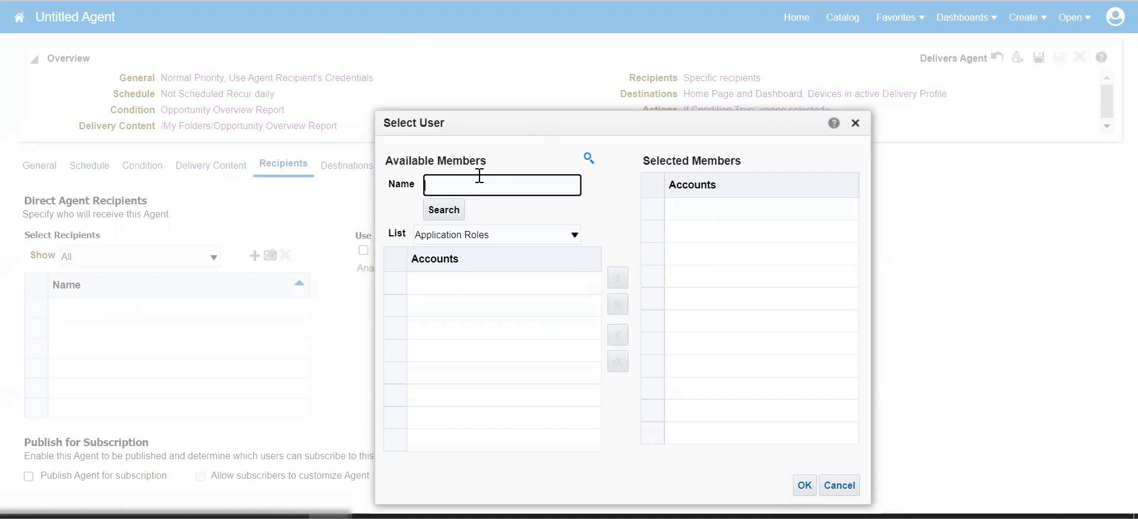
{"action": "left_click", "coordinate": [456, 233]}
{"action": "left_click", "coordinate": [447, 262]}
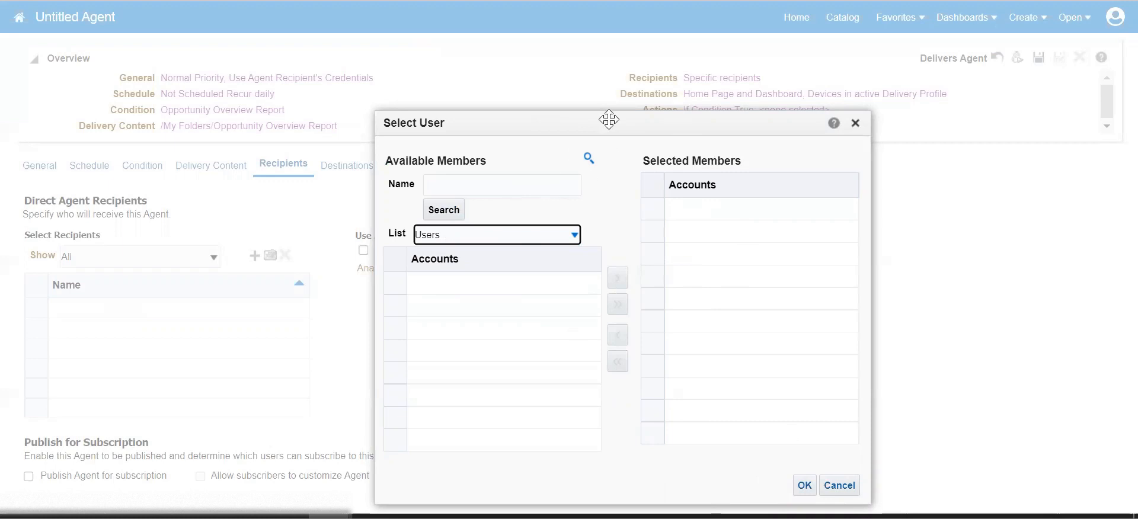
{"action": "left_click_drag", "start_coordinate": [599, 130], "coordinate": [540, 82]}
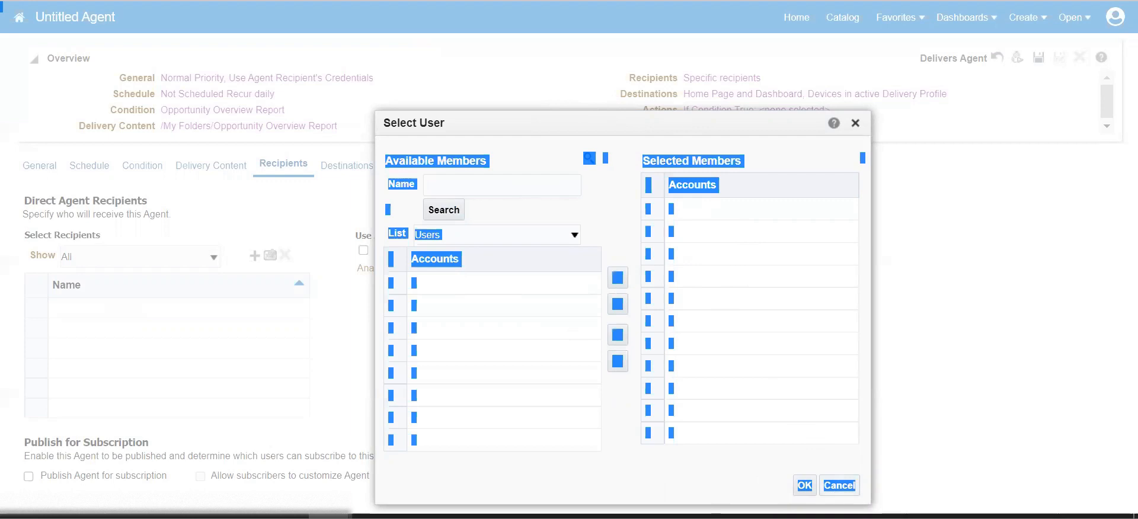
{"action": "left_click", "coordinate": [838, 485]}
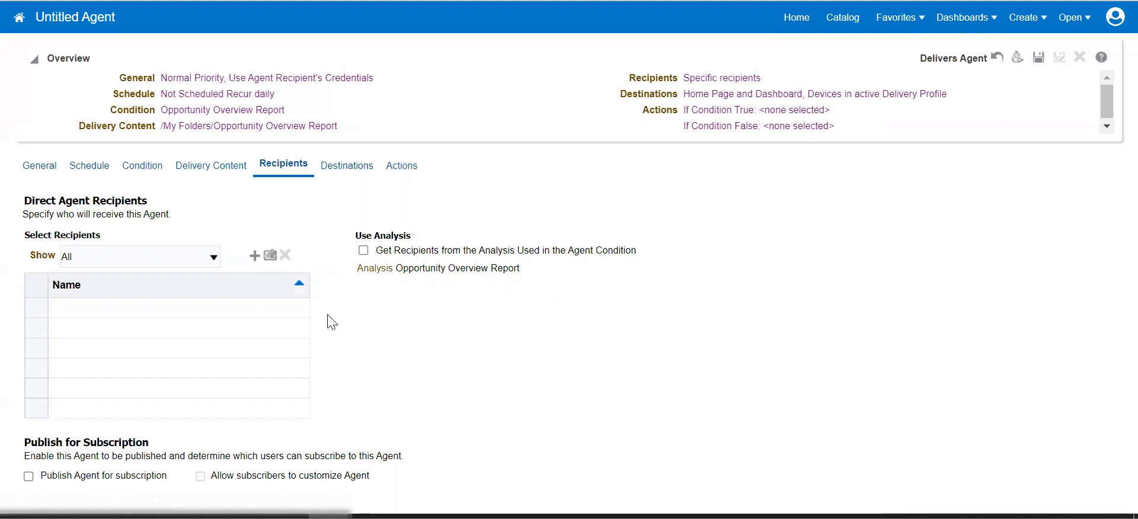
{"action": "left_click", "coordinate": [254, 256]}
{"action": "left_click", "coordinate": [852, 128]}
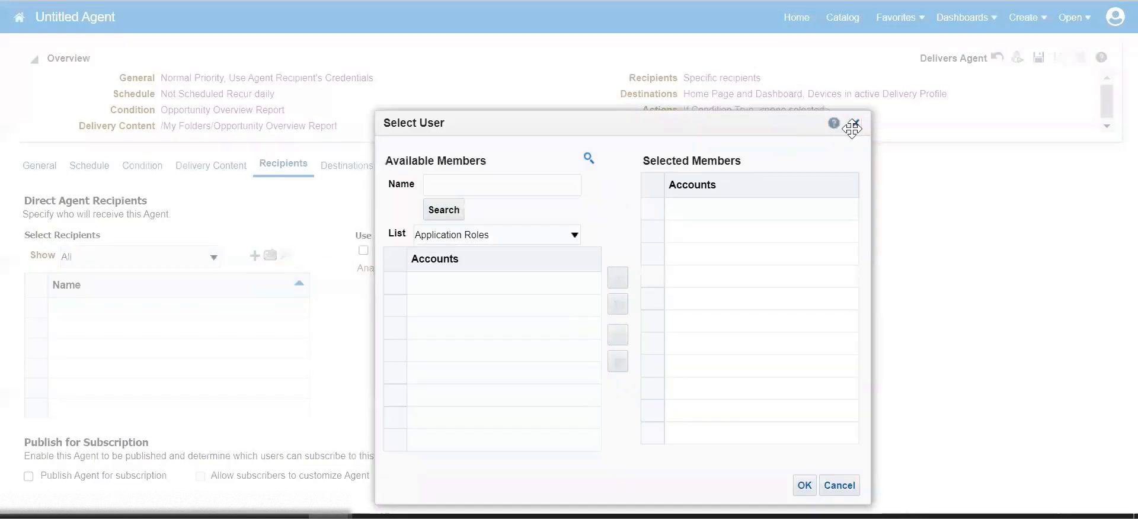
{"action": "left_click", "coordinate": [855, 123]}
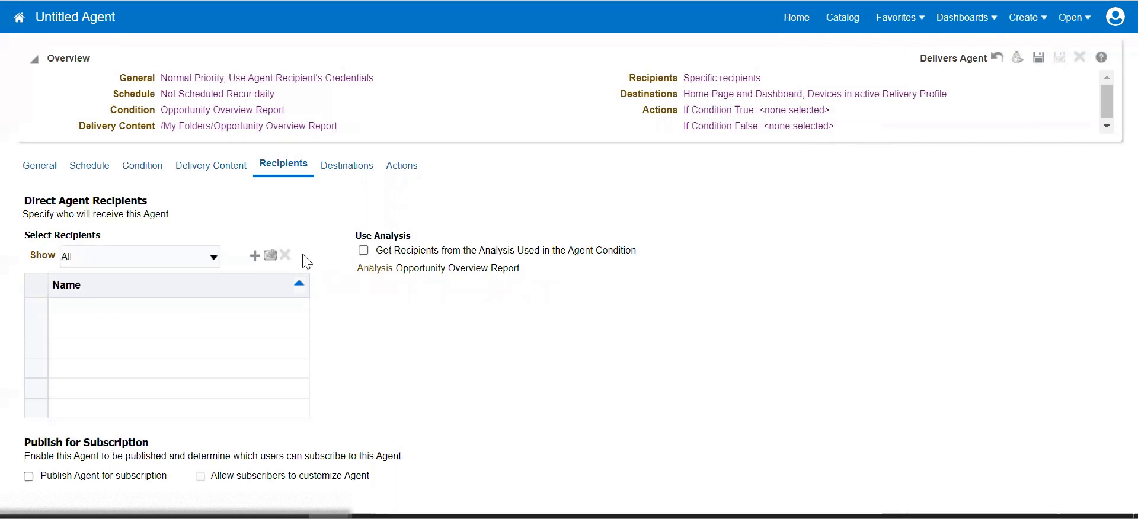
{"action": "left_click", "coordinate": [147, 260]}
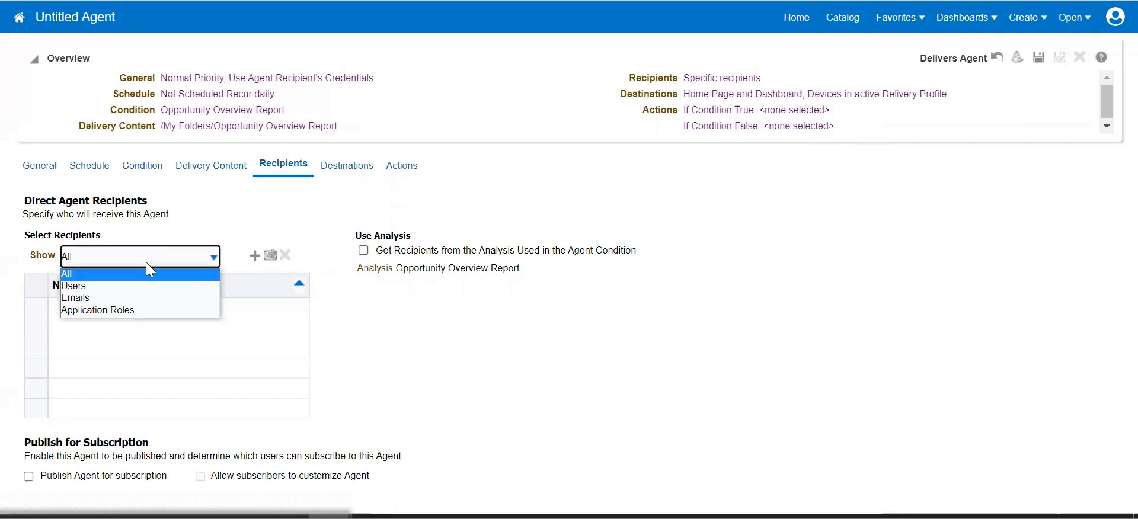
{"action": "left_click", "coordinate": [128, 296]}
{"action": "left_click_drag", "start_coordinate": [278, 219], "coordinate": [271, 263]}
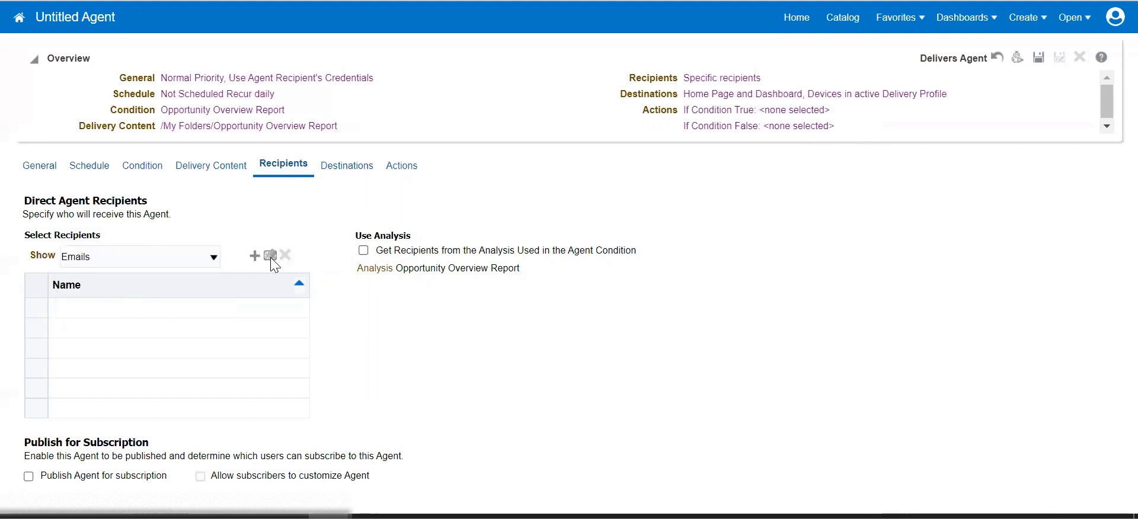
{"action": "left_click", "coordinate": [142, 255]}
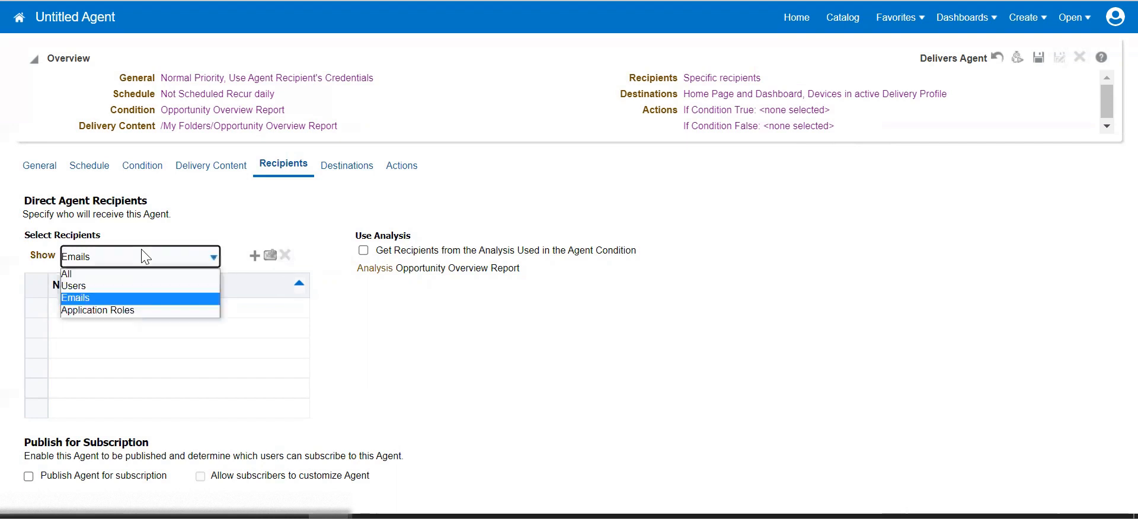
{"action": "left_click", "coordinate": [133, 286]}
{"action": "left_click", "coordinate": [254, 256]}
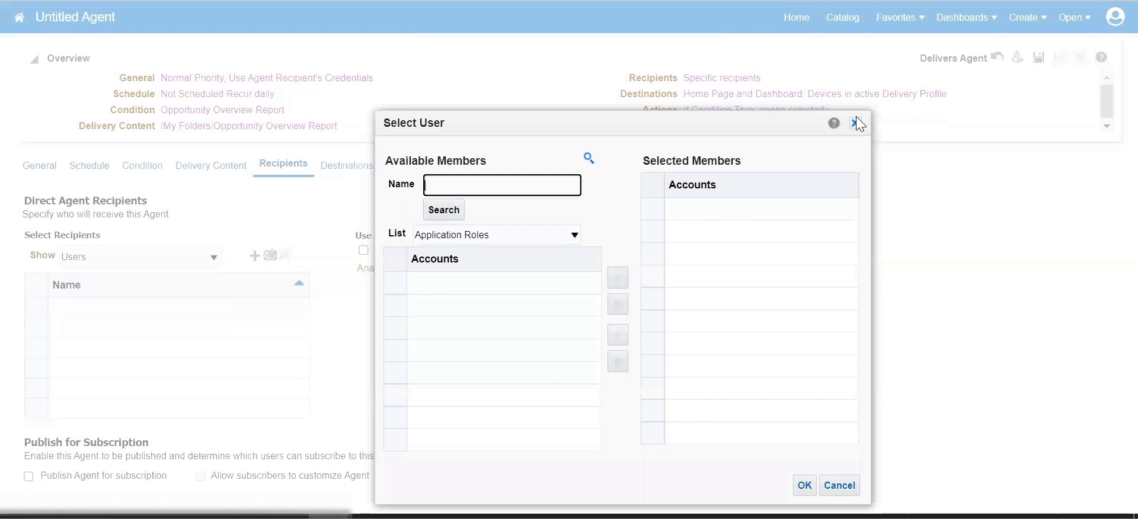
{"action": "left_click", "coordinate": [854, 122]}
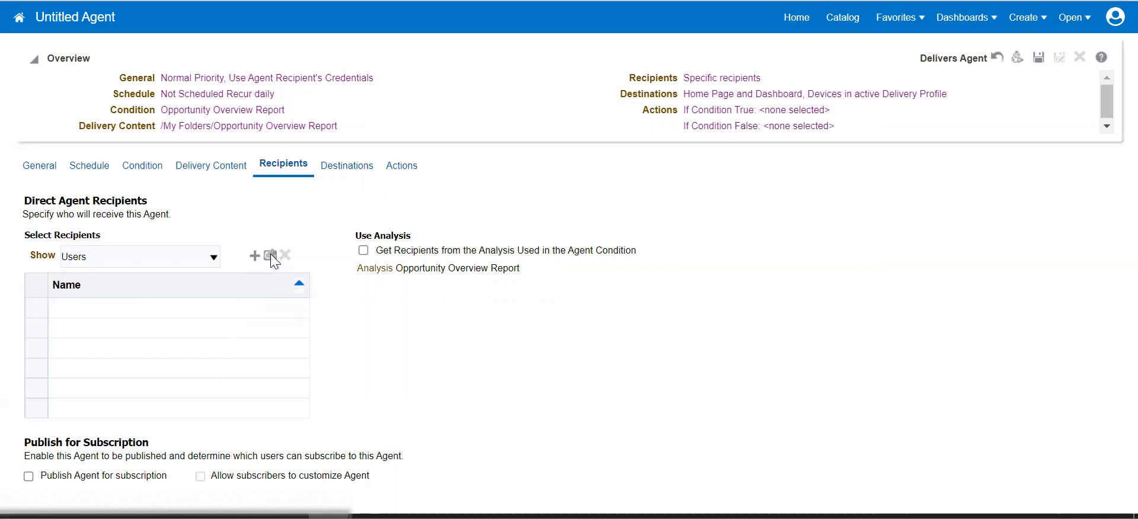
{"action": "left_click", "coordinate": [126, 249]}
{"action": "left_click", "coordinate": [128, 268]}
Search Users for 'Test' and add the test user as the agent's recipient.
{"action": "left_click", "coordinate": [254, 256]}
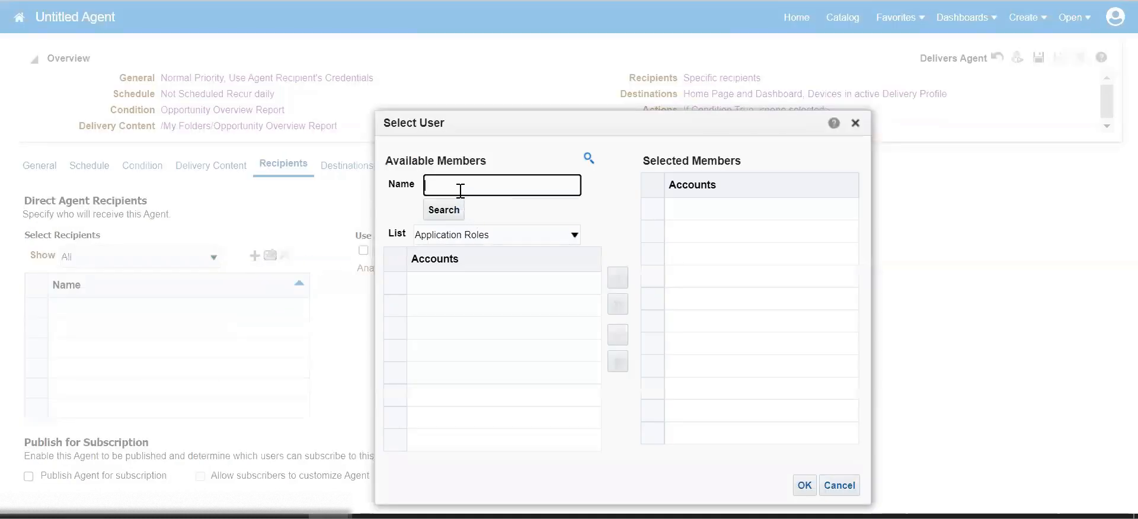
{"action": "type", "text": "Test"}
{"action": "key", "text": "Return"}
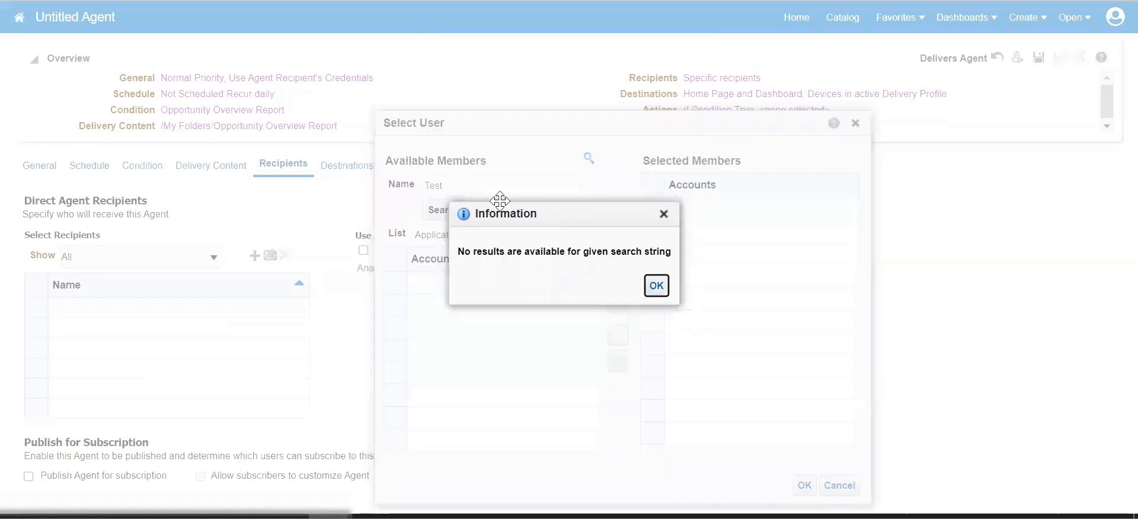
{"action": "left_click", "coordinate": [656, 286]}
{"action": "left_click", "coordinate": [489, 235]}
{"action": "left_click", "coordinate": [479, 266]}
{"action": "left_click", "coordinate": [455, 213]}
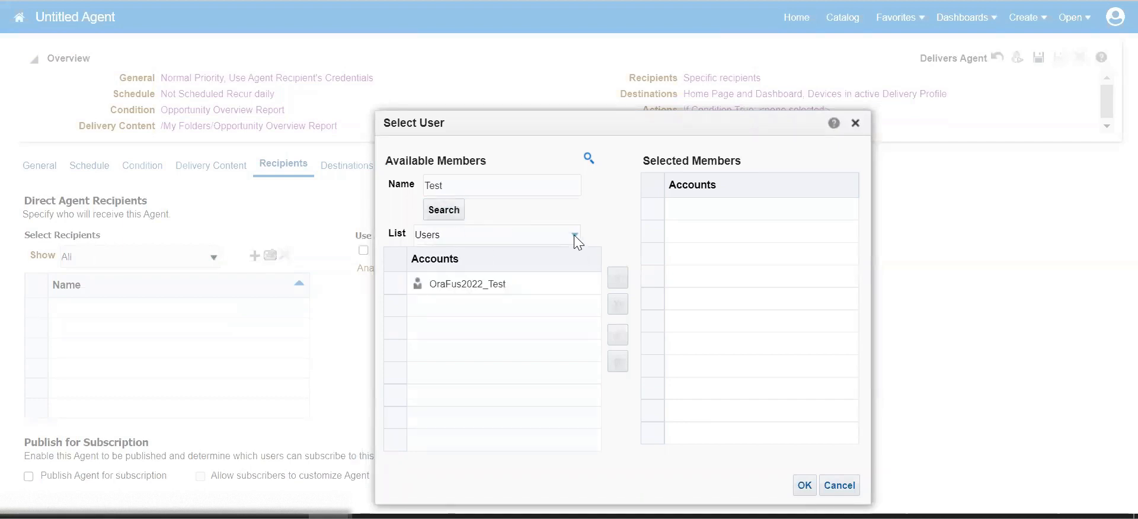
{"action": "left_click", "coordinate": [514, 285]}
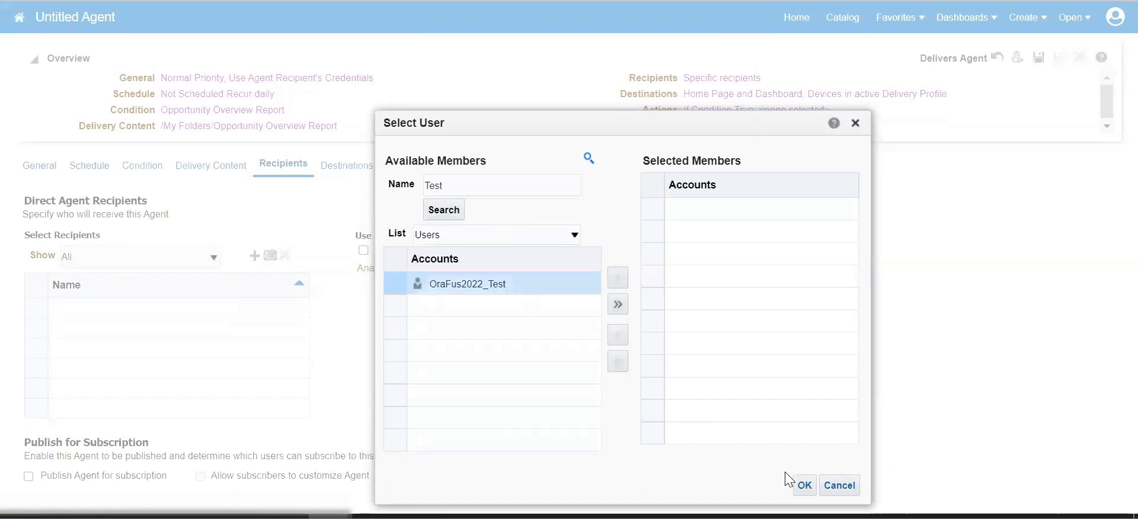
{"action": "left_click", "coordinate": [617, 279]}
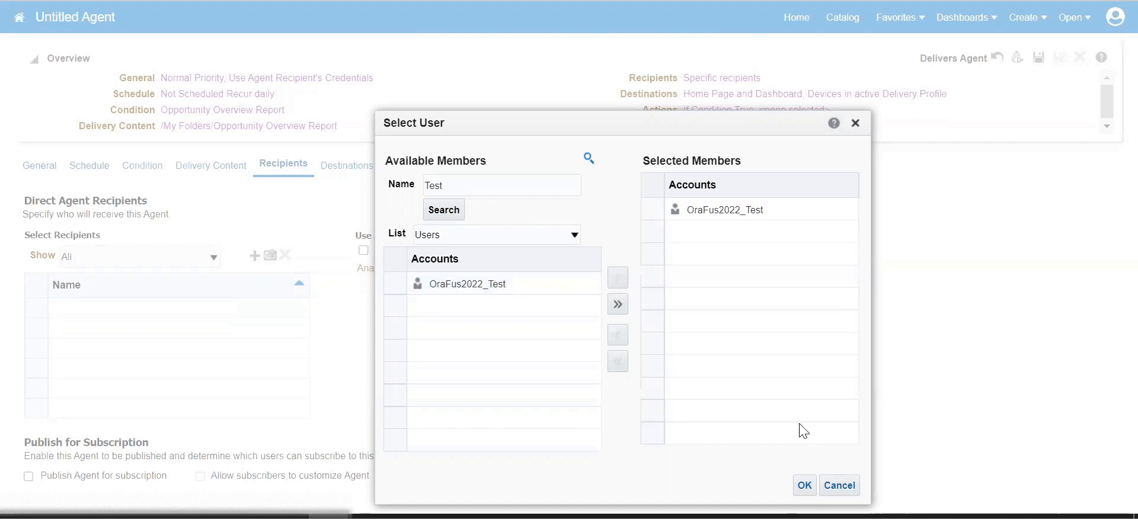
{"action": "left_click", "coordinate": [804, 485]}
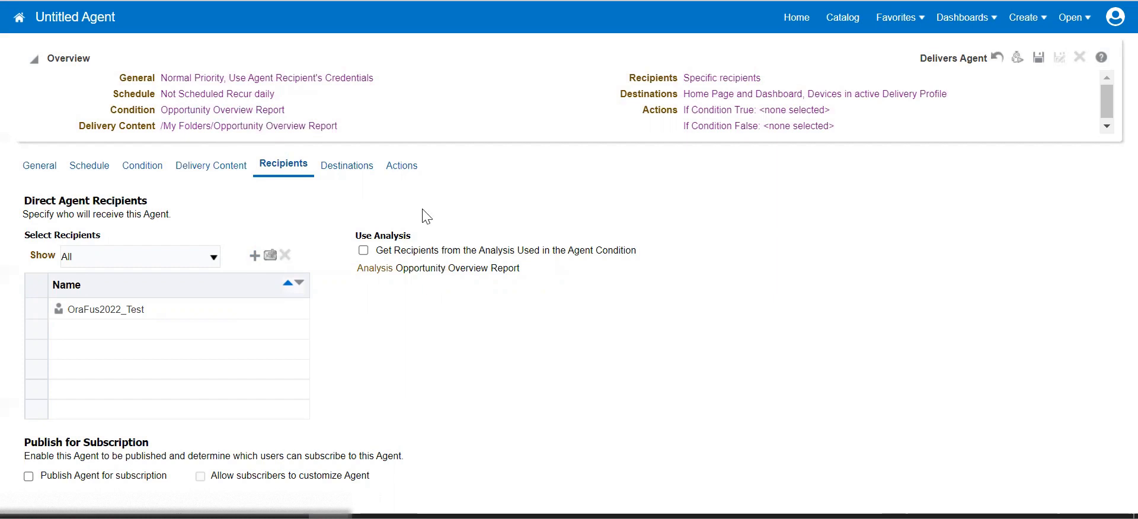
Switch the agent's destinations to Specific Devices with Email selected.
{"action": "left_click", "coordinate": [354, 170]}
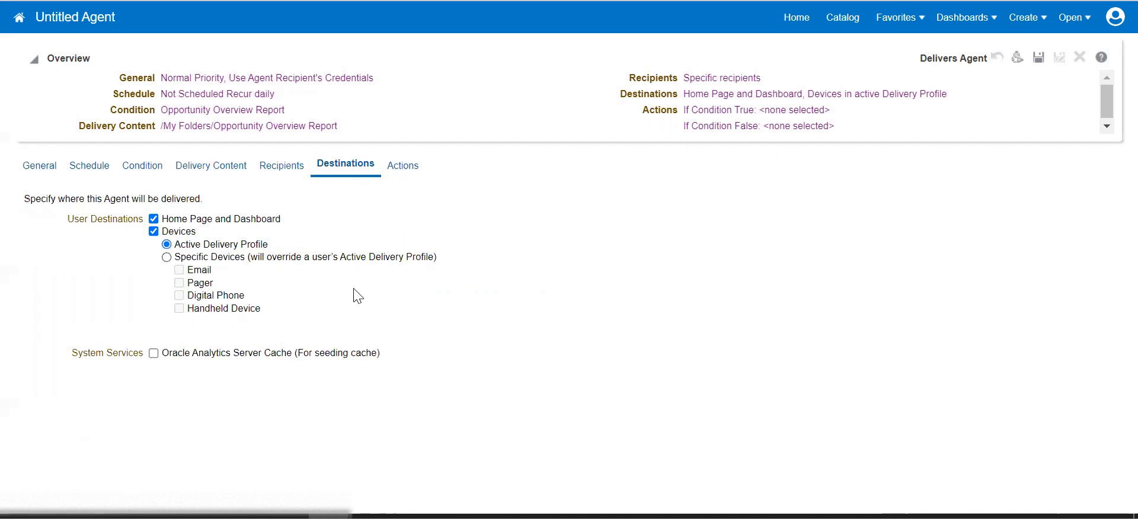
{"action": "left_click", "coordinate": [168, 259]}
{"action": "left_click", "coordinate": [179, 270]}
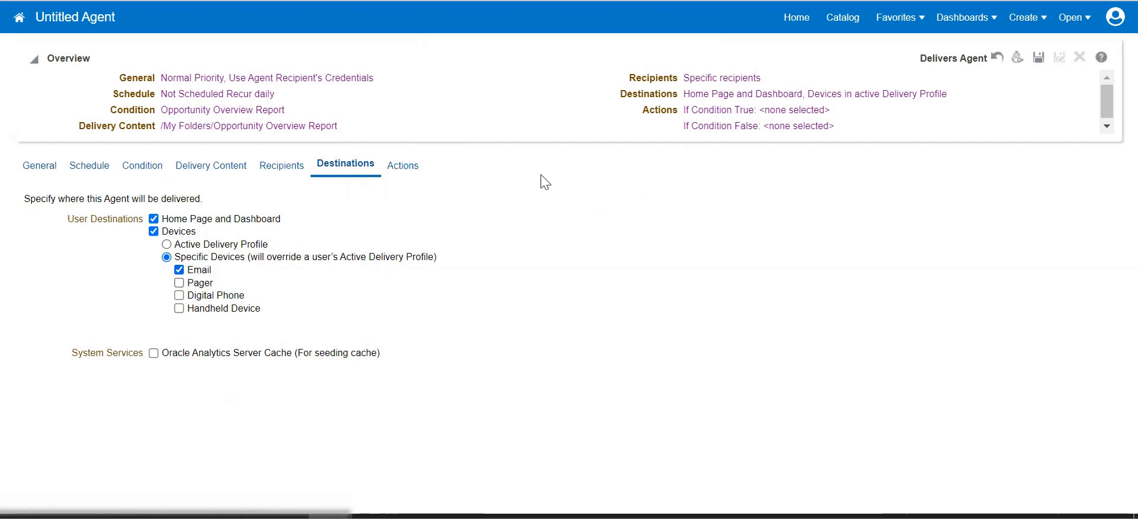
{"action": "left_click", "coordinate": [283, 167]}
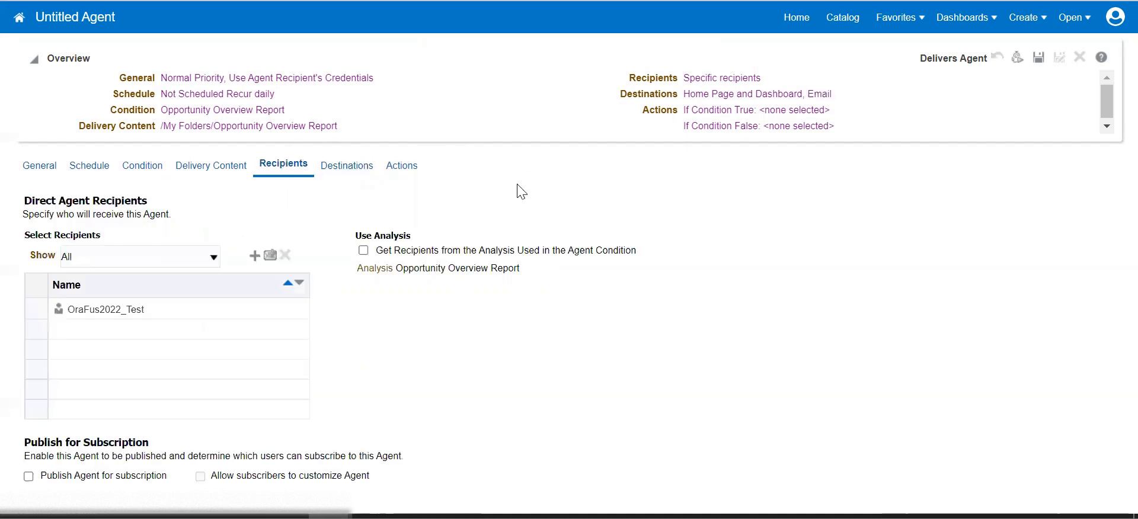
{"action": "left_click", "coordinate": [1037, 59]}
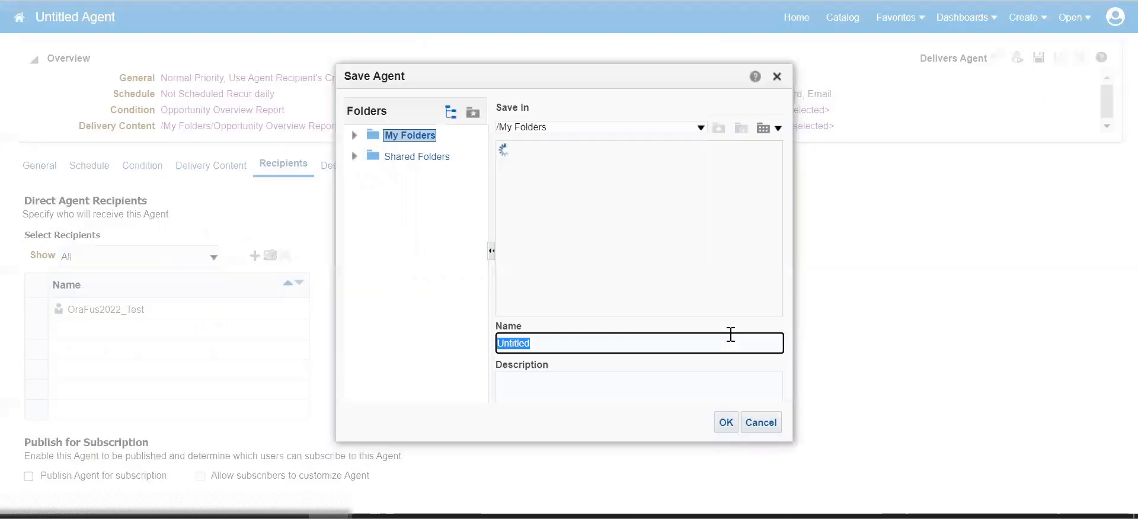
{"action": "key", "text": "BackSpace"}
{"action": "type", "text": "Opportunity Data"}
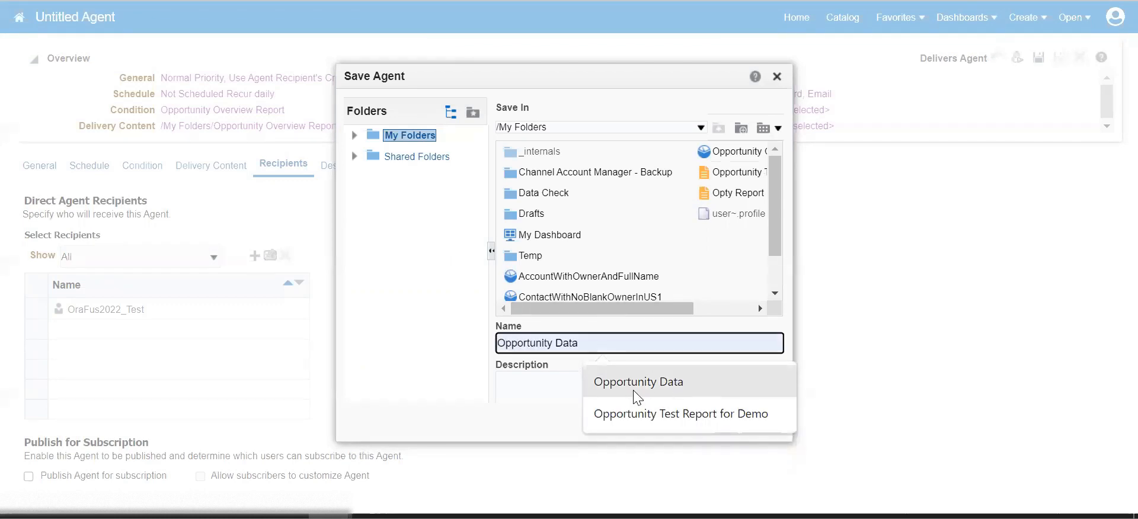
{"action": "left_click", "coordinate": [633, 384]}
{"action": "double_click", "coordinate": [560, 343]}
{"action": "type", "text": "Report Agent"}
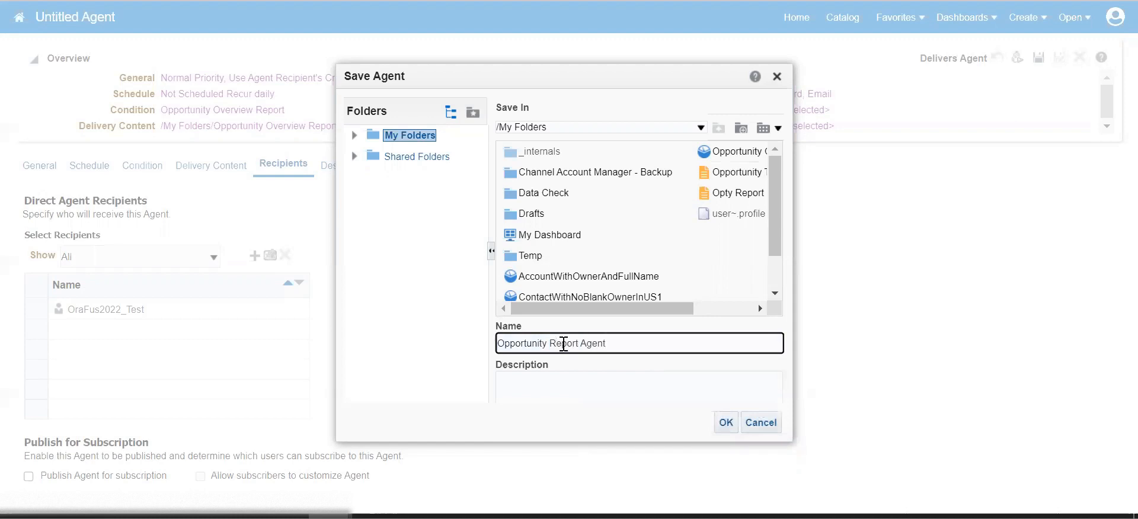
{"action": "left_click", "coordinate": [725, 422]}
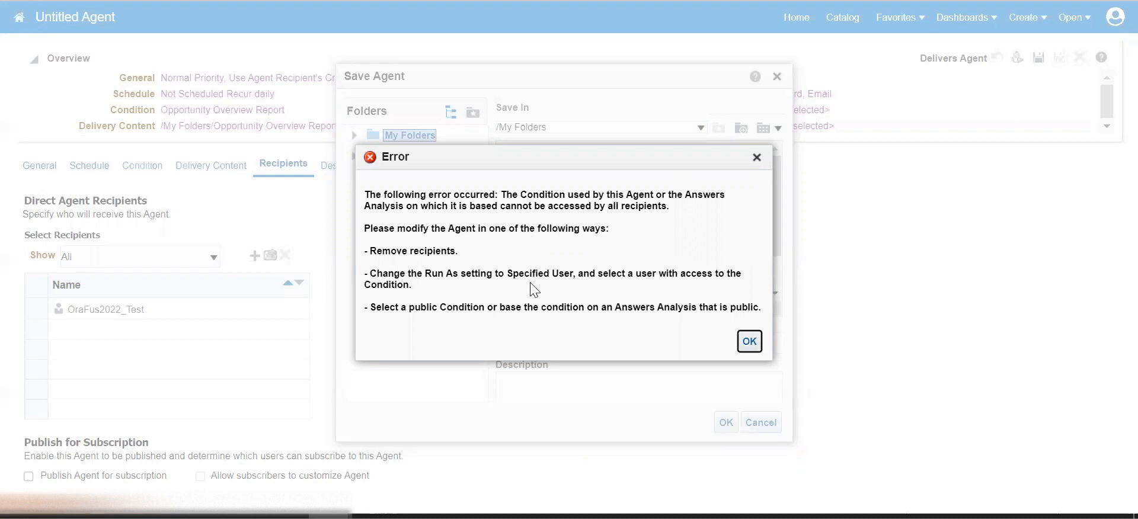
{"action": "left_click", "coordinate": [752, 343]}
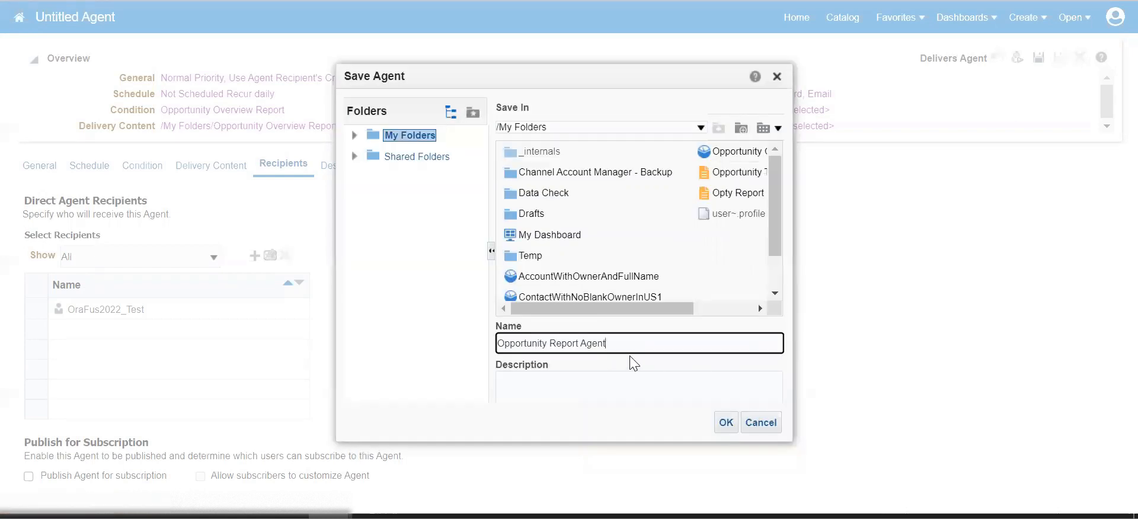
{"action": "triple_click", "coordinate": [575, 338]}
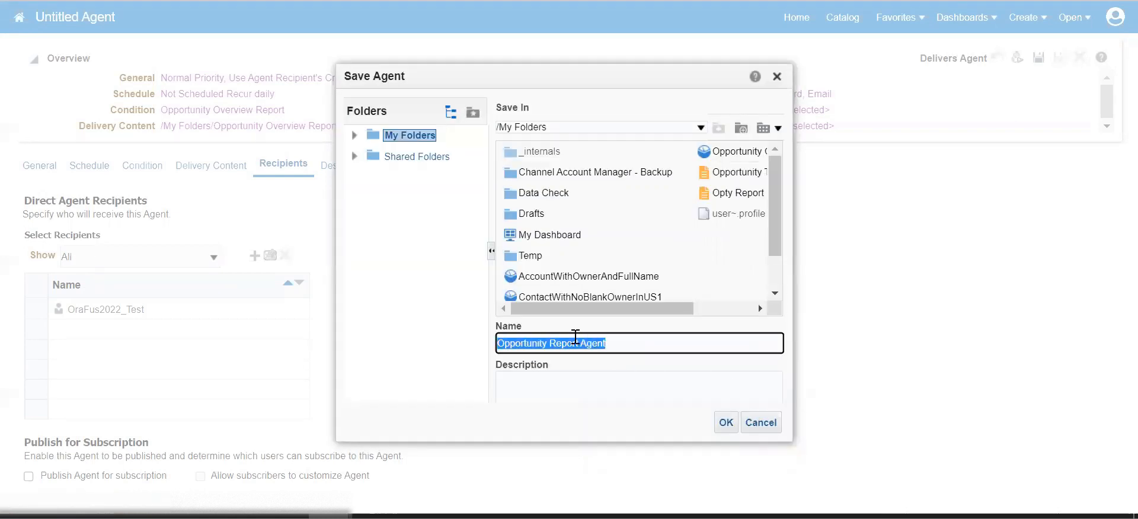
{"action": "left_click", "coordinate": [776, 428]}
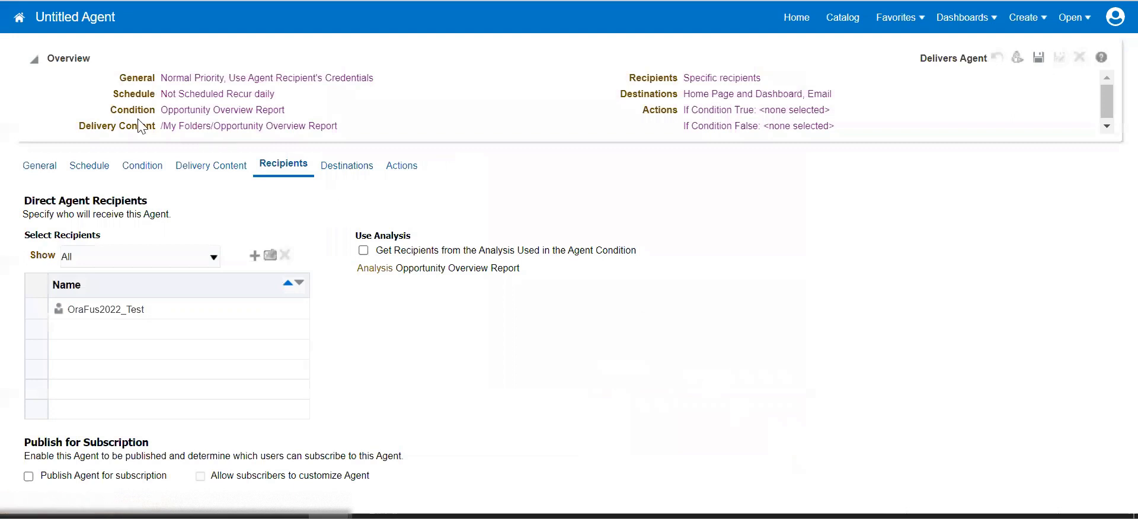
Set Run As to Specified user and save the agent as 'Opportunity Report Agent'.
{"action": "left_click", "coordinate": [96, 170]}
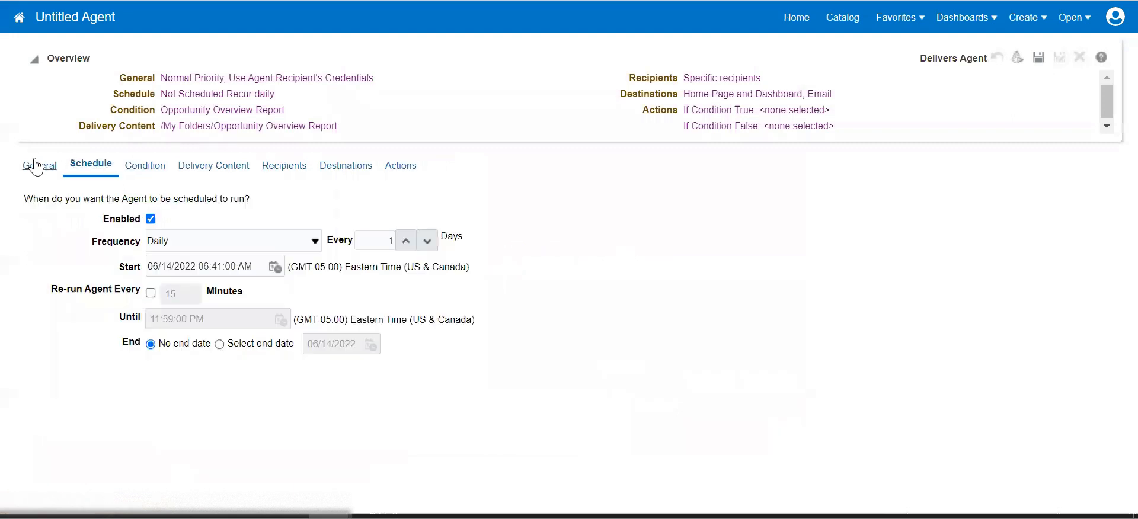
{"action": "left_click", "coordinate": [36, 163]}
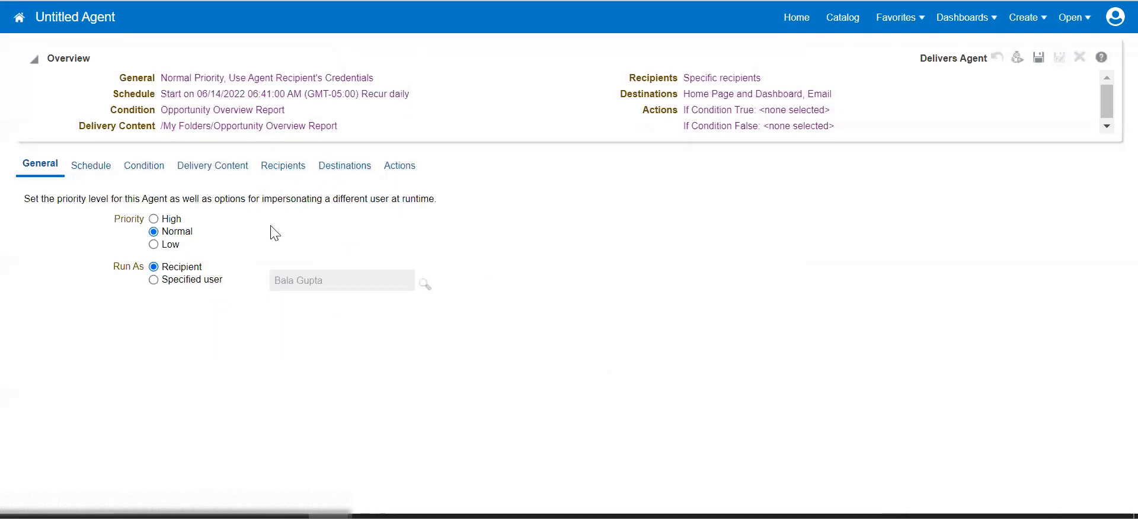
{"action": "left_click", "coordinate": [154, 280]}
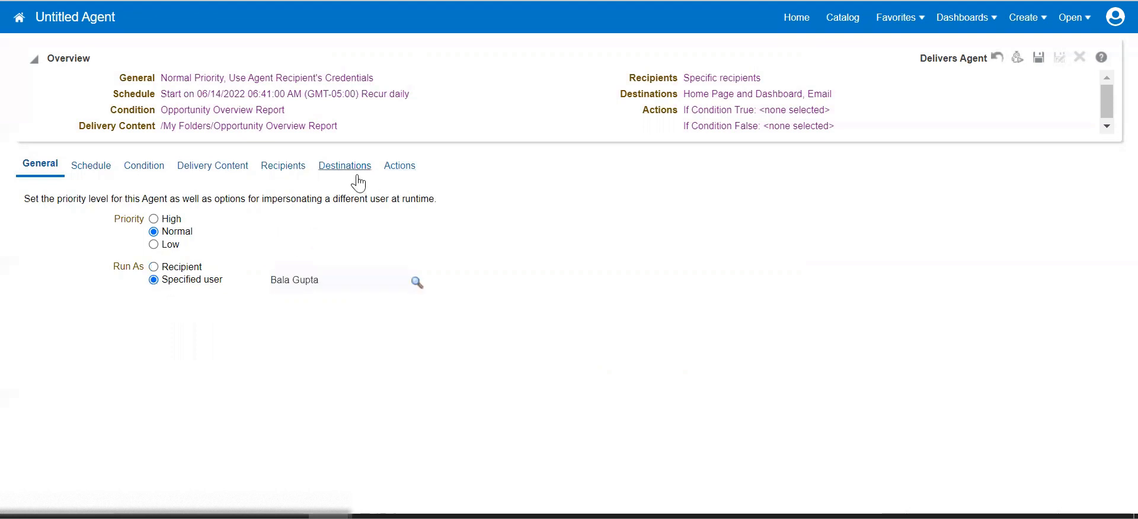
{"action": "left_click", "coordinate": [376, 168]}
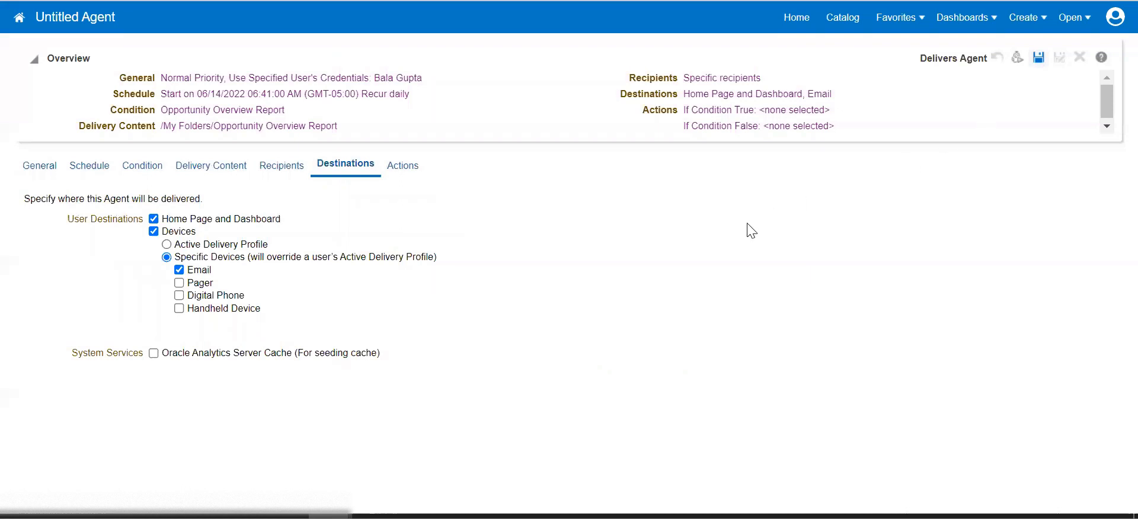
{"action": "type", "text": "Opportunity Report Agent"}
{"action": "left_click", "coordinate": [729, 432]}
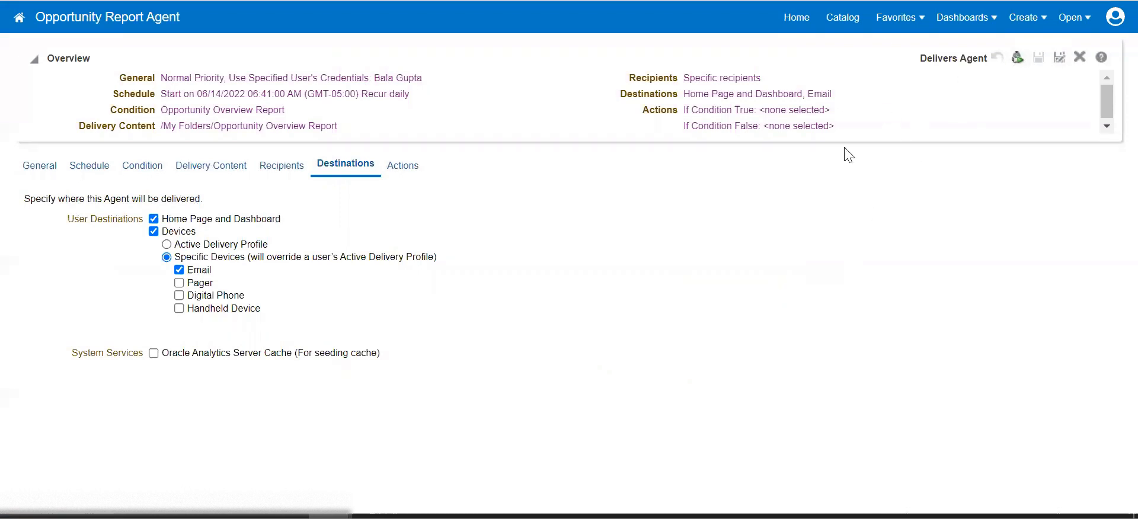
Set the Opportunity Report Agent's schedule frequency to Once and save the agent.
{"action": "left_click", "coordinate": [108, 165]}
{"action": "left_click", "coordinate": [232, 247]}
{"action": "left_click", "coordinate": [225, 270]}
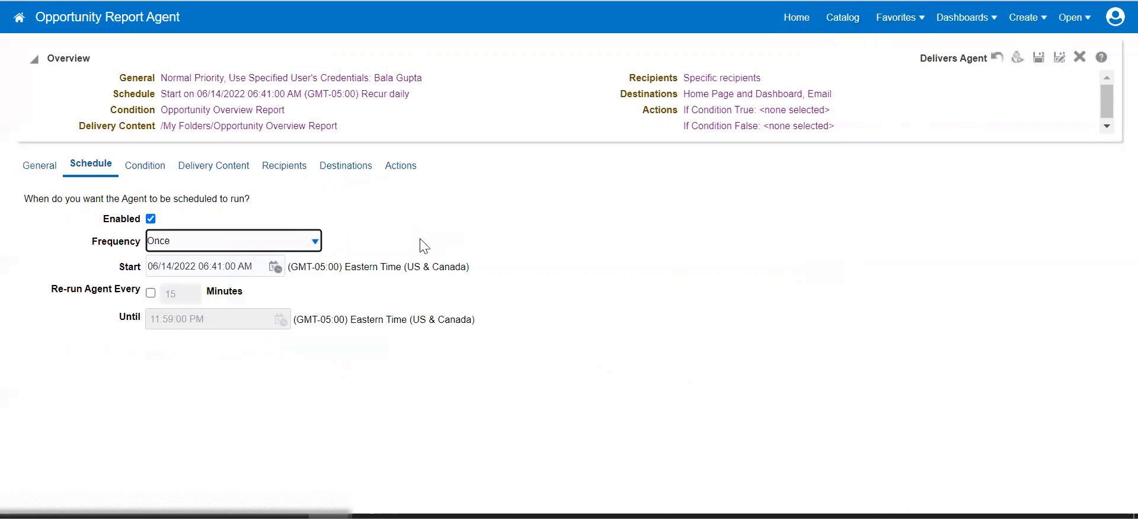
{"action": "left_click", "coordinate": [1038, 57]}
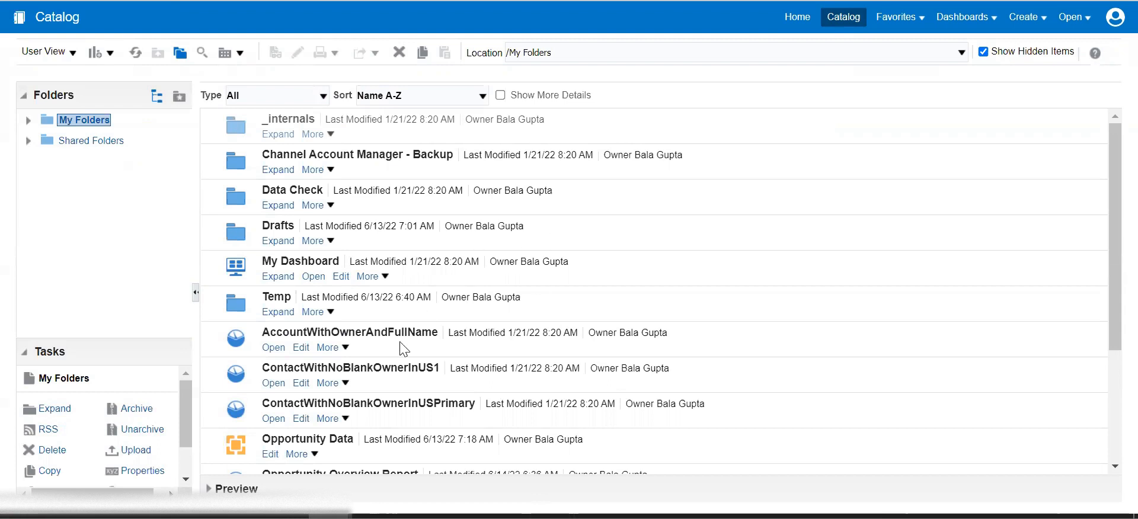
Copy the Opportunity Overview Report from My Folders, then go to Shared Folders.
{"action": "scroll", "coordinate": [400, 343], "scroll_direction": "down", "scroll_amount": 3}
{"action": "scroll", "coordinate": [400, 337], "scroll_direction": "down", "scroll_amount": 1}
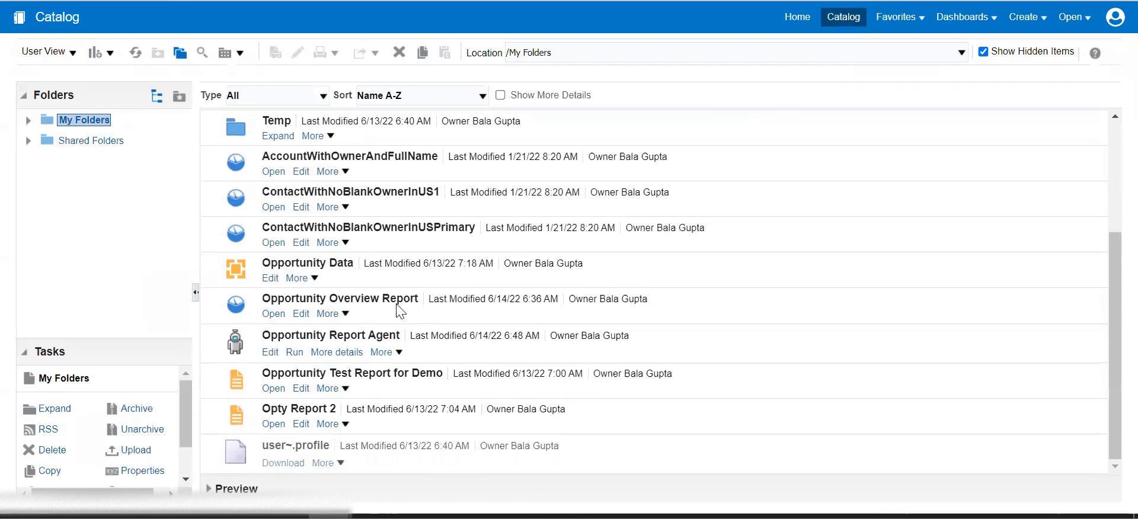
{"action": "left_click", "coordinate": [398, 305]}
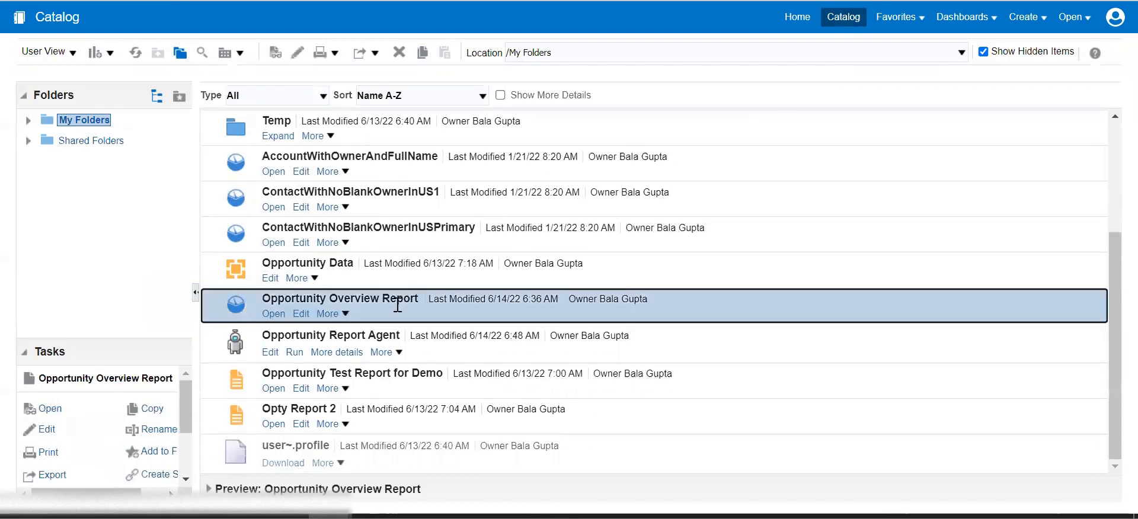
{"action": "left_click", "coordinate": [335, 314]}
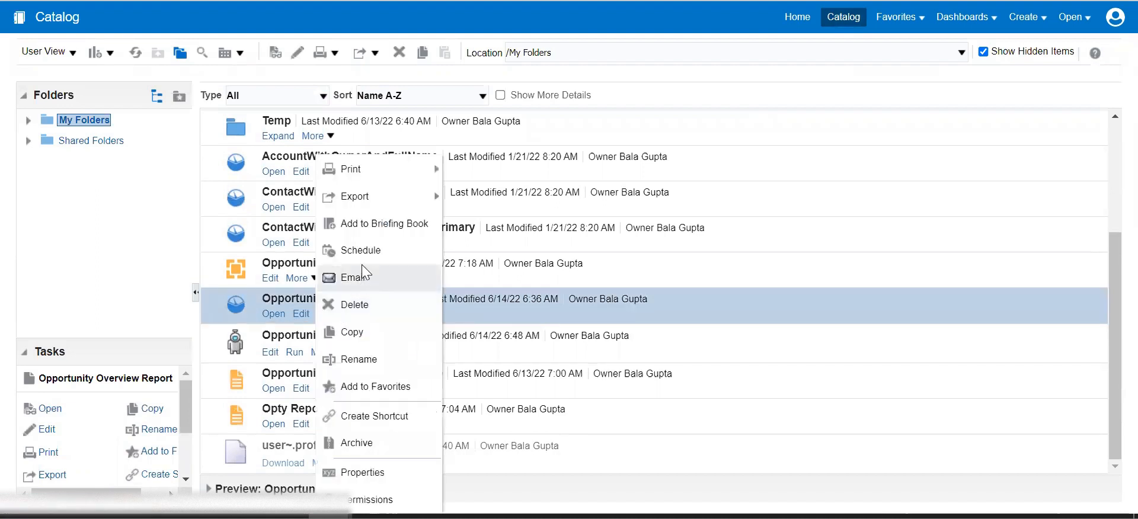
{"action": "left_click", "coordinate": [352, 334]}
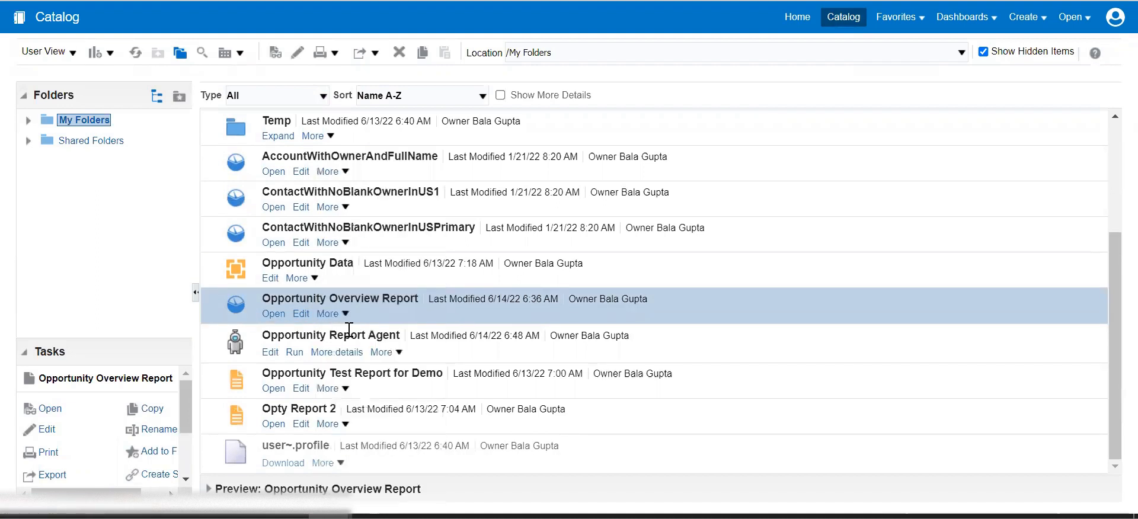
{"action": "left_click", "coordinate": [334, 314]}
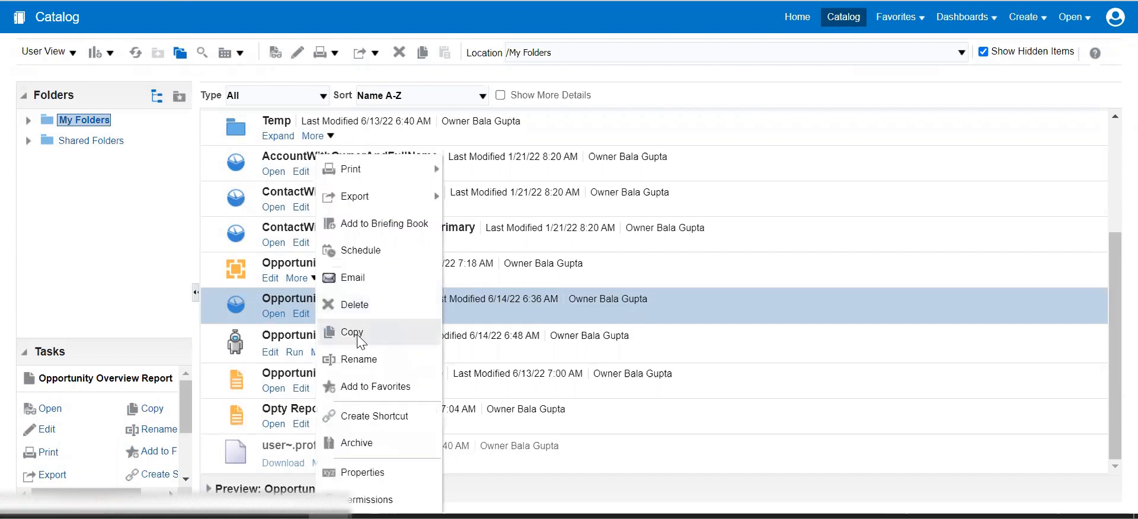
{"action": "left_click", "coordinate": [357, 336]}
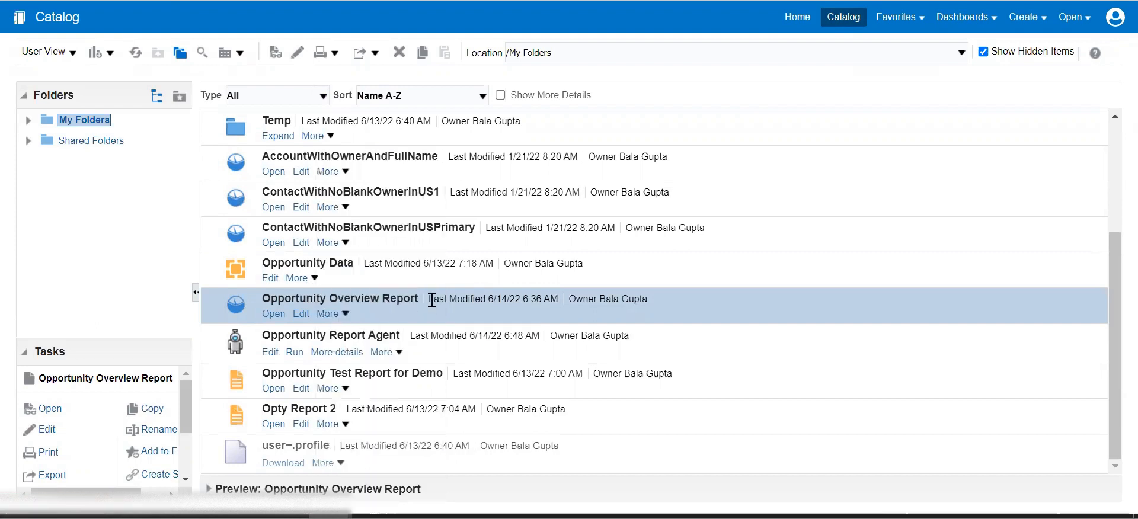
{"action": "left_click", "coordinate": [89, 141]}
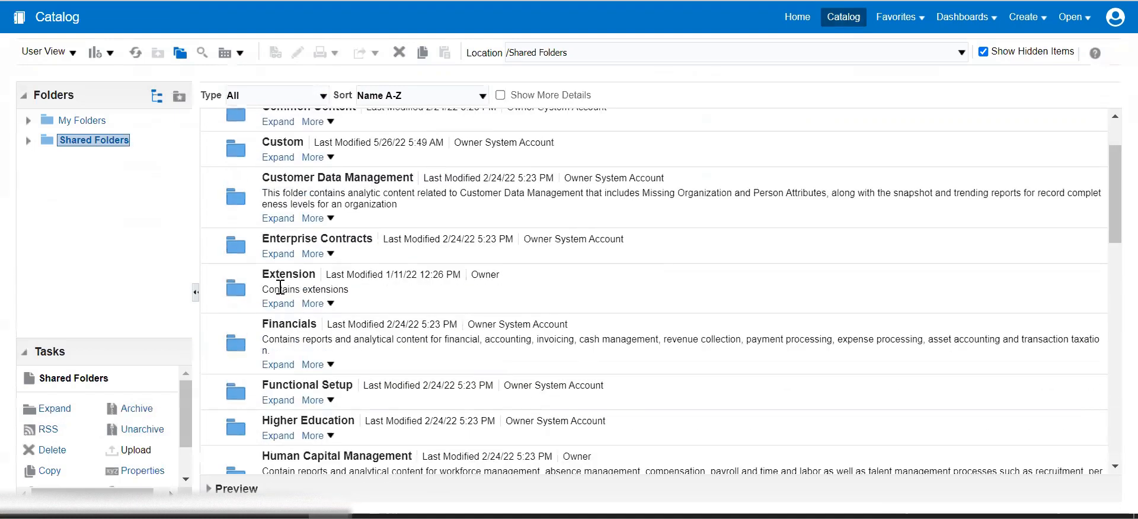
Expand Custom under Shared Folders, then open its CX folder to view the subfolders.
{"action": "scroll", "coordinate": [280, 287], "scroll_direction": "down", "scroll_amount": 1}
{"action": "left_click", "coordinate": [277, 120]}
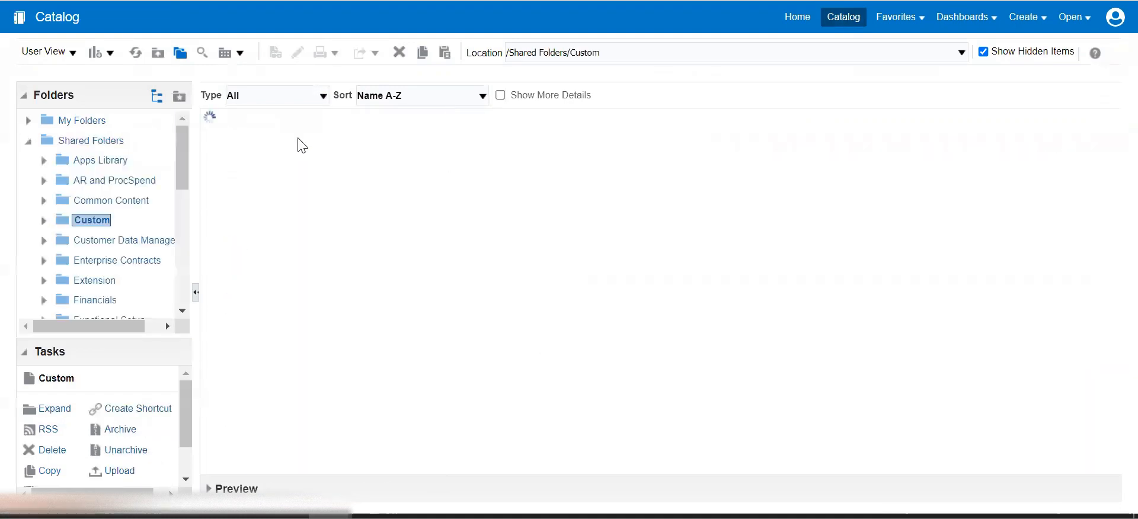
{"action": "scroll", "coordinate": [356, 290], "scroll_direction": "down", "scroll_amount": 5}
{"action": "scroll", "coordinate": [308, 176], "scroll_direction": "up", "scroll_amount": 2}
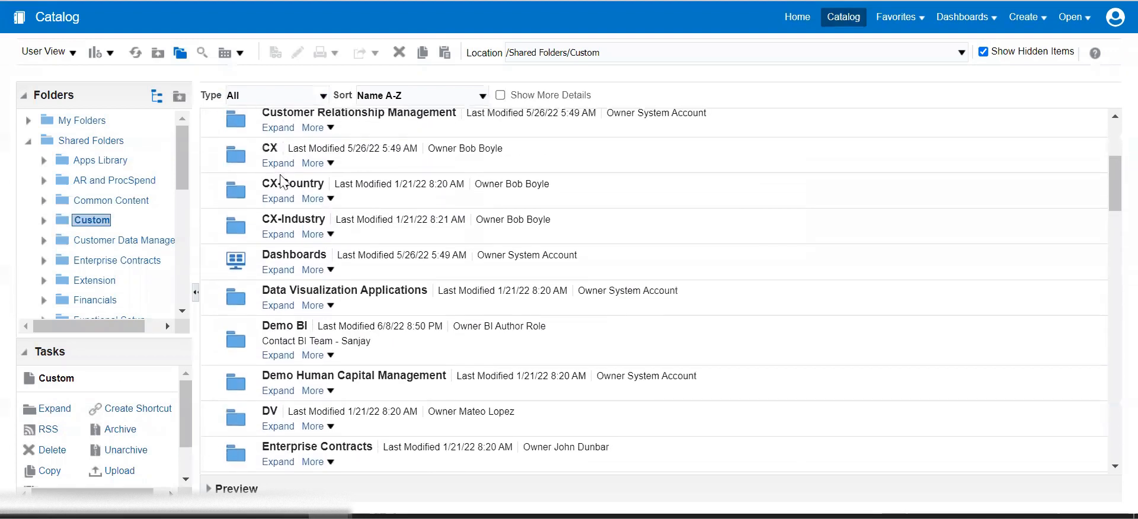
{"action": "left_click", "coordinate": [278, 164]}
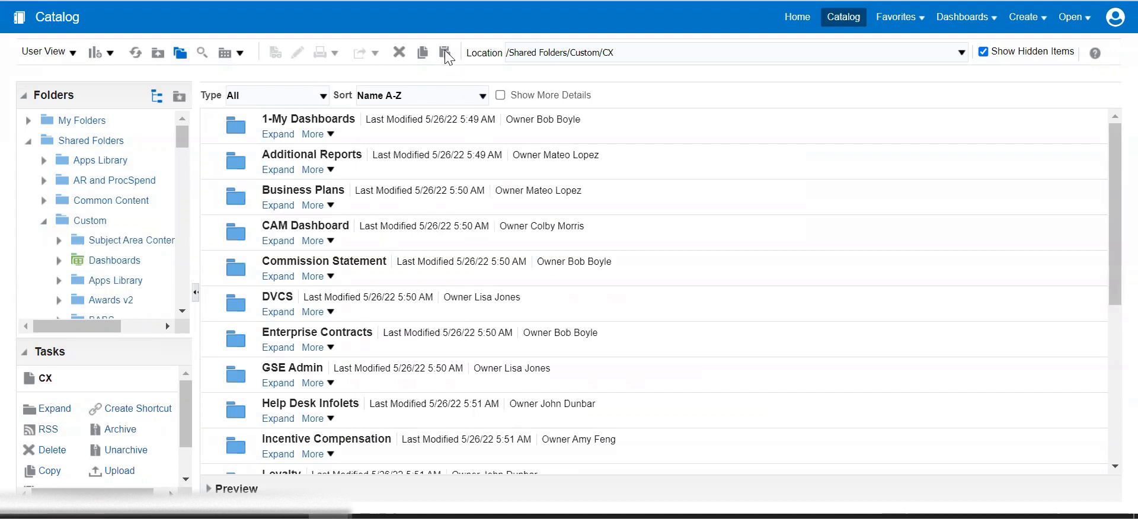
{"action": "scroll", "coordinate": [393, 322], "scroll_direction": "down", "scroll_amount": 5}
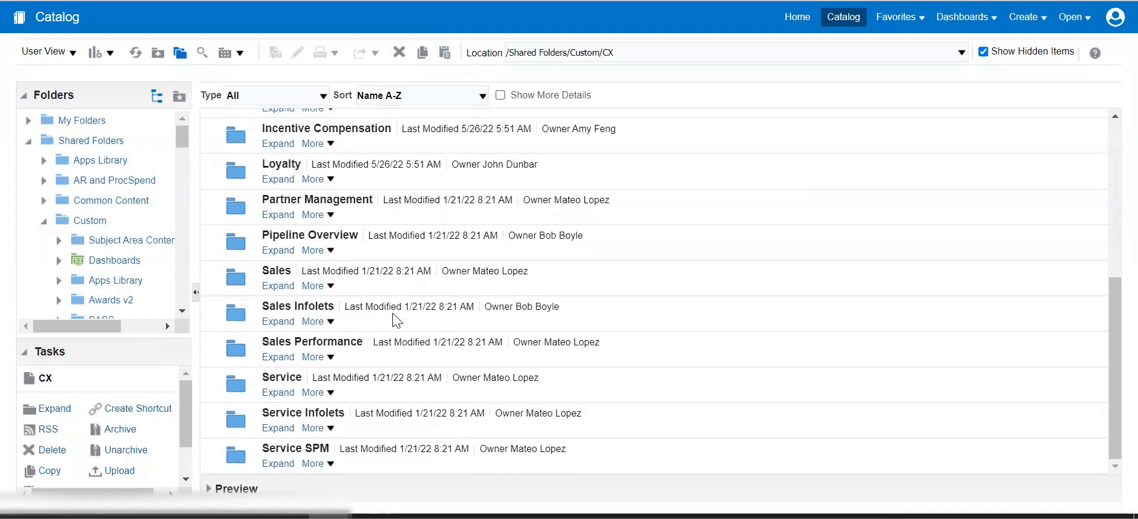
{"action": "scroll", "coordinate": [393, 320], "scroll_direction": "up", "scroll_amount": 5}
{"action": "scroll", "coordinate": [393, 320], "scroll_direction": "down", "scroll_amount": 5}
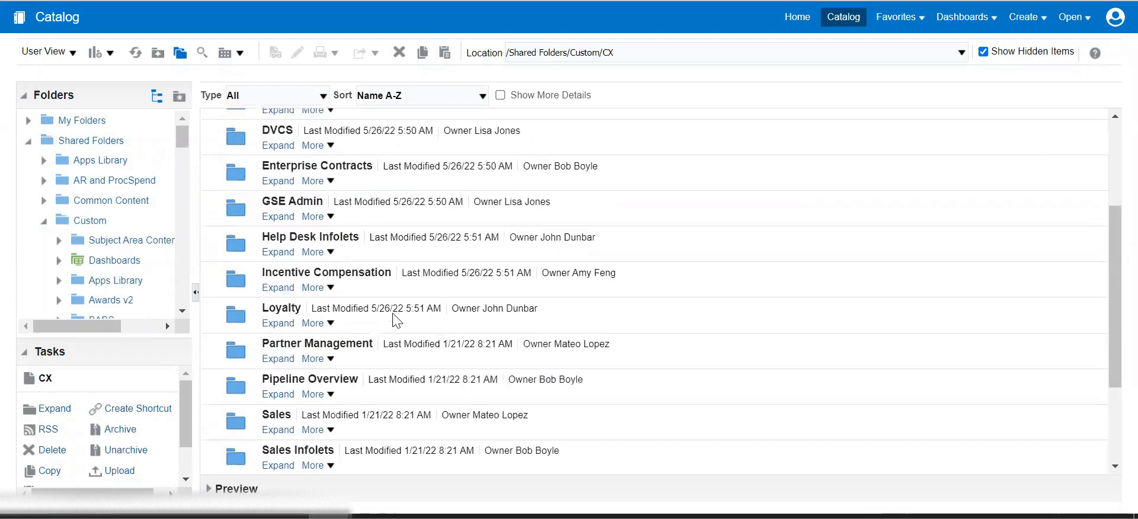
{"action": "scroll", "coordinate": [415, 237], "scroll_direction": "up", "scroll_amount": 5}
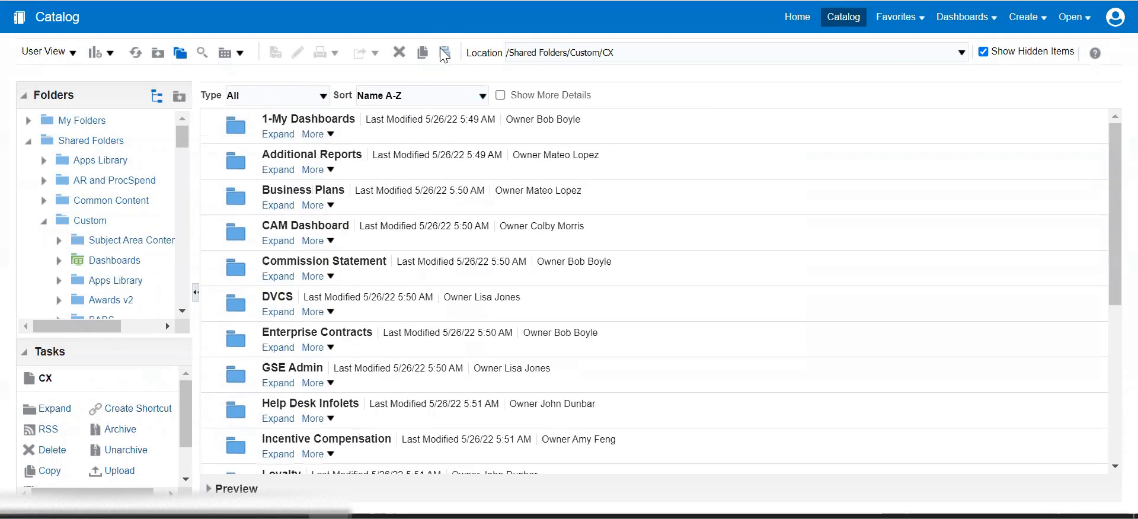
{"action": "scroll", "coordinate": [354, 320], "scroll_direction": "down", "scroll_amount": 5}
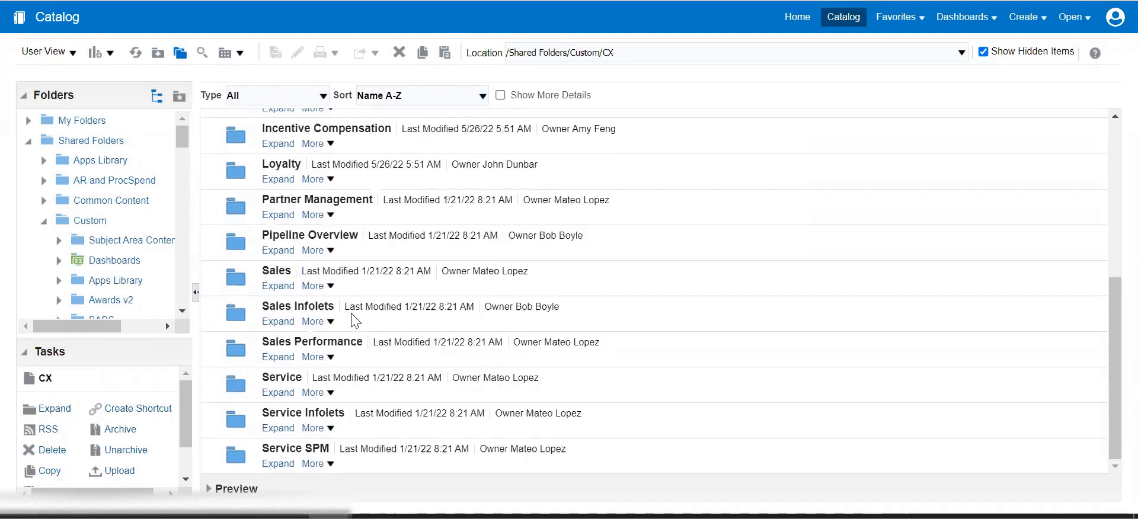
{"action": "scroll", "coordinate": [354, 320], "scroll_direction": "up", "scroll_amount": 5}
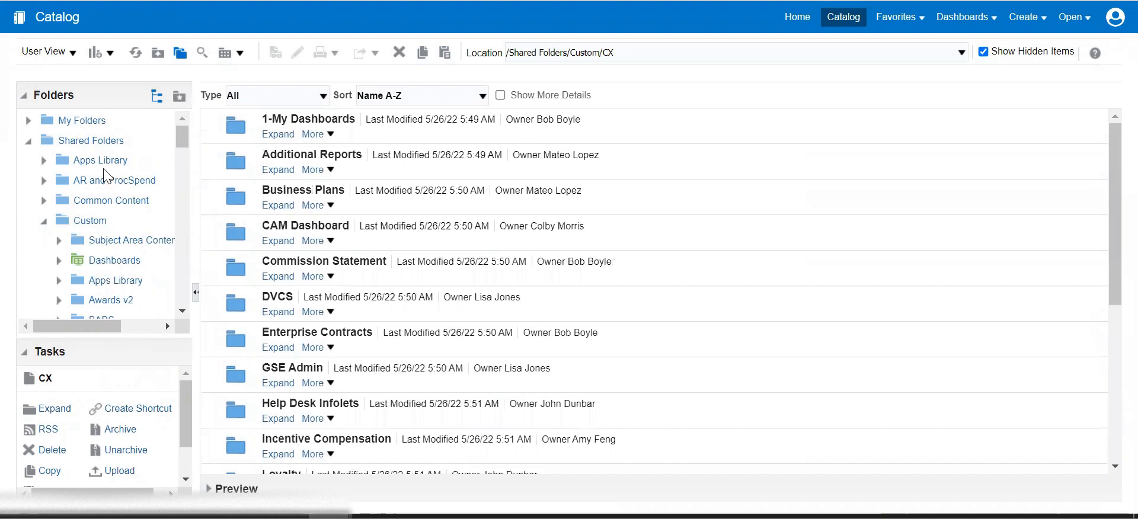
Copy the Opportunity Overview Report from My Folders.
{"action": "left_click", "coordinate": [86, 121]}
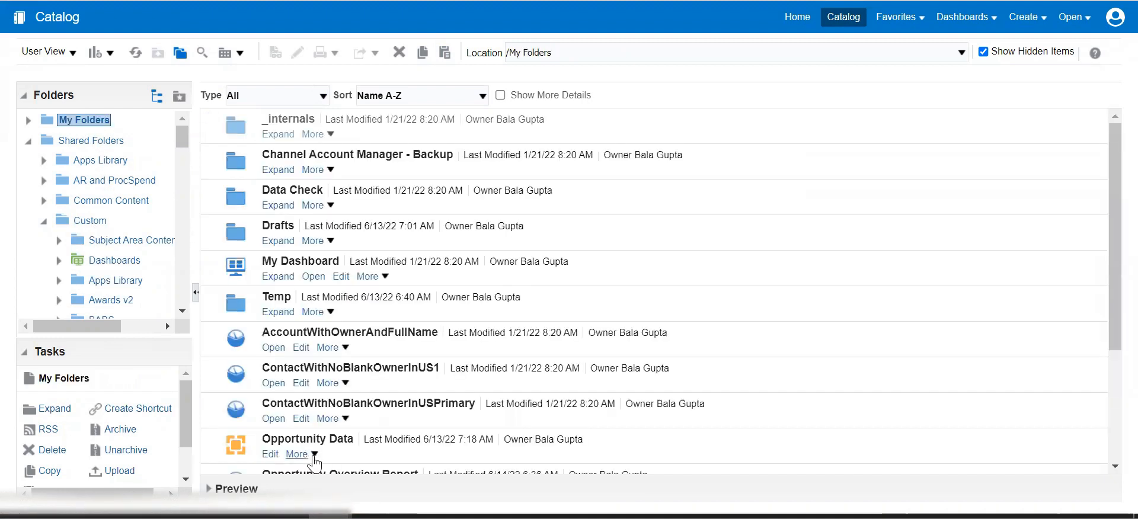
{"action": "scroll", "coordinate": [314, 461], "scroll_direction": "down", "scroll_amount": 3}
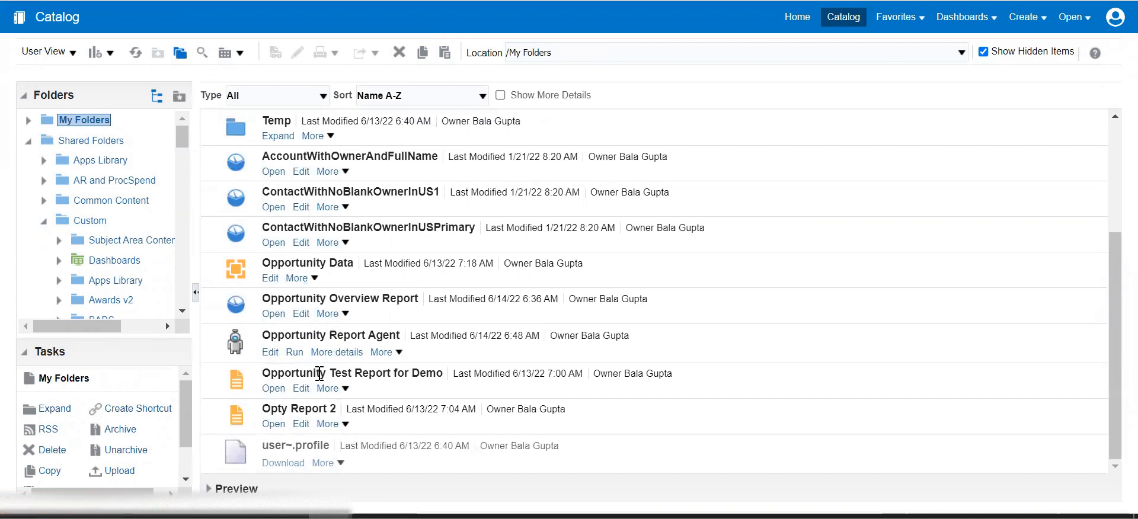
{"action": "left_click", "coordinate": [327, 314]}
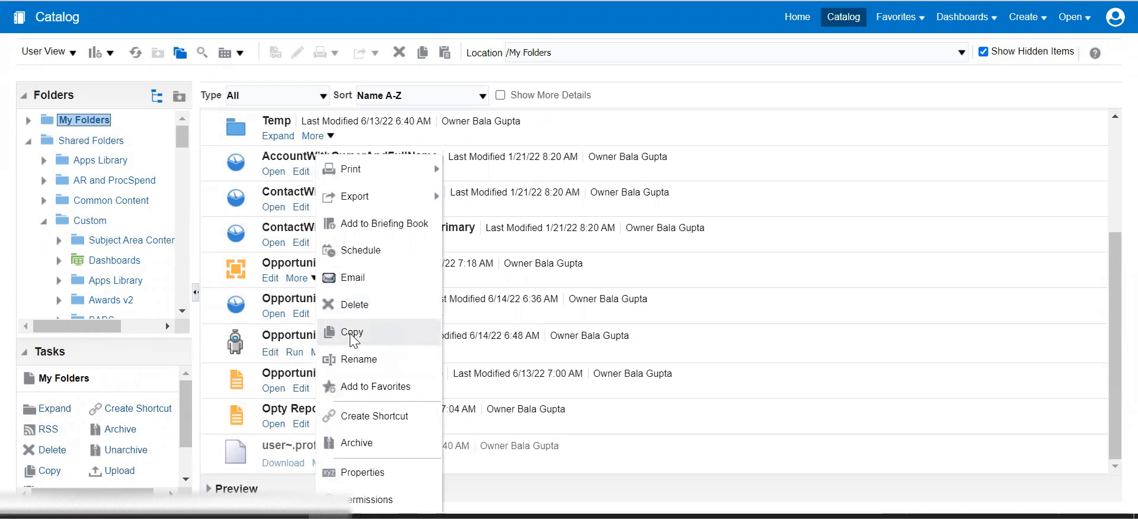
{"action": "left_click", "coordinate": [350, 333]}
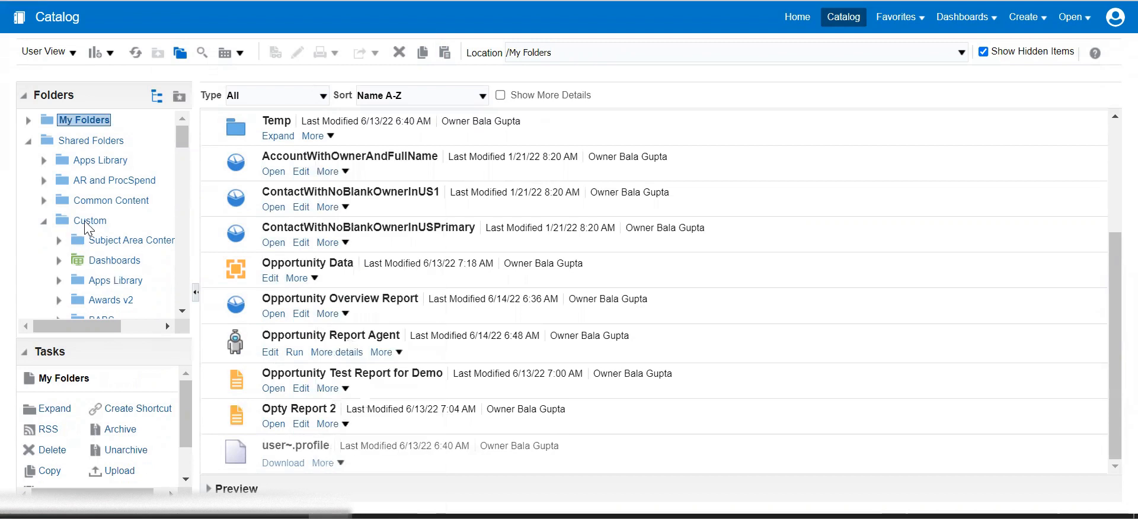
Paste it into Shared Folders/Custom/CX, overwriting the existing Opportunity Overview Report.
{"action": "scroll", "coordinate": [88, 237], "scroll_direction": "down", "scroll_amount": 3}
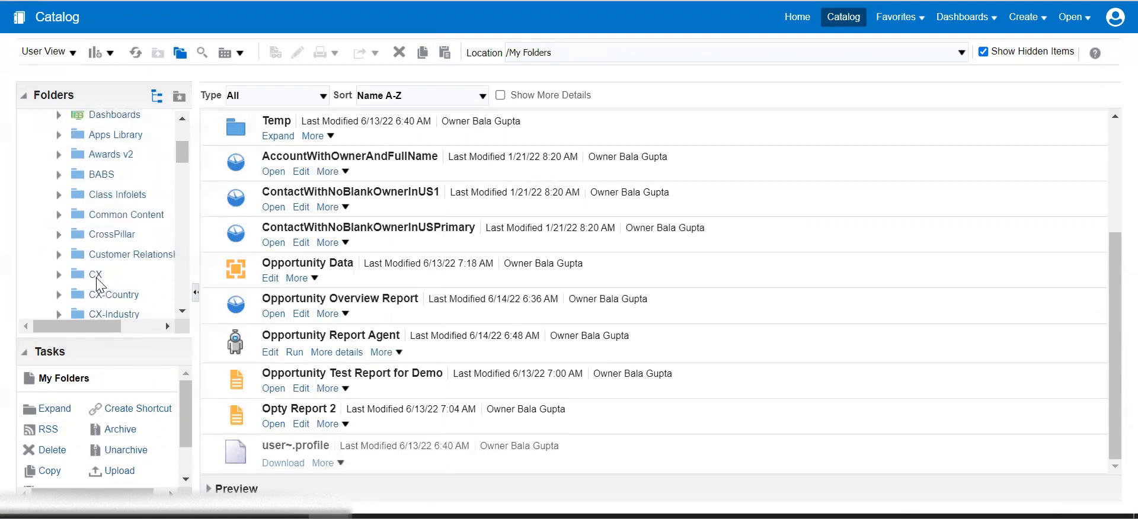
{"action": "left_click", "coordinate": [97, 276]}
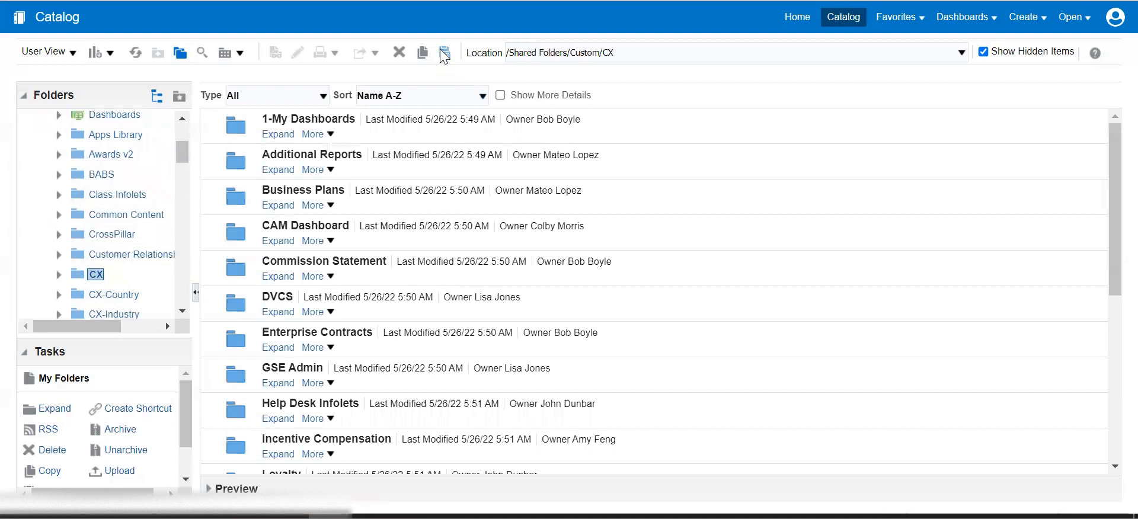
{"action": "scroll", "coordinate": [390, 324], "scroll_direction": "down", "scroll_amount": 5}
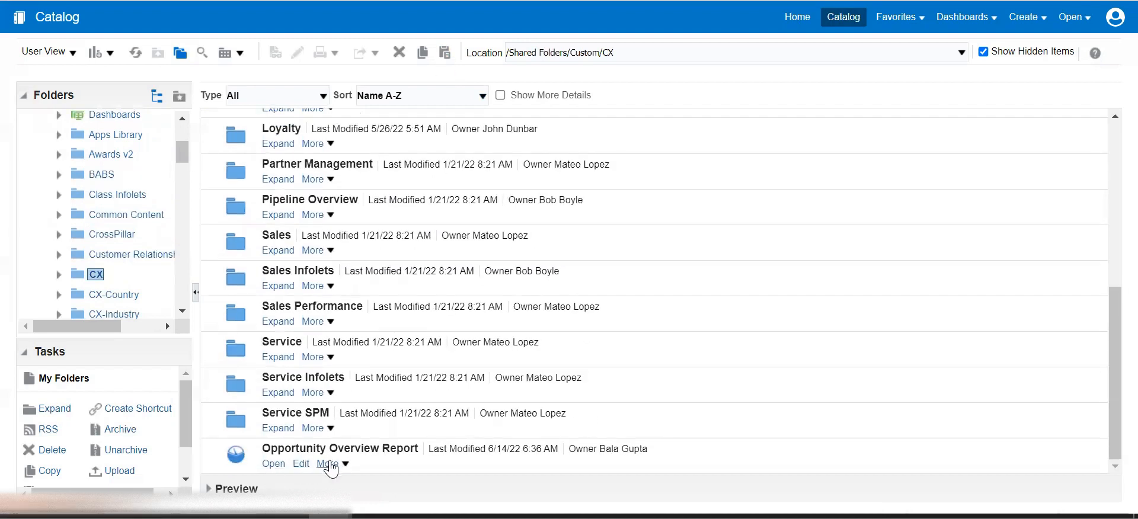
{"action": "left_click", "coordinate": [328, 464]}
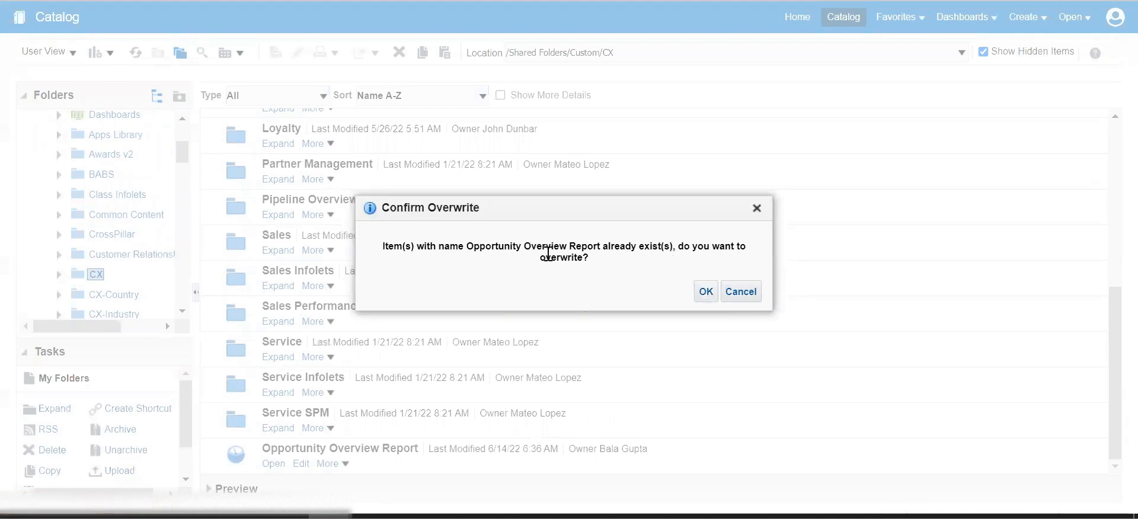
{"action": "left_click", "coordinate": [706, 292]}
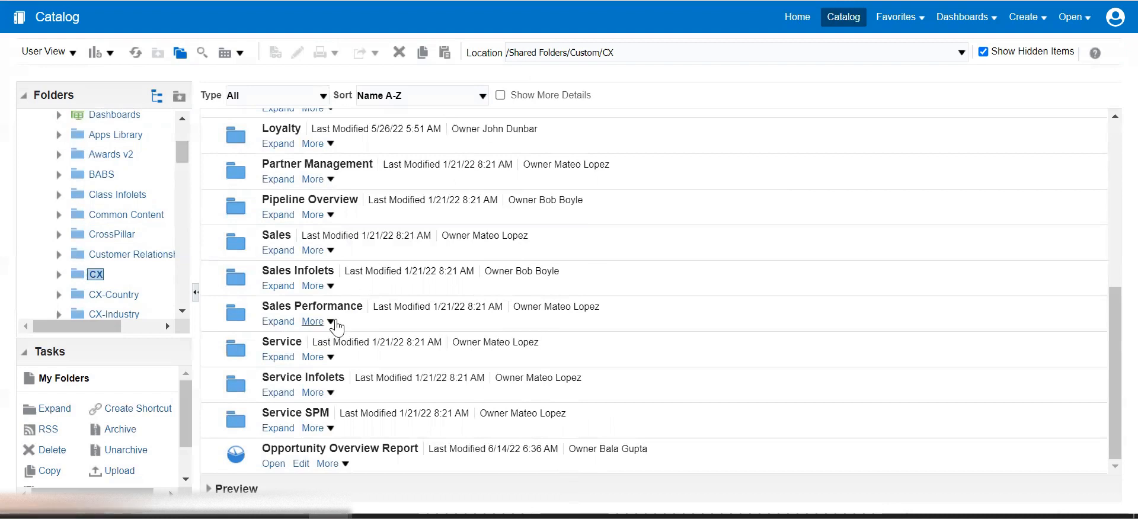
Create a new scheduled agent for the CX Opportunity Overview Report with frequency Once.
{"action": "left_click", "coordinate": [328, 463]}
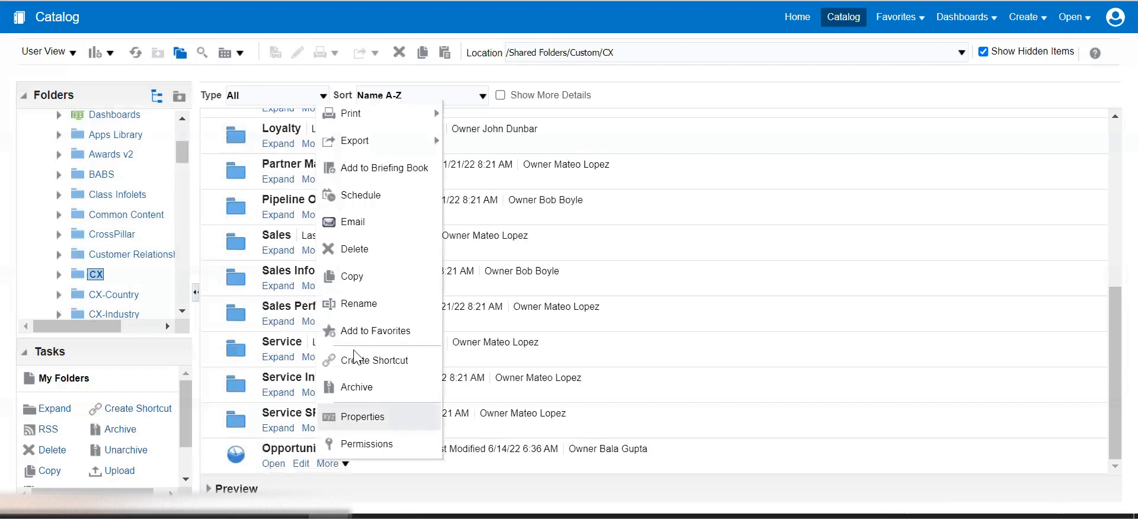
{"action": "left_click", "coordinate": [370, 197]}
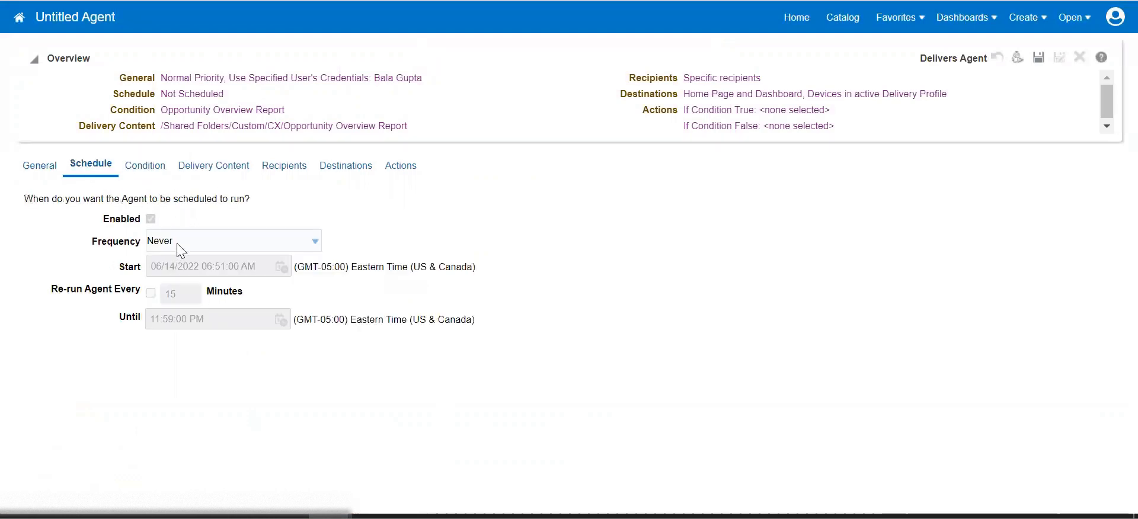
{"action": "left_click", "coordinate": [176, 243]}
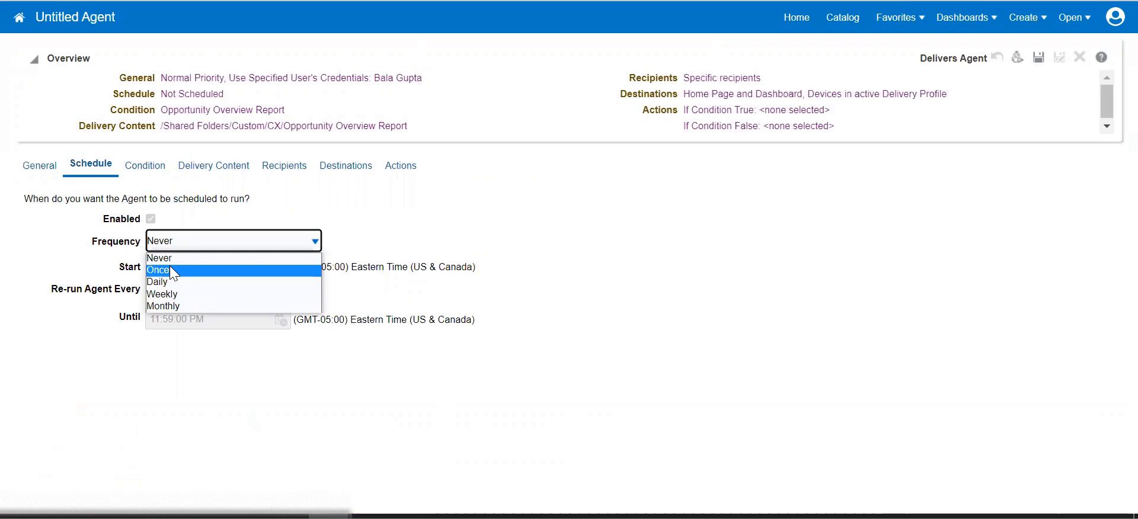
{"action": "left_click", "coordinate": [170, 269]}
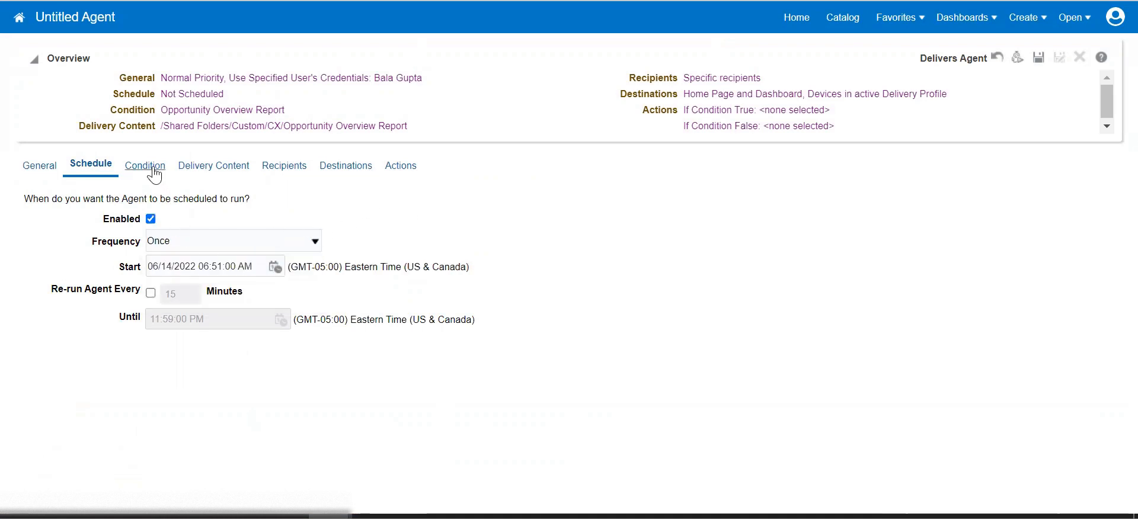
{"action": "left_click", "coordinate": [215, 168]}
Deliver Opportunity Overview Report as an Excel attachment noted 'This is message from Sales Team'.
{"action": "left_click", "coordinate": [241, 235]}
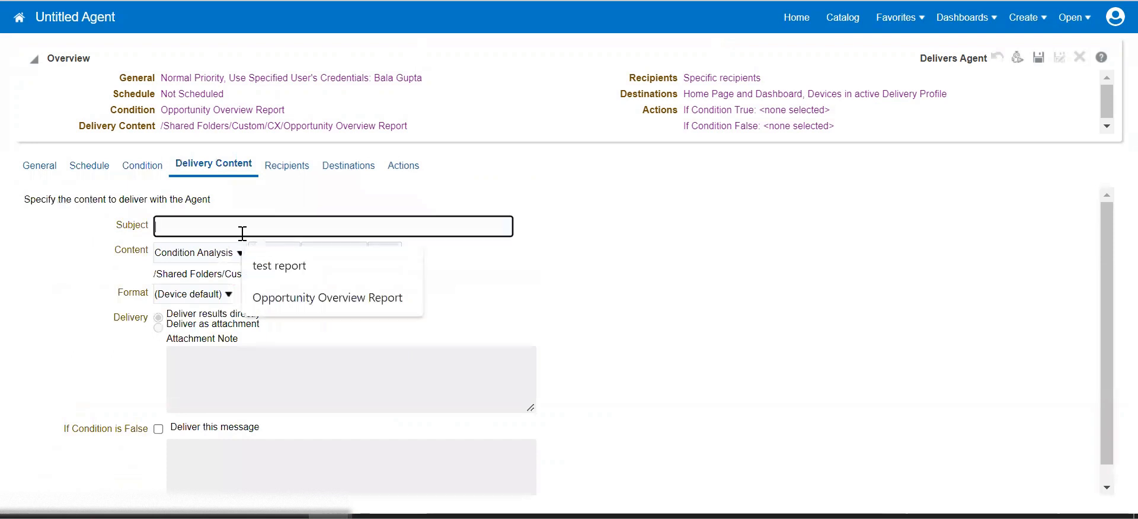
{"action": "left_click", "coordinate": [297, 293]}
{"action": "left_click", "coordinate": [368, 319]}
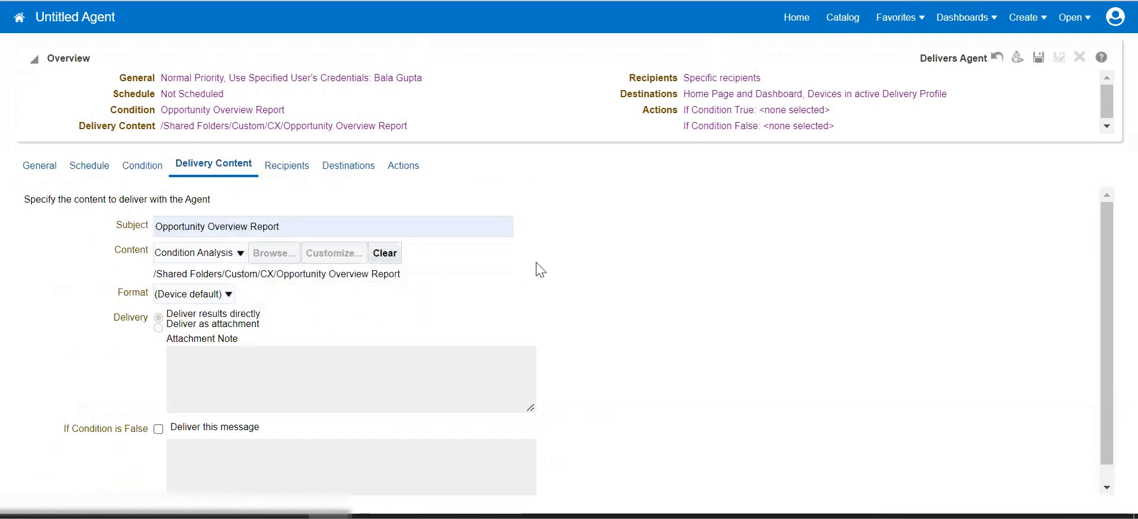
{"action": "left_click", "coordinate": [191, 294]}
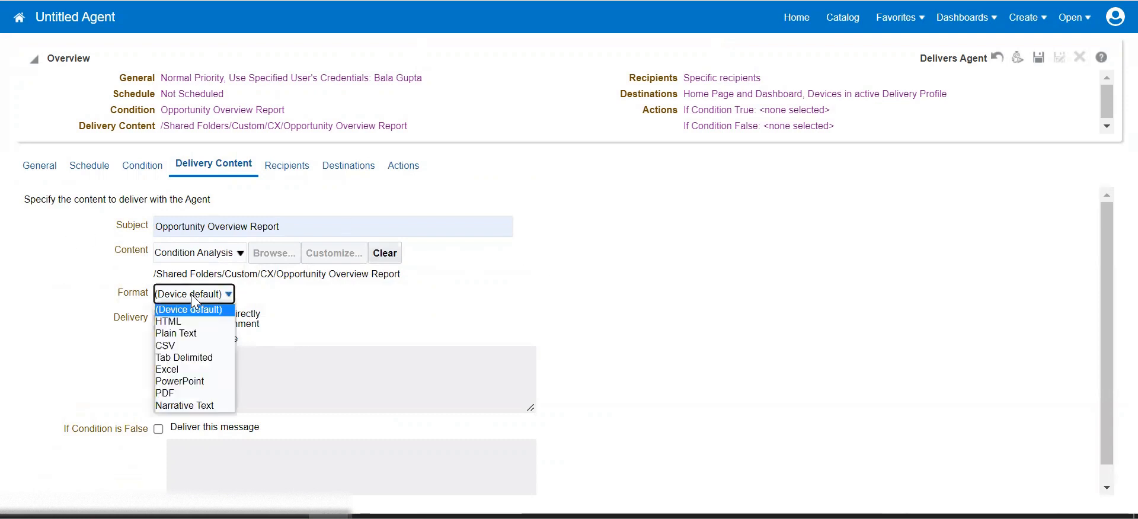
{"action": "left_click", "coordinate": [186, 369]}
{"action": "left_click", "coordinate": [205, 369]}
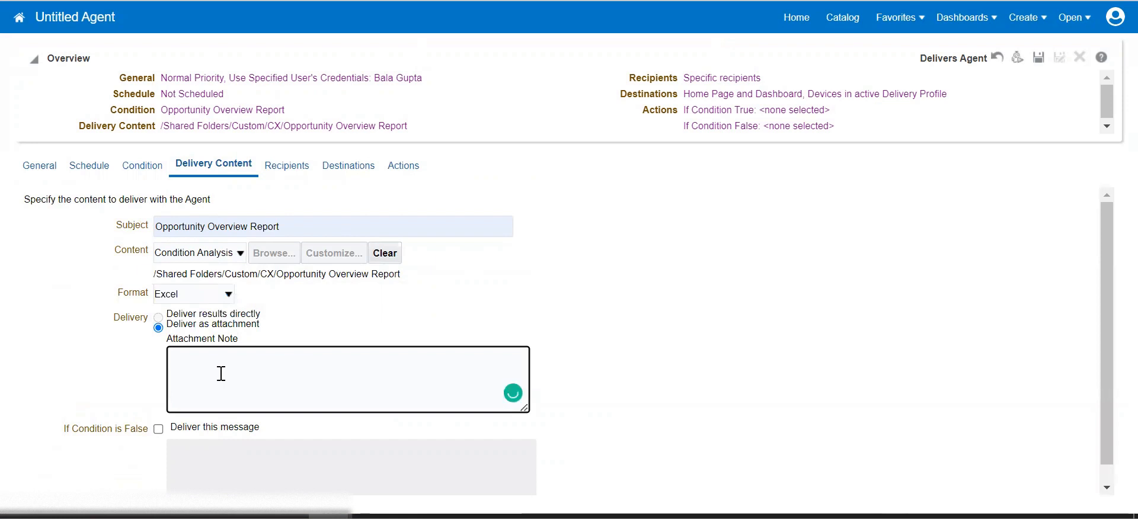
{"action": "type", "text": "This is message from Sa"}
{"action": "type", "text": "les Team"}
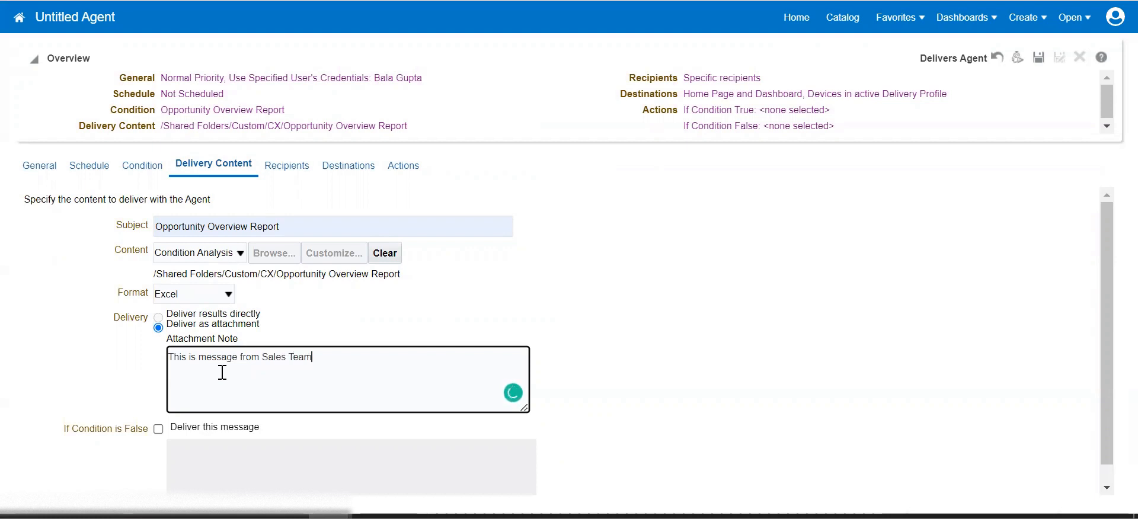
{"action": "left_click", "coordinate": [614, 296]}
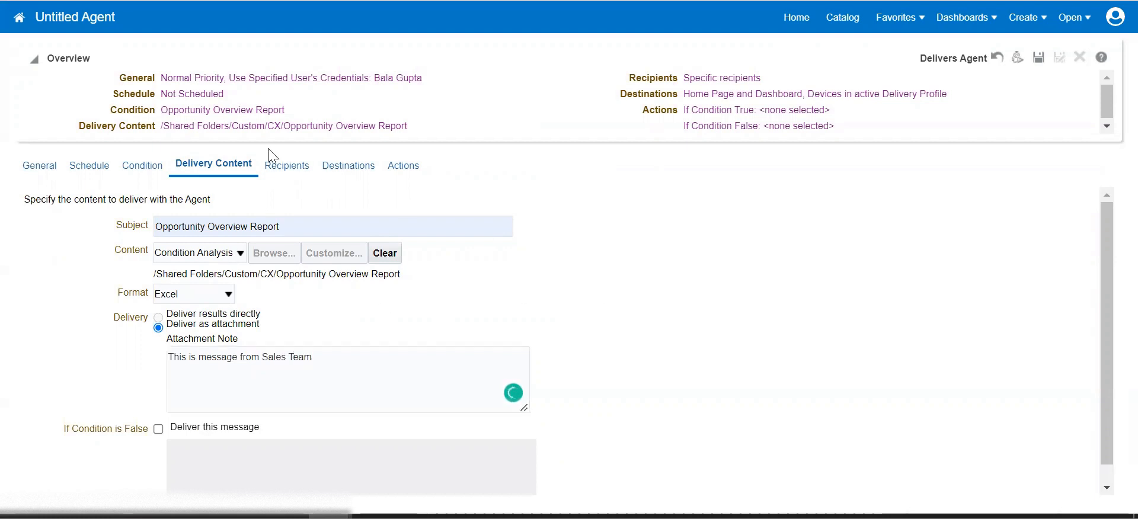
Remove the default user recipient and add a Gmail email address as the recipient.
{"action": "left_click", "coordinate": [294, 169]}
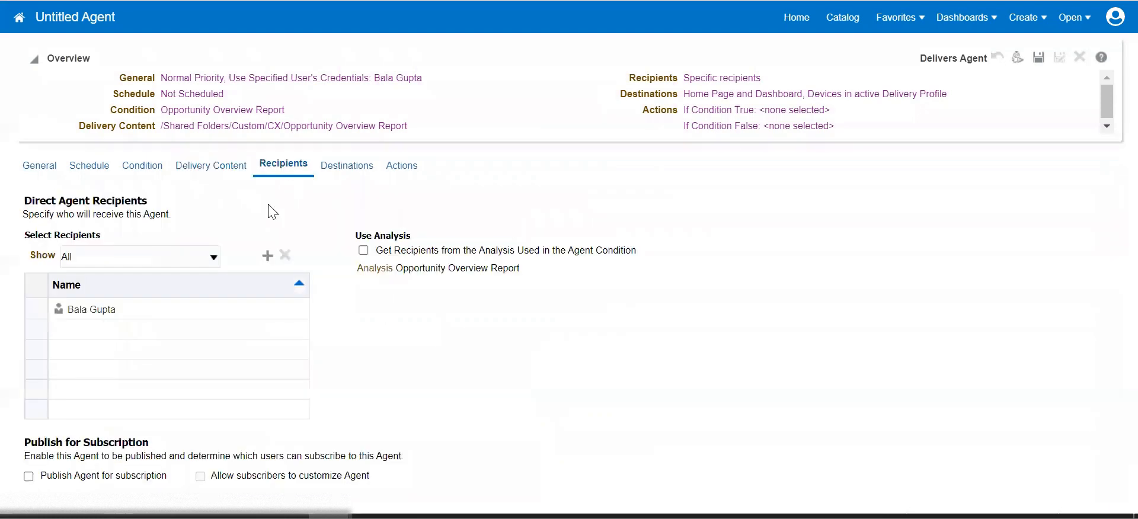
{"action": "left_click", "coordinate": [171, 305]}
{"action": "left_click", "coordinate": [284, 255]}
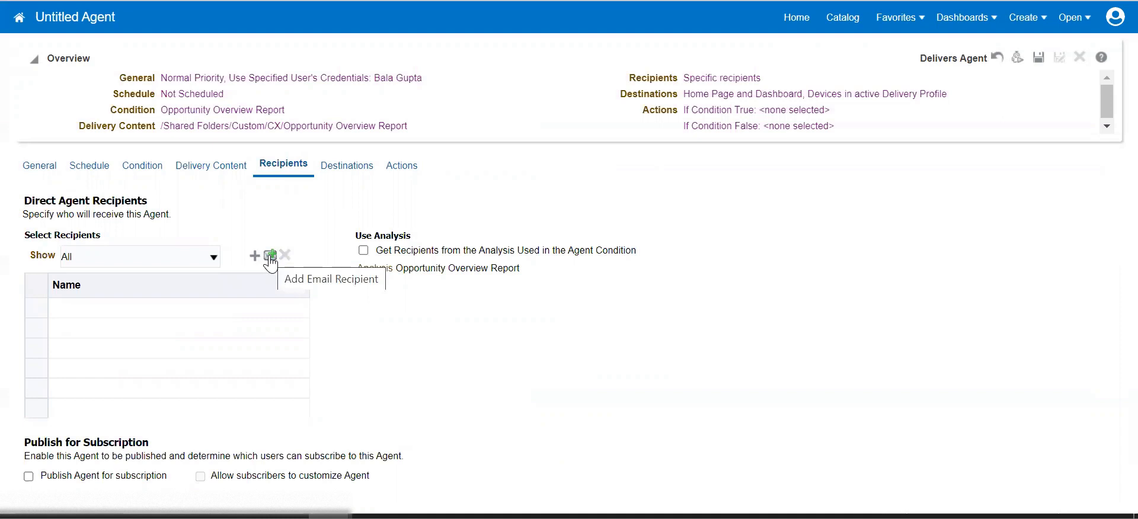
{"action": "left_click", "coordinate": [271, 255]}
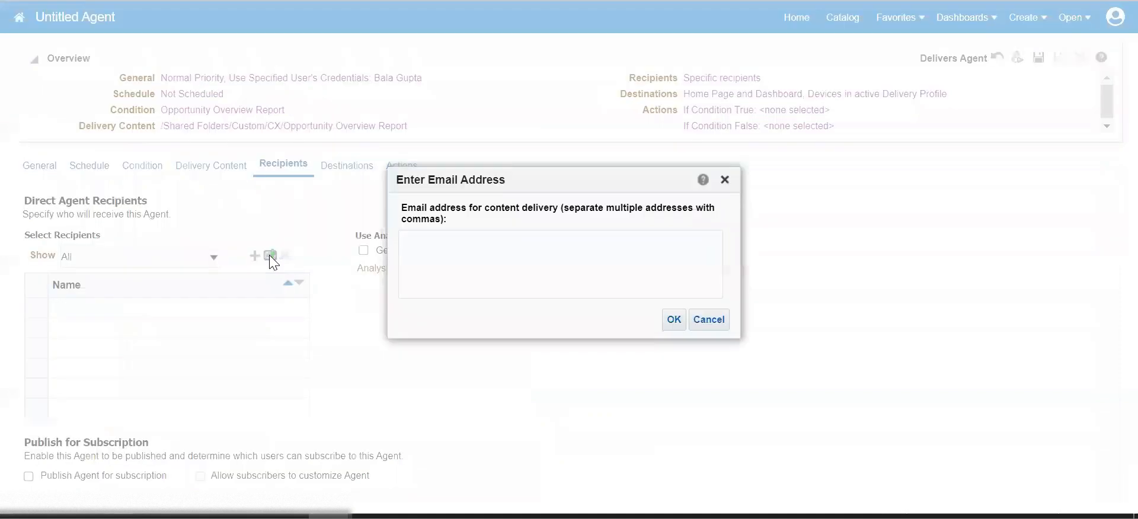
{"action": "left_click", "coordinate": [480, 253]}
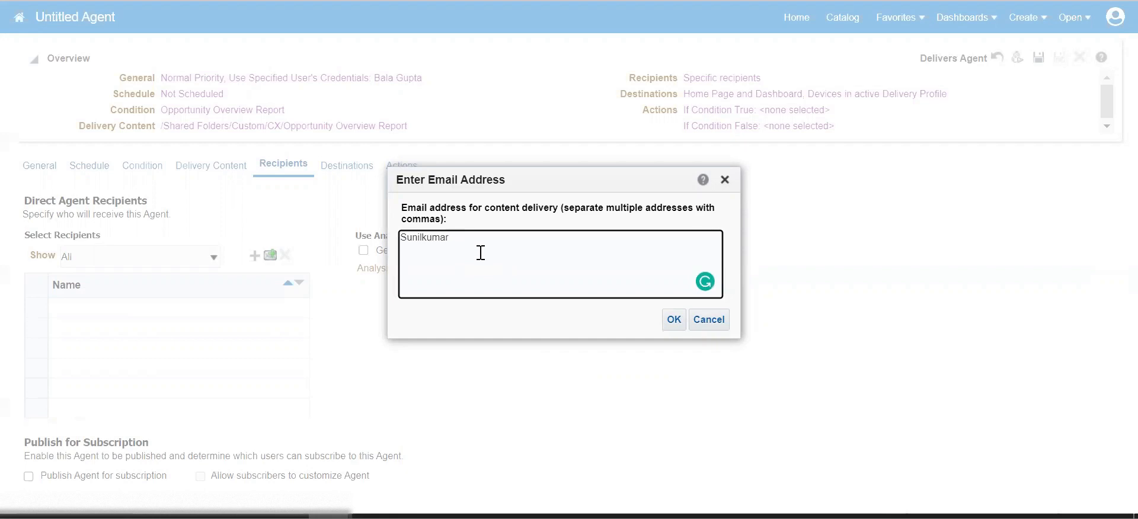
{"action": "left_click", "coordinate": [673, 319]}
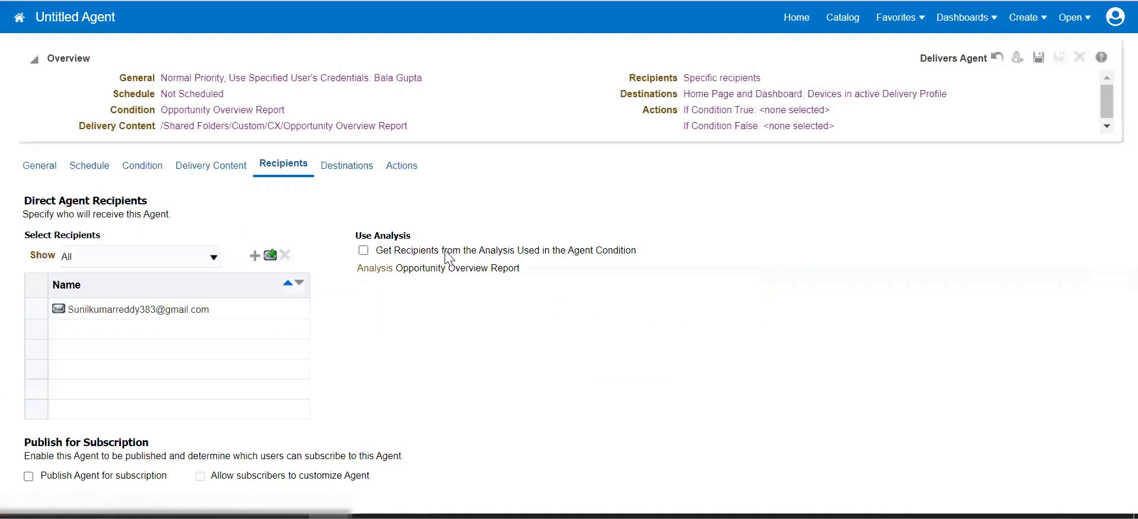
{"action": "left_click", "coordinate": [365, 172]}
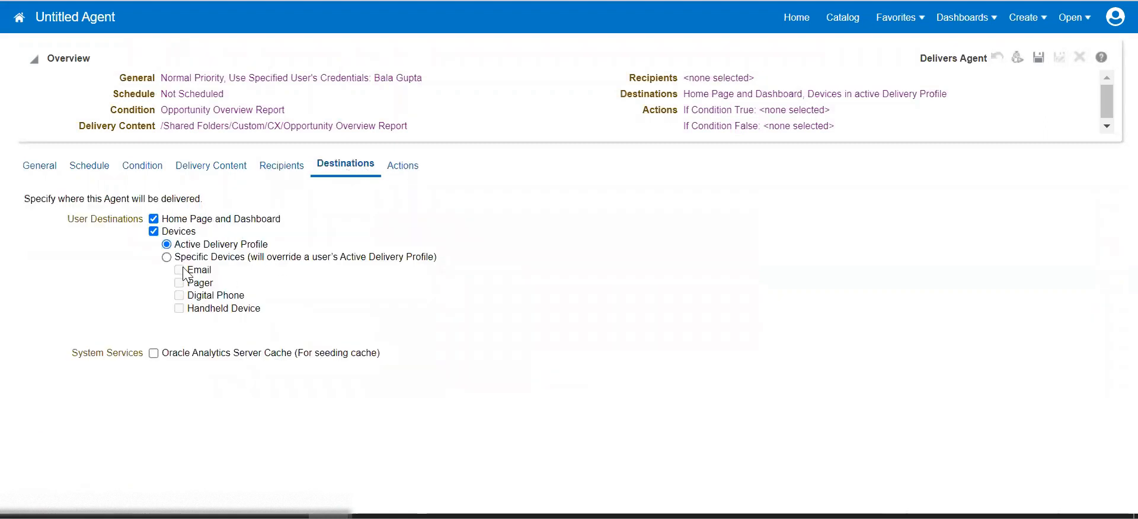
Deliver to Email and save as Opportunity Report Agent in My Folders, overwriting the old agent.
{"action": "left_click", "coordinate": [168, 259]}
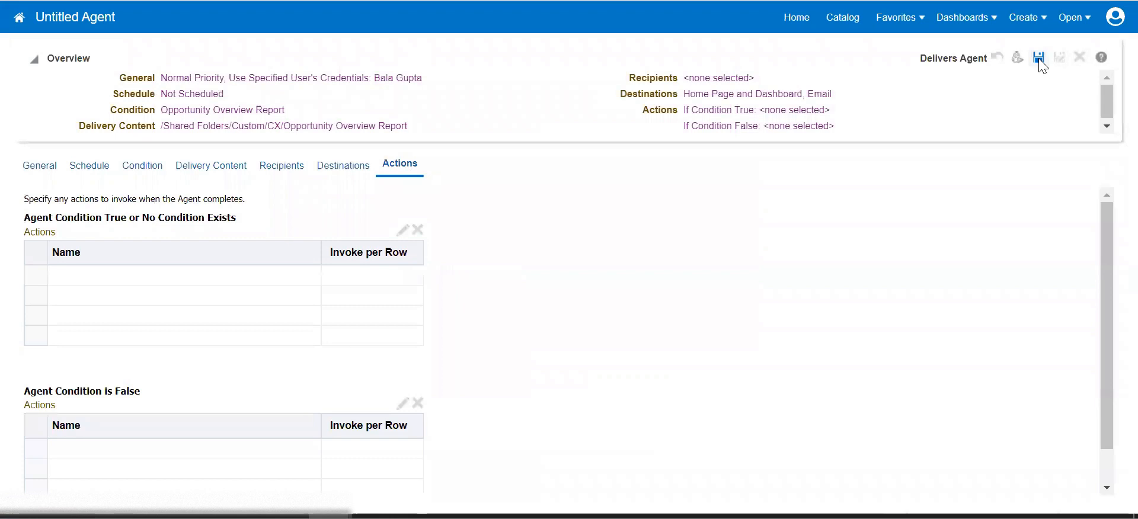
{"action": "left_click", "coordinate": [1039, 60]}
{"action": "key", "text": "BackSpace"}
{"action": "type", "text": "Op"}
{"action": "left_click", "coordinate": [628, 381]}
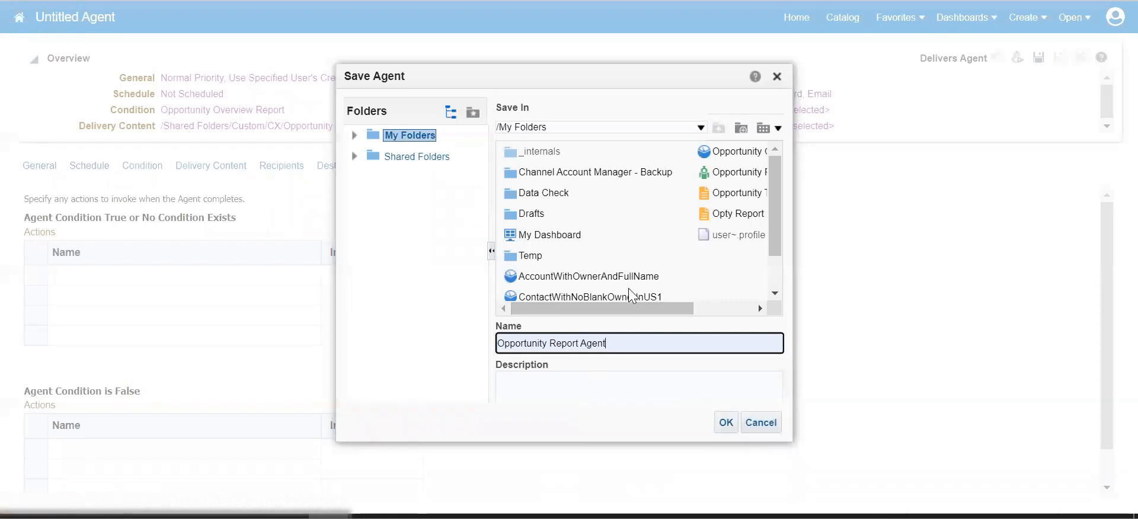
{"action": "left_click", "coordinate": [724, 422]}
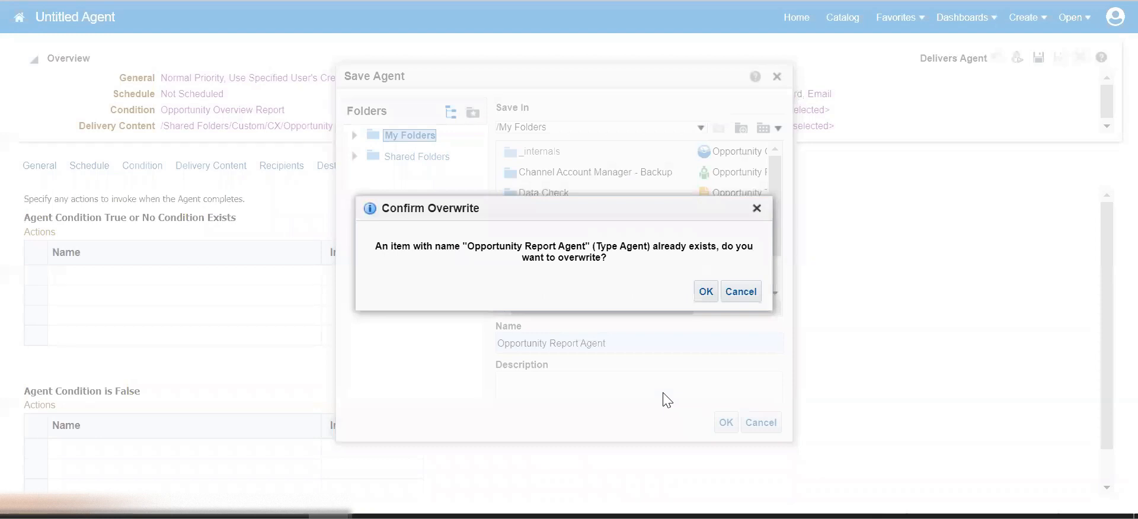
{"action": "left_click", "coordinate": [704, 292]}
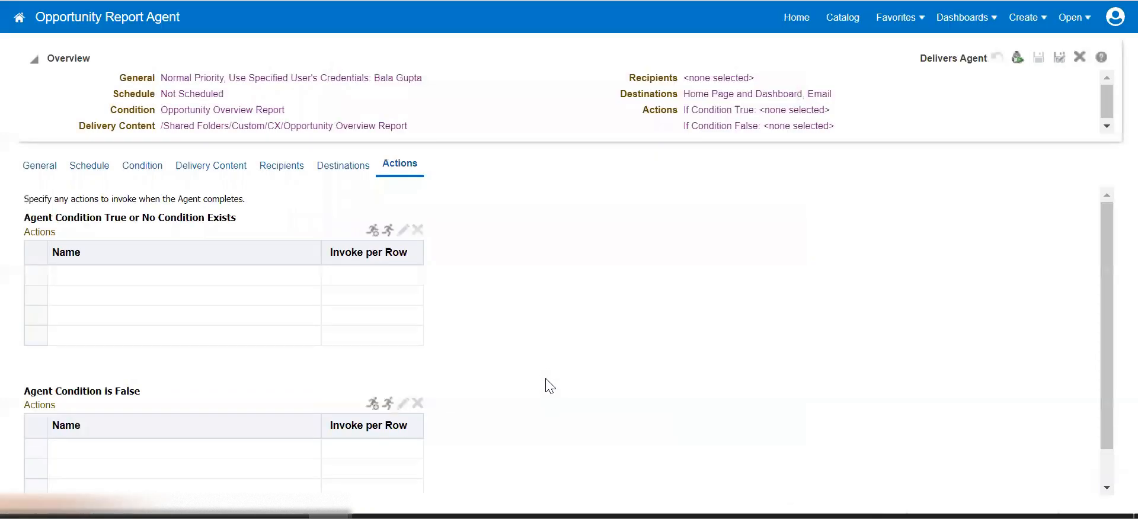
Run the Opportunity Report Agent, dismiss the failure, and rerun it until it succeeds.
{"action": "left_click", "coordinate": [1018, 57]}
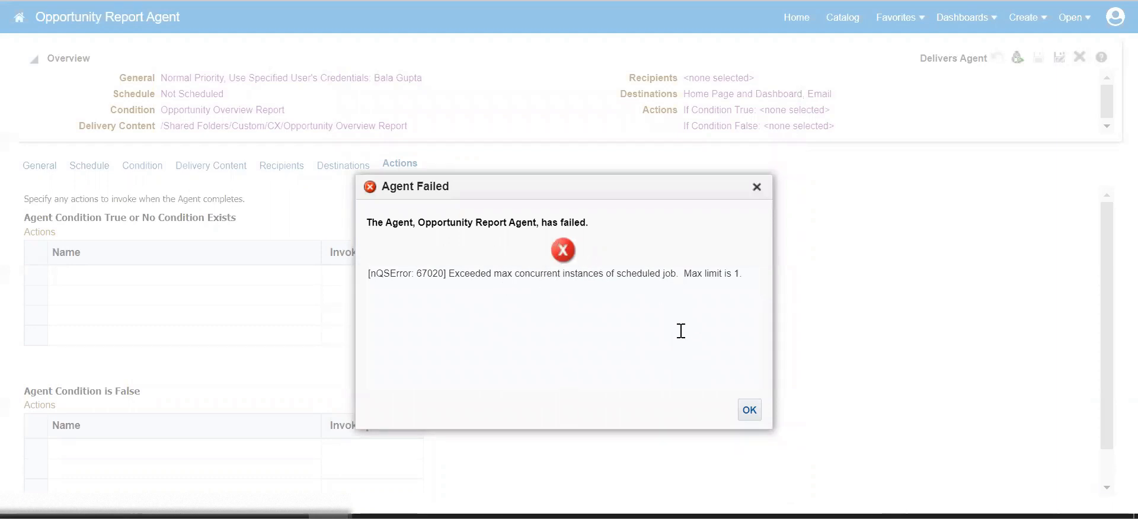
{"action": "left_click", "coordinate": [744, 411]}
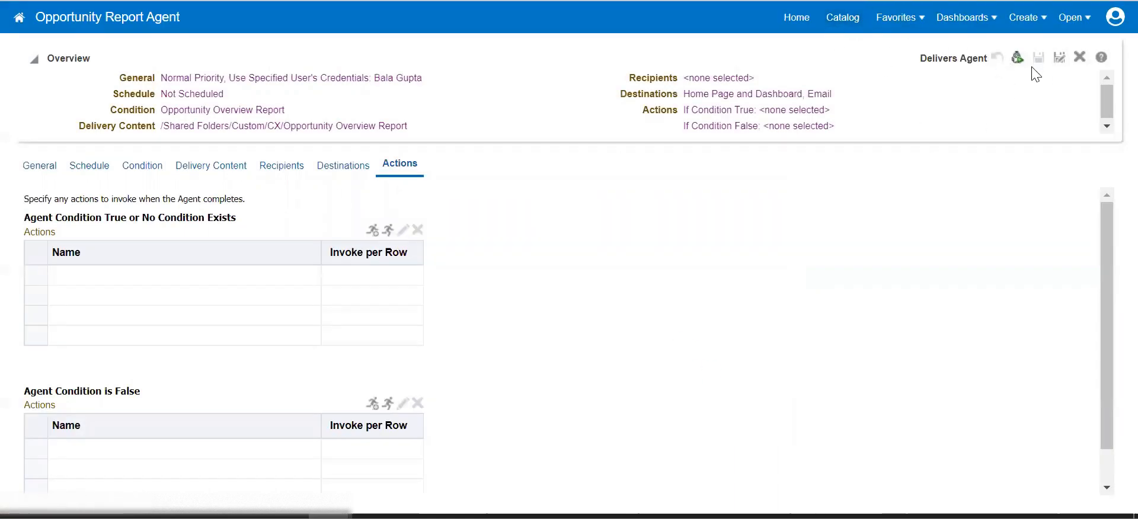
{"action": "left_click", "coordinate": [1017, 57]}
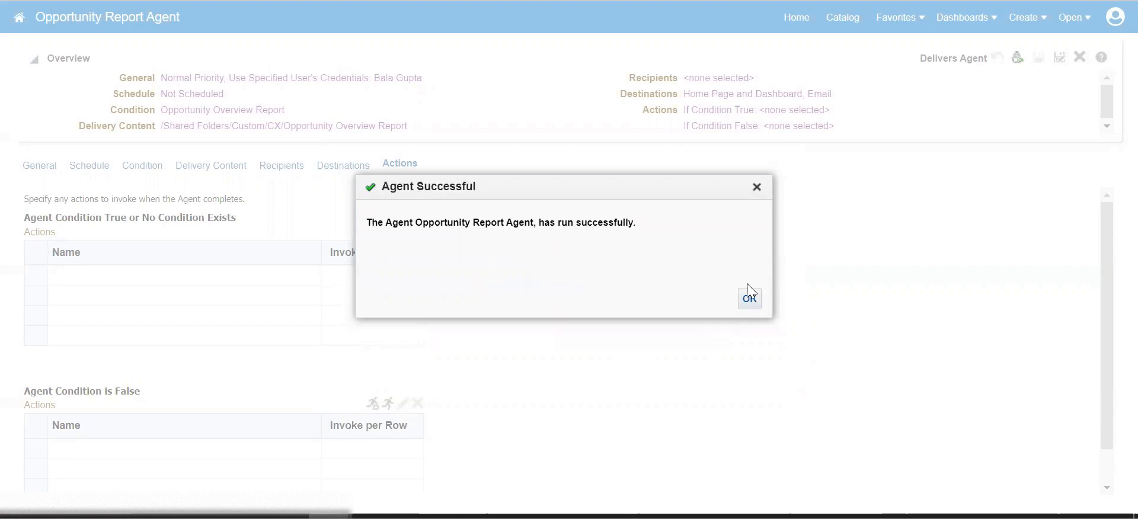
{"action": "left_click", "coordinate": [749, 299]}
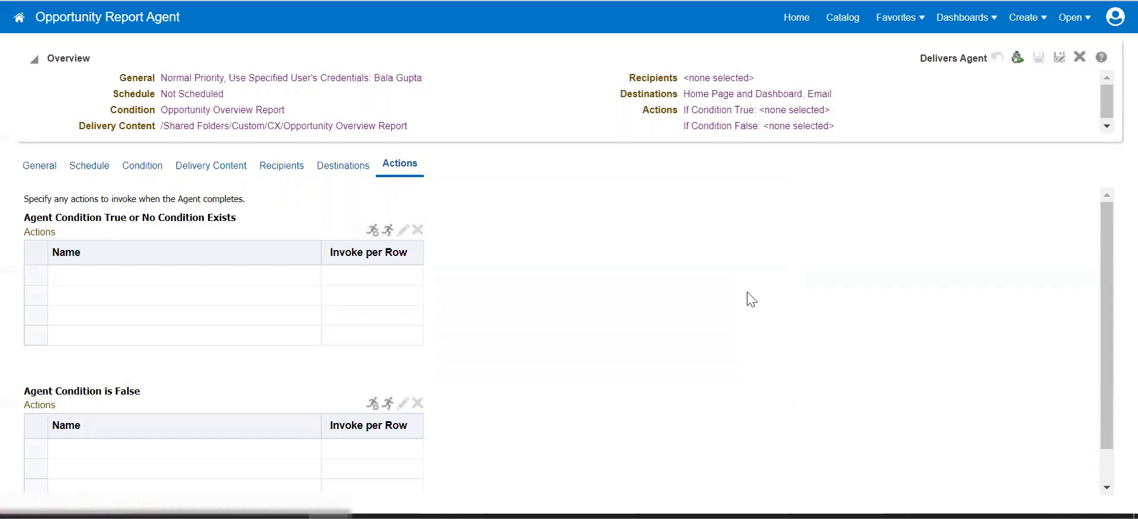
{"action": "key", "text": "ctrl+a"}
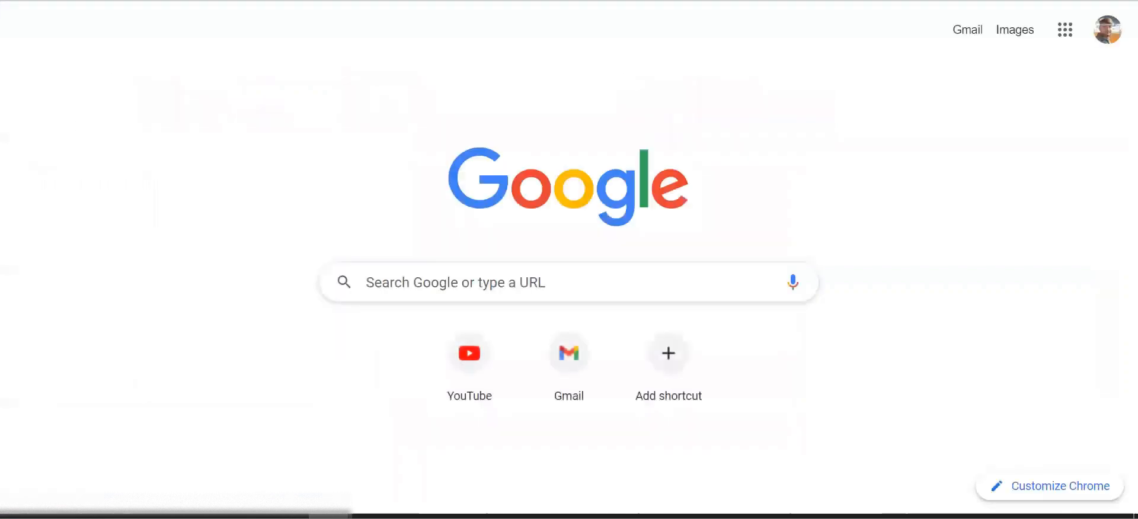
Open Gmail's Updates tab, refresh it repeatedly for the report email, then return to Oracle BI.
{"action": "left_click", "coordinate": [560, 347]}
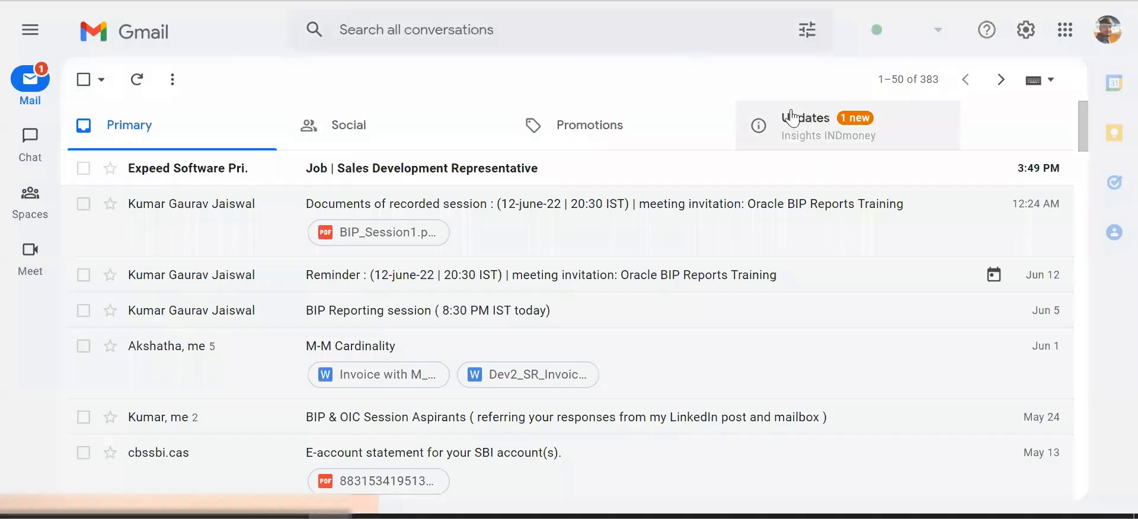
{"action": "left_click", "coordinate": [777, 122]}
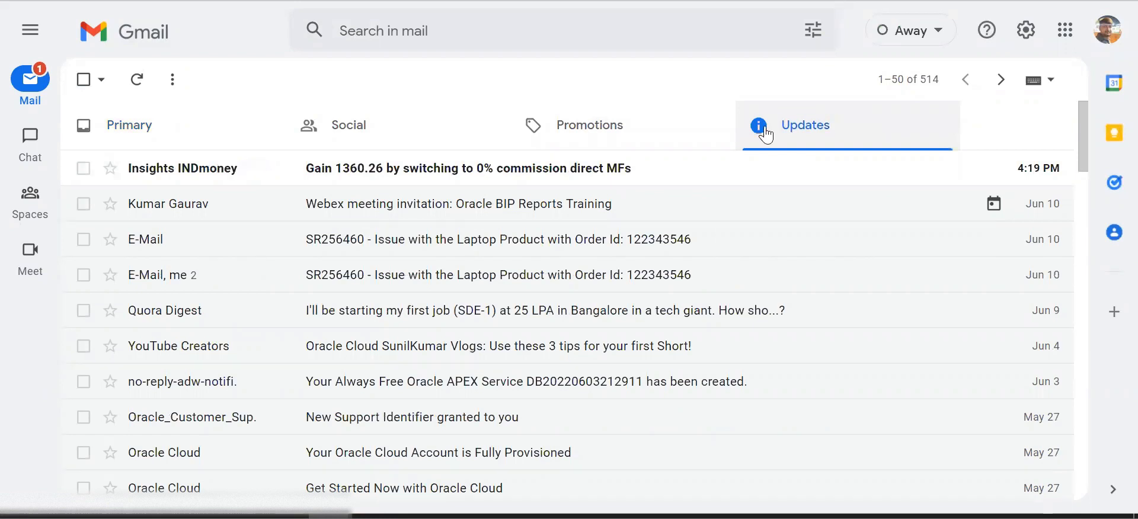
{"action": "left_click", "coordinate": [128, 84]}
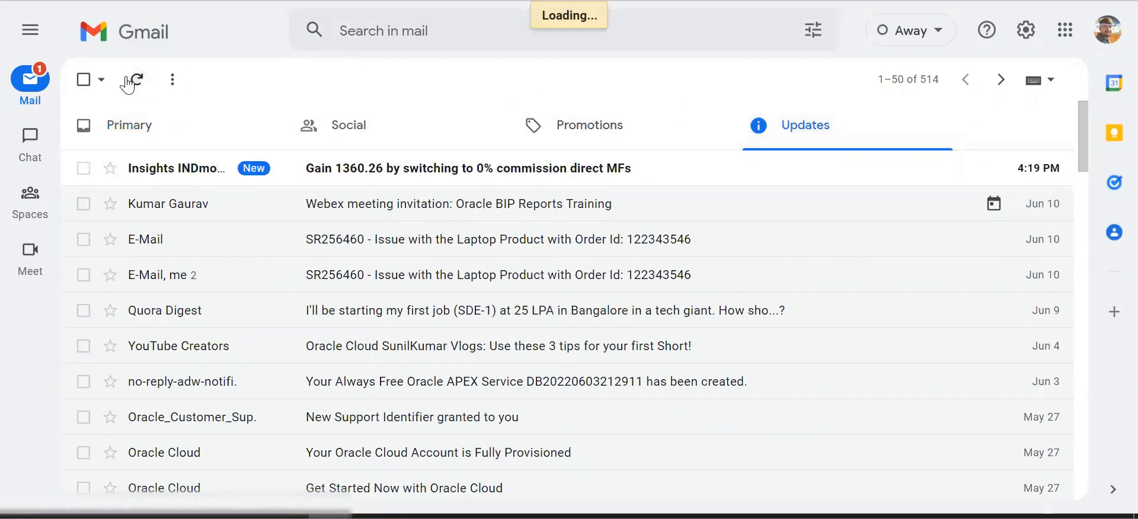
{"action": "left_click", "coordinate": [129, 84]}
{"action": "left_click", "coordinate": [128, 83]}
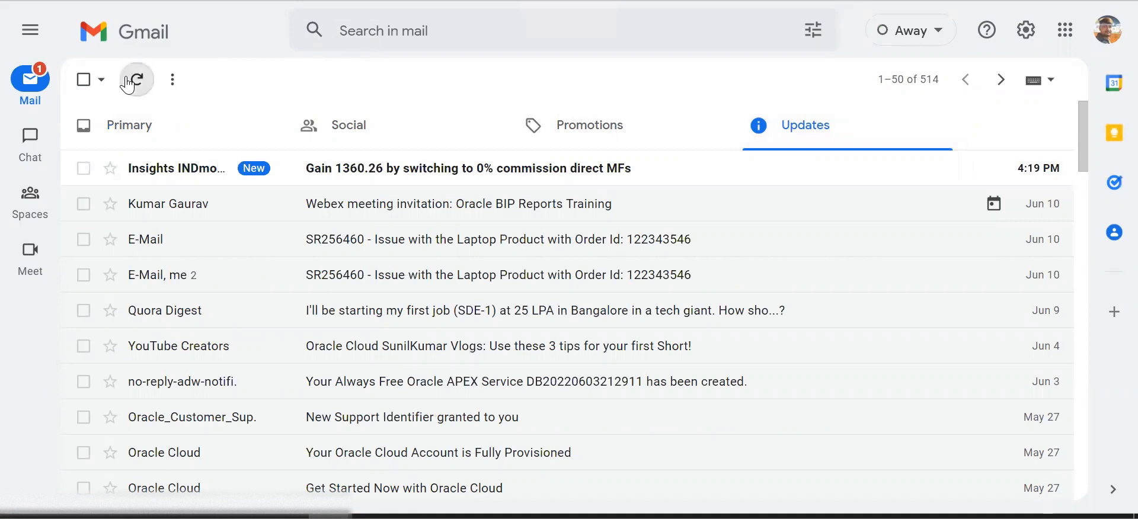
{"action": "left_click", "coordinate": [128, 84]}
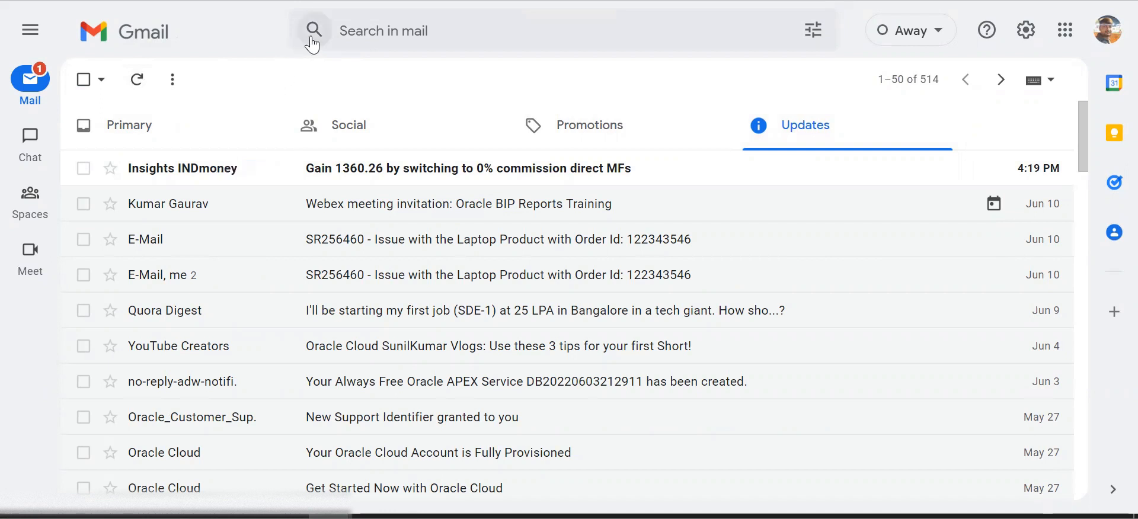
{"action": "left_click", "coordinate": [136, 79]}
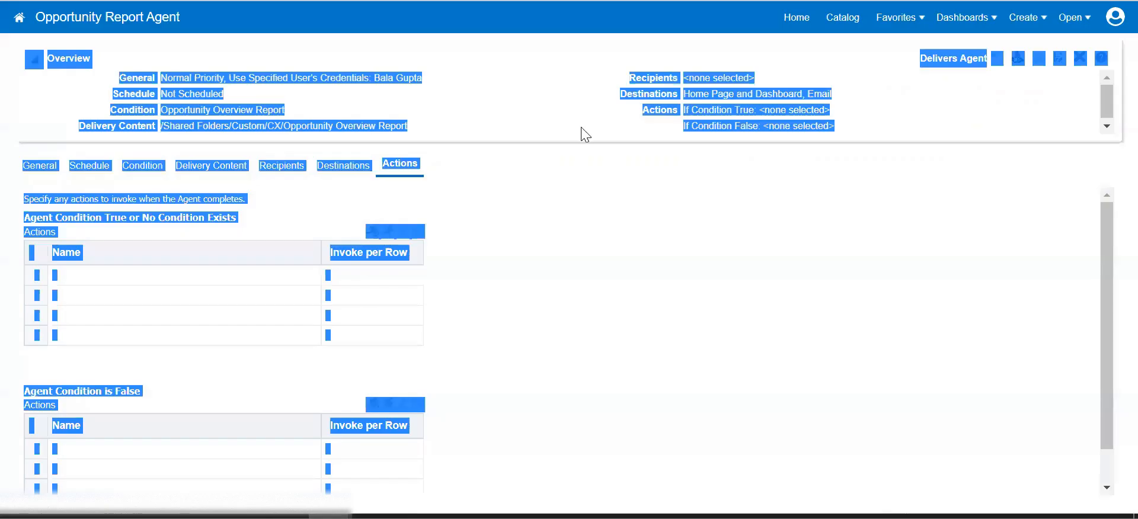
{"action": "left_click", "coordinate": [578, 140]}
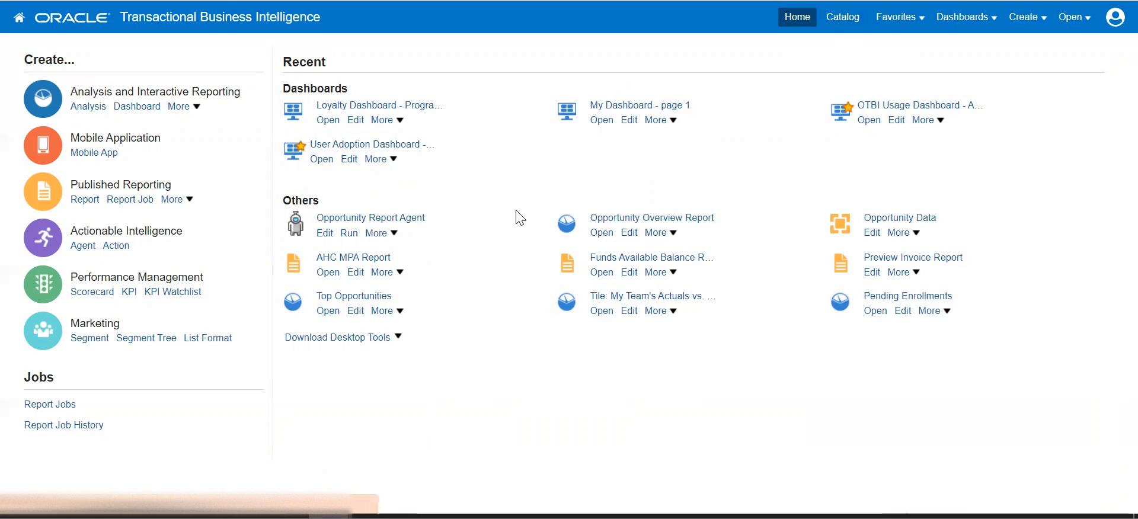
From My Folders, choose Schedule in the More menu of Opportunity Test Report for Demo.
{"action": "scroll", "coordinate": [518, 218], "scroll_direction": "down", "scroll_amount": 3}
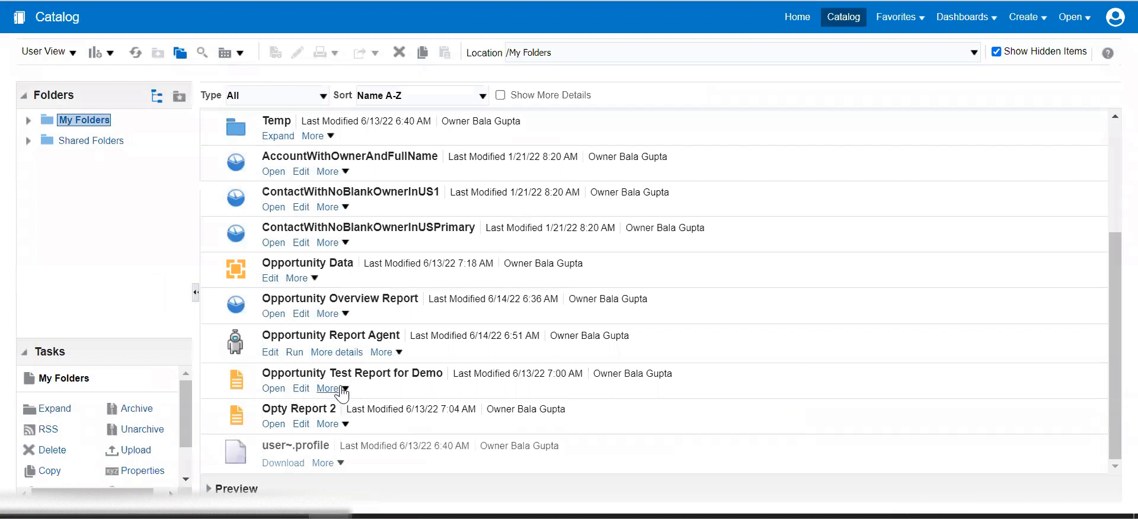
{"action": "left_click", "coordinate": [336, 389]}
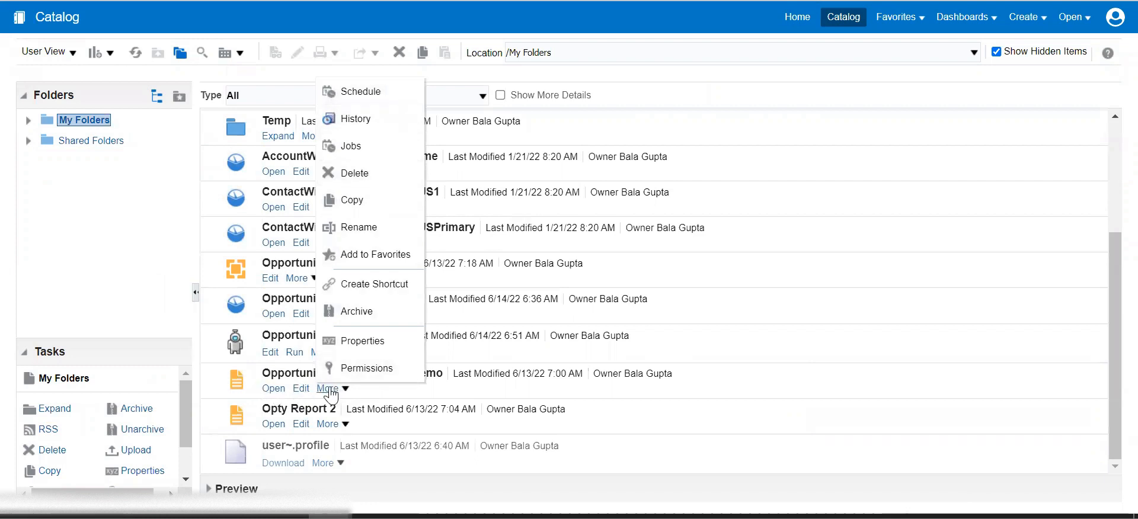
{"action": "left_click", "coordinate": [396, 93]}
{"action": "left_click", "coordinate": [350, 373]}
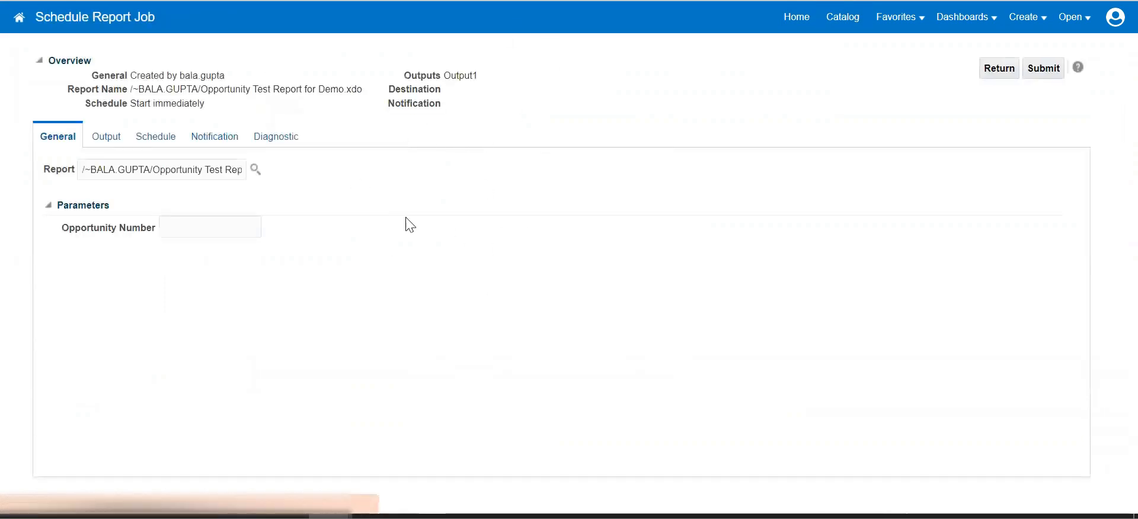
Rename the job output from Output1 to 'Opportunity Report' on the Output tab.
{"action": "left_click", "coordinate": [230, 226]}
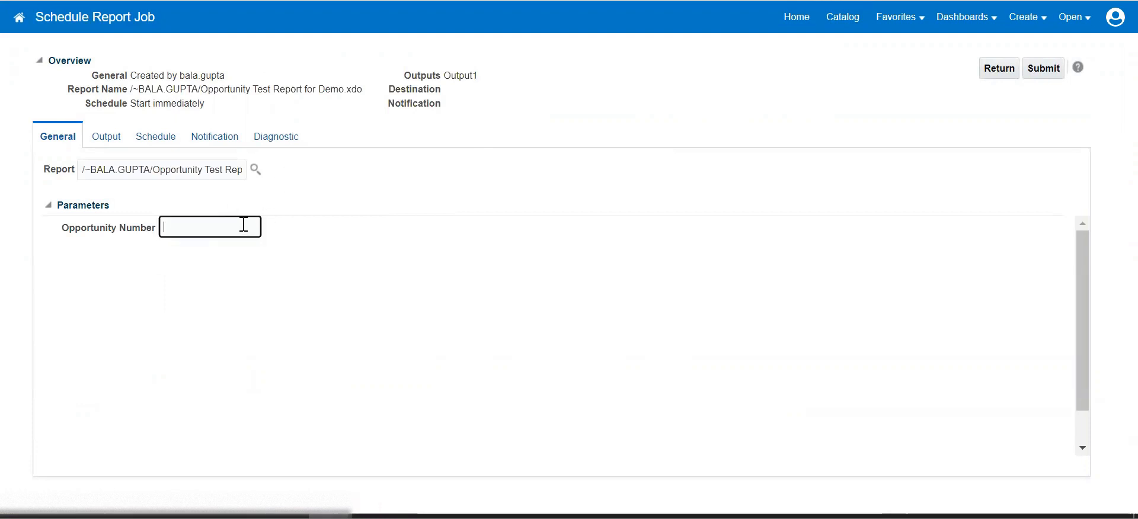
{"action": "left_click", "coordinate": [110, 140]}
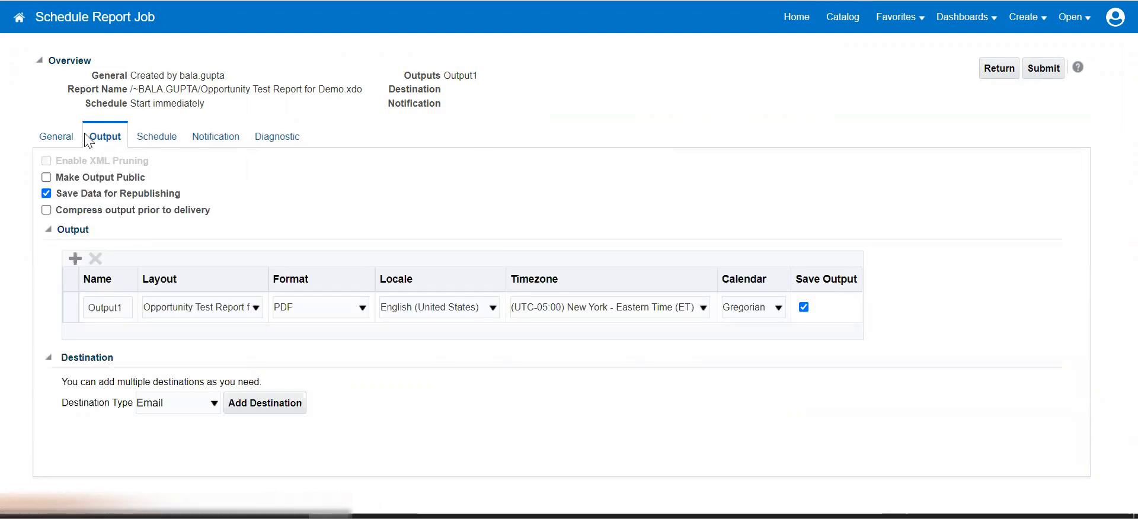
{"action": "left_click", "coordinate": [66, 141]}
{"action": "left_click", "coordinate": [109, 141]}
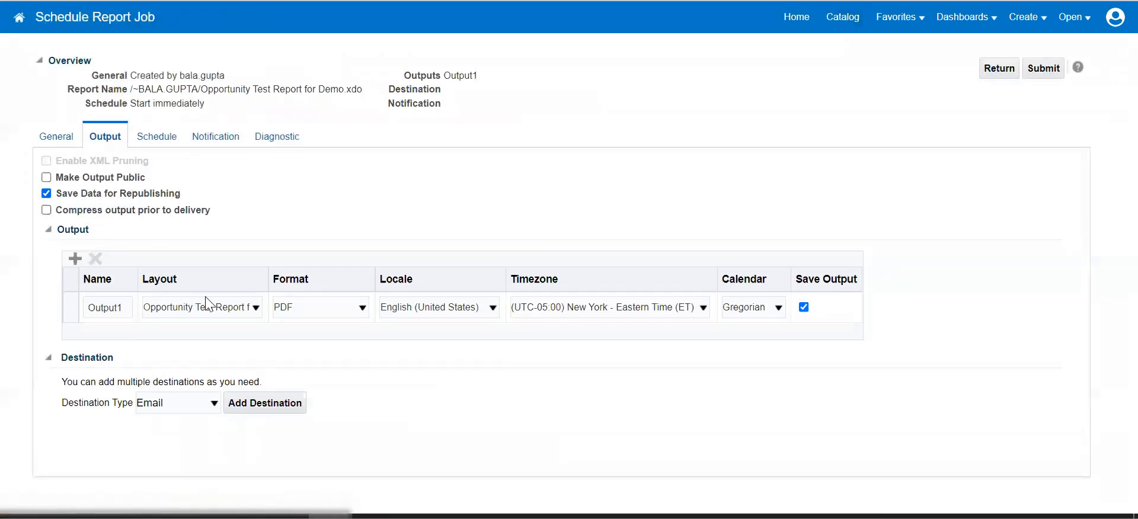
{"action": "double_click", "coordinate": [104, 306]}
{"action": "type", "text": "Opportun"}
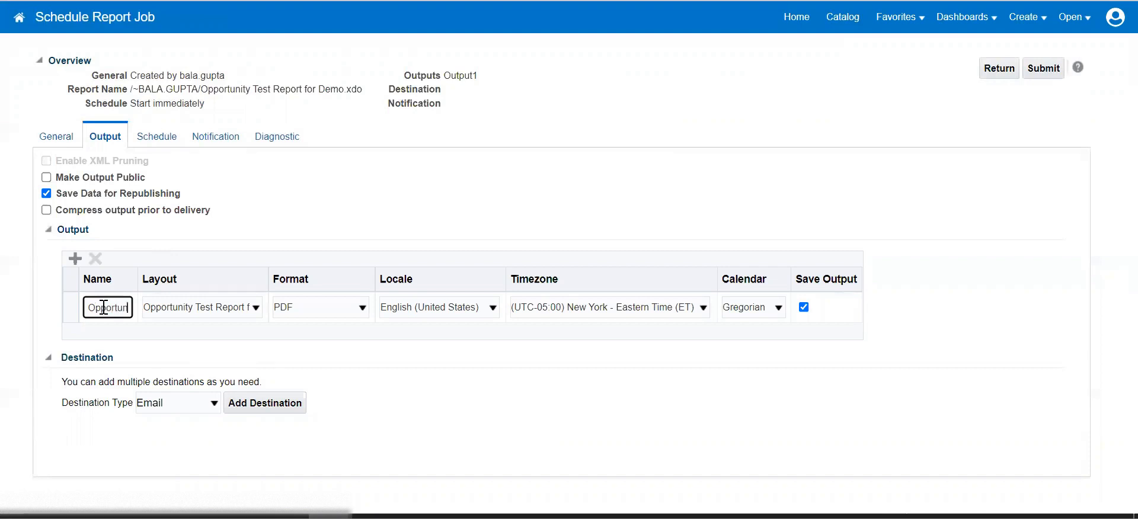
{"action": "type", "text": "ity Report"}
{"action": "left_click", "coordinate": [194, 349]}
Leave the layout unchanged and keep PDF as the output format.
{"action": "left_click", "coordinate": [211, 304]}
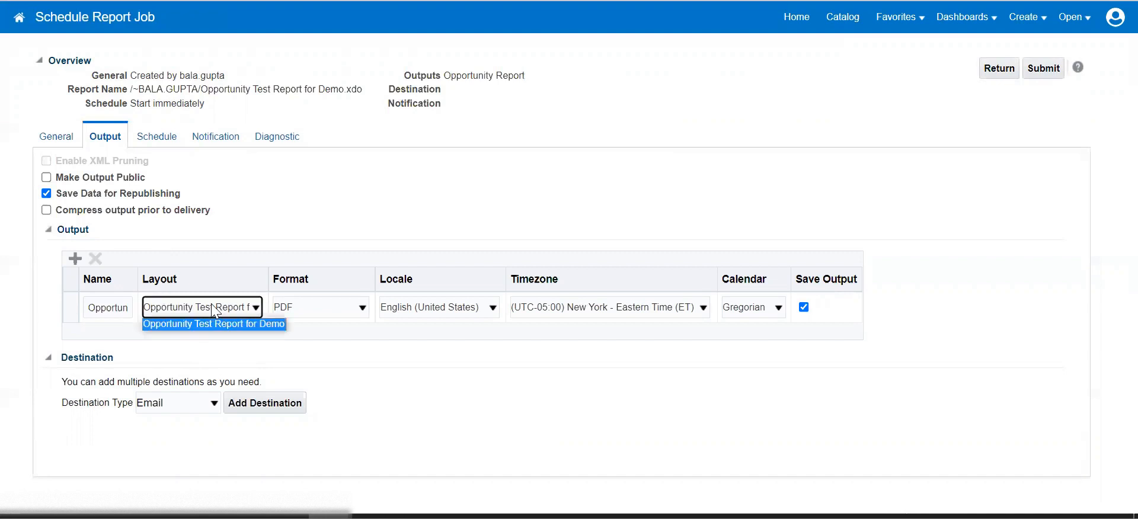
{"action": "left_click", "coordinate": [327, 202]}
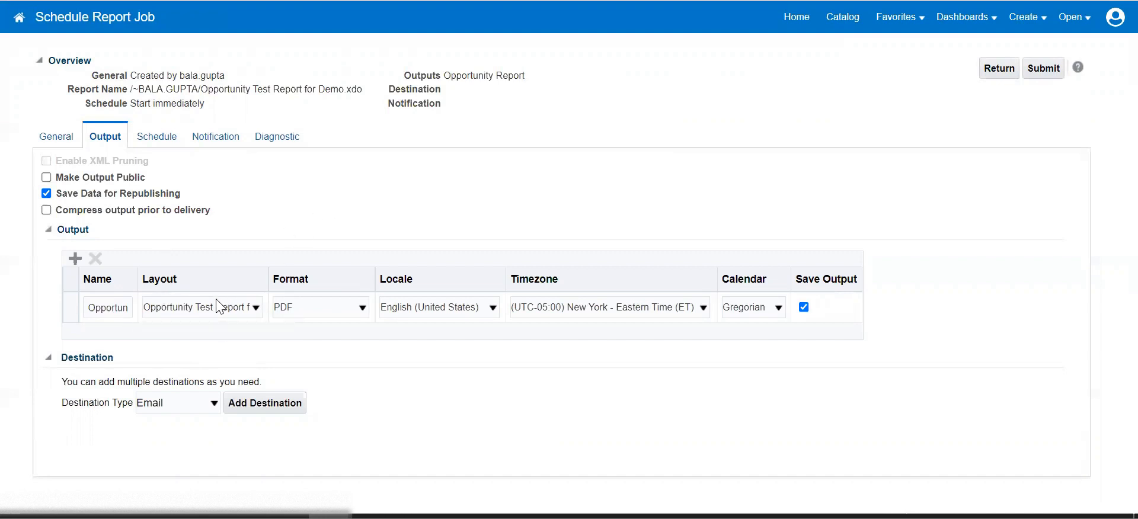
{"action": "left_click", "coordinate": [215, 299]}
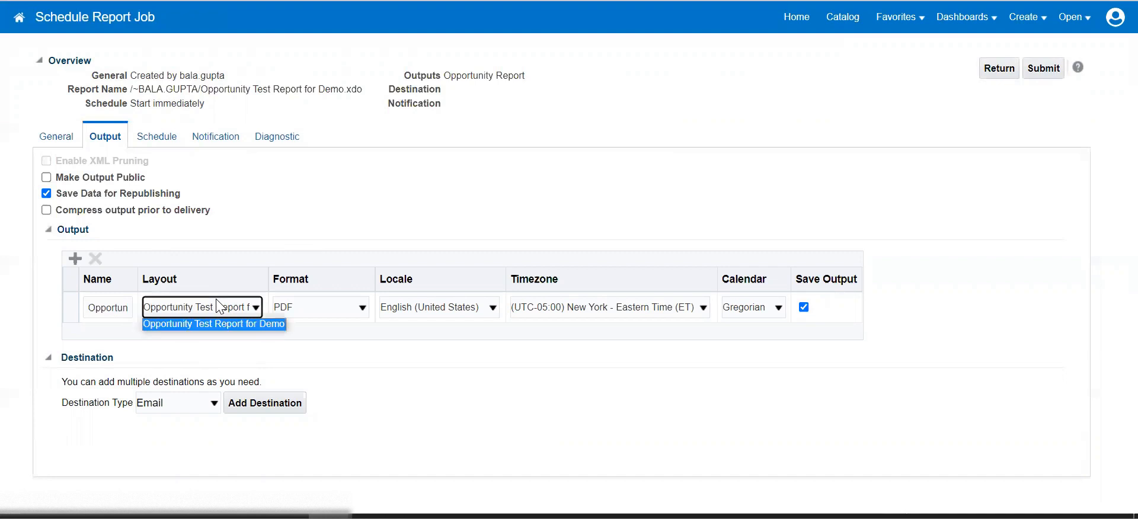
{"action": "left_click", "coordinate": [218, 348]}
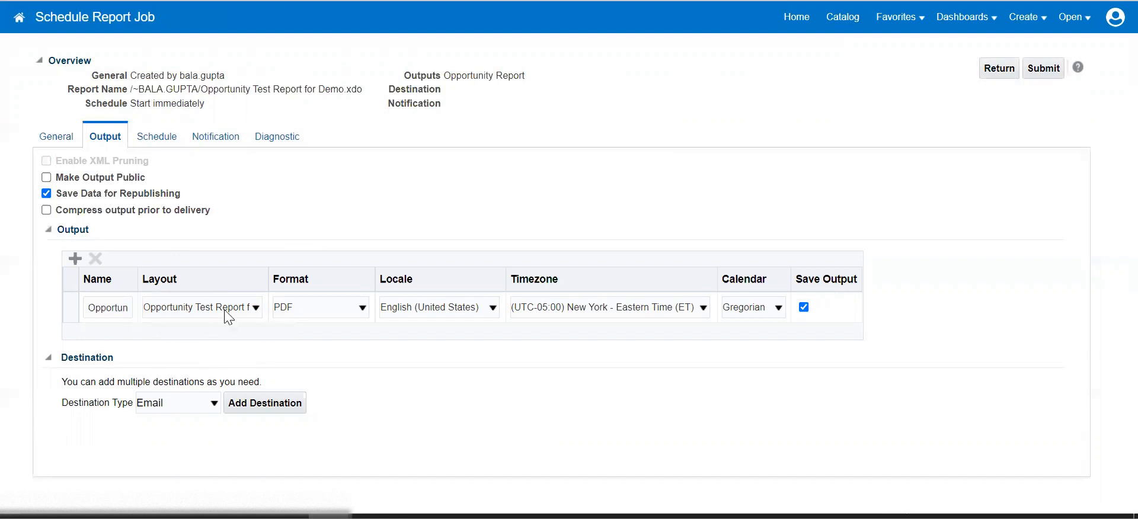
{"action": "left_click", "coordinate": [318, 306]}
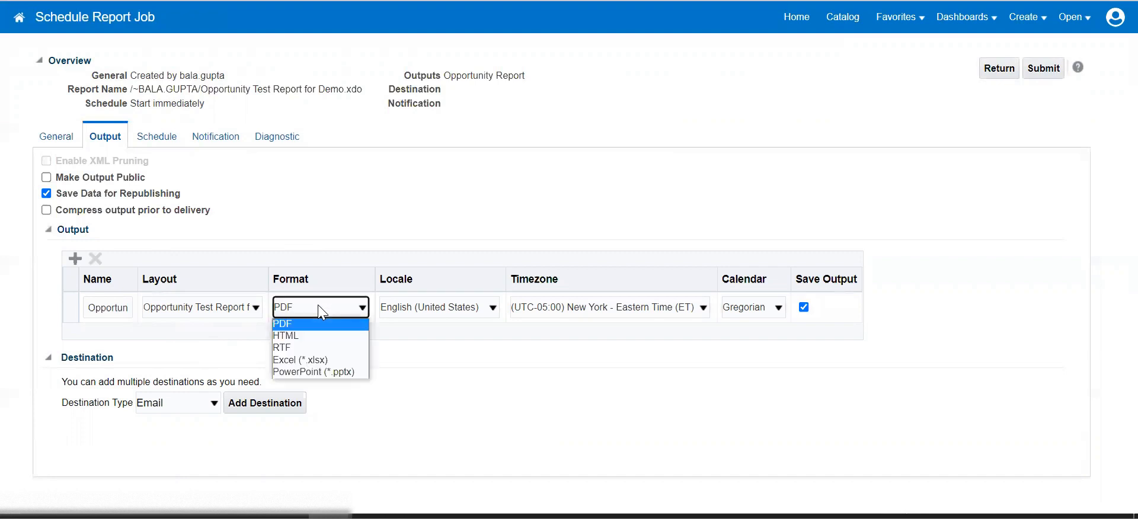
{"action": "left_click", "coordinate": [318, 306]}
{"action": "left_click", "coordinate": [345, 308]}
{"action": "left_click", "coordinate": [432, 350]}
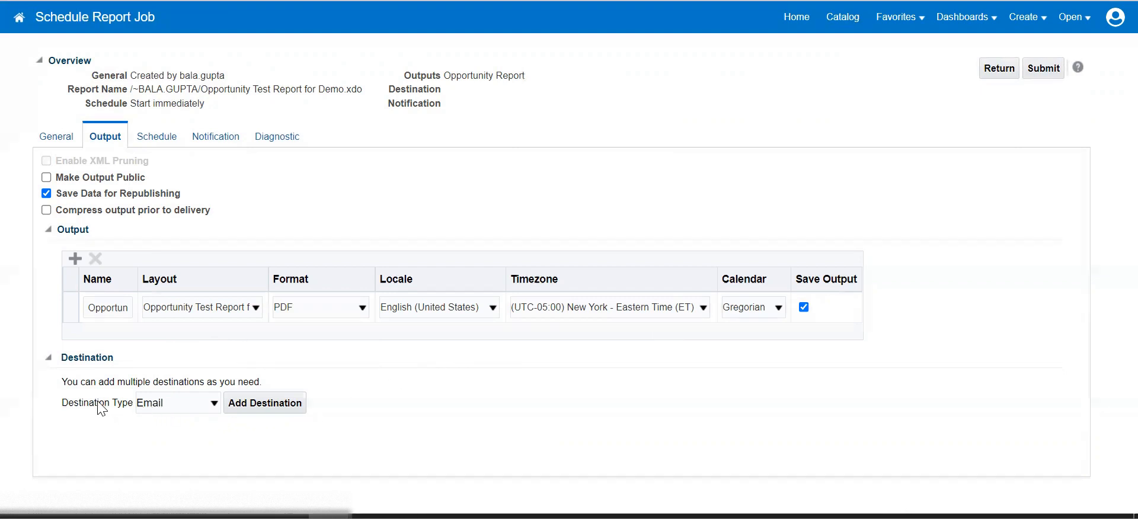
Add a delivery destination of type Email.
{"action": "left_click", "coordinate": [199, 402]}
{"action": "left_click", "coordinate": [436, 371]}
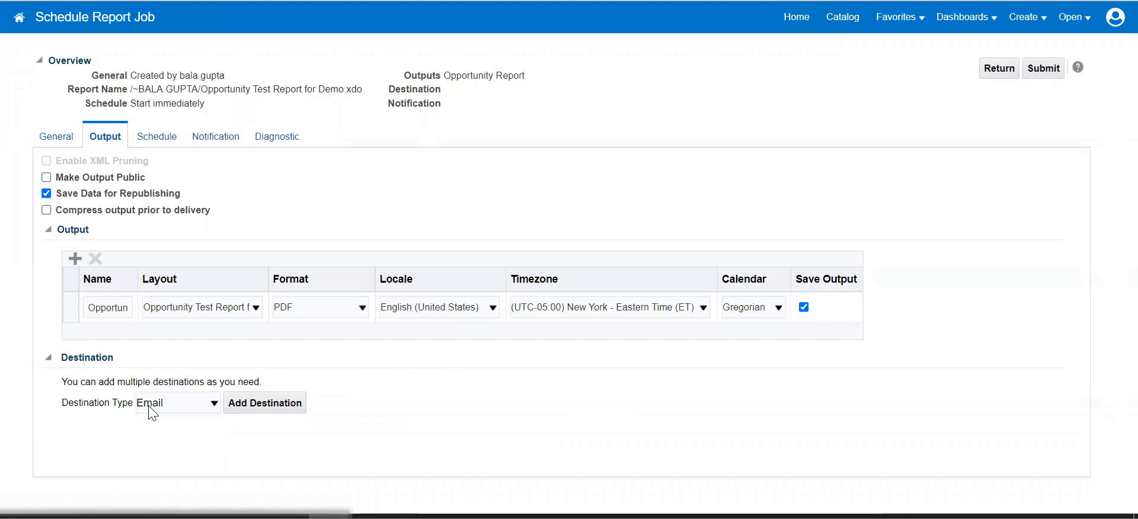
{"action": "left_click", "coordinate": [187, 407]}
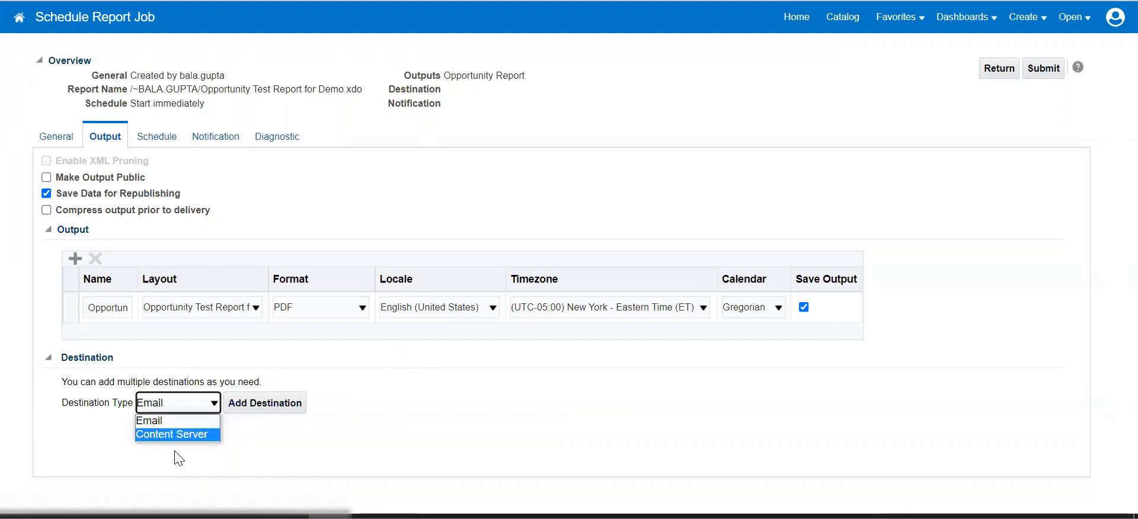
{"action": "left_click", "coordinate": [395, 409]}
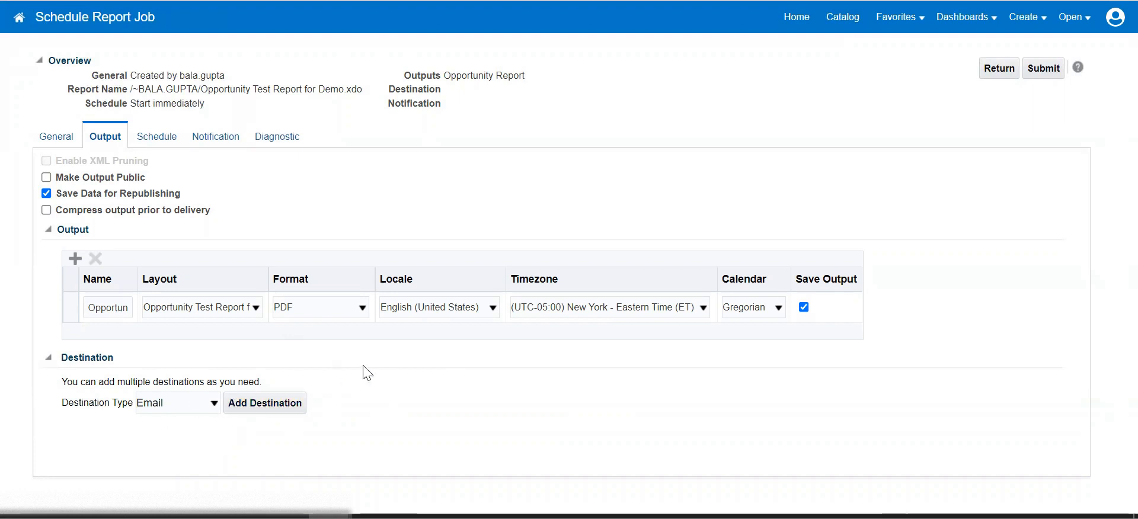
{"action": "left_click", "coordinate": [265, 404]}
Fill the Email destination's To, Cc, Reply to and Subject with the saved address, leaving the message blank.
{"action": "scroll", "coordinate": [391, 391], "scroll_direction": "down", "scroll_amount": 2}
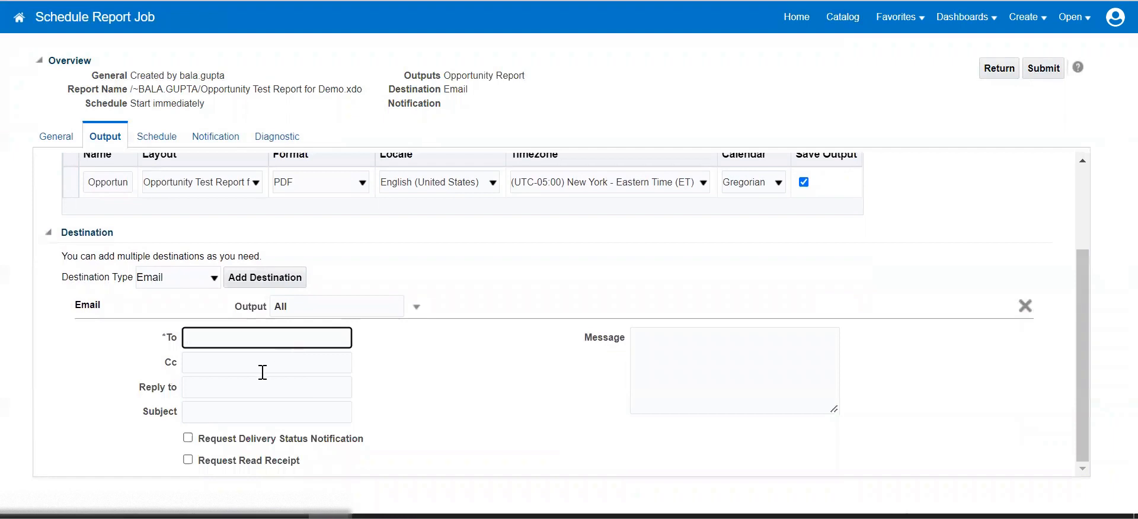
{"action": "left_click", "coordinate": [249, 414]}
{"action": "left_click", "coordinate": [673, 382]}
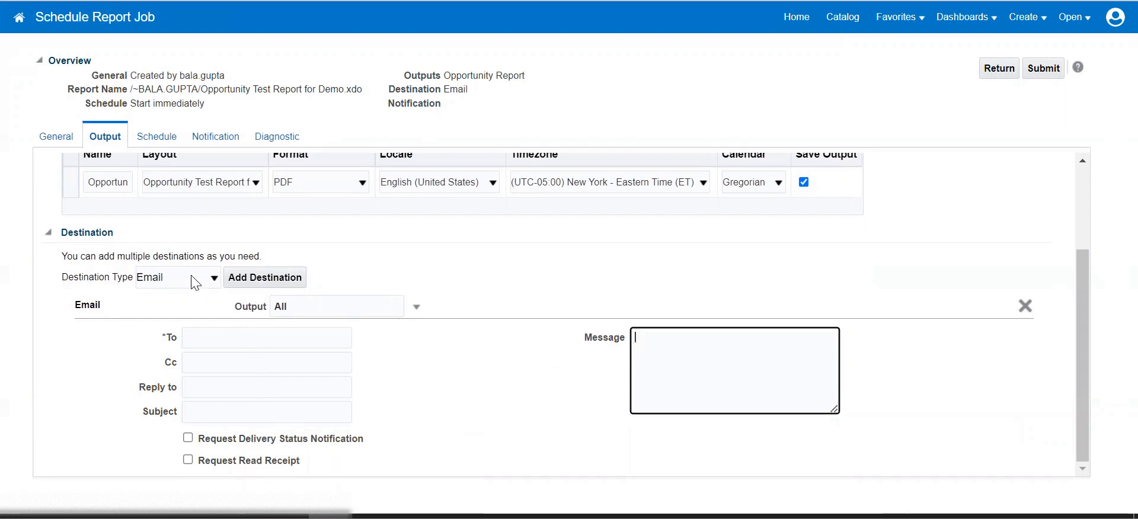
{"action": "left_click", "coordinate": [230, 336]}
{"action": "left_click", "coordinate": [360, 370]}
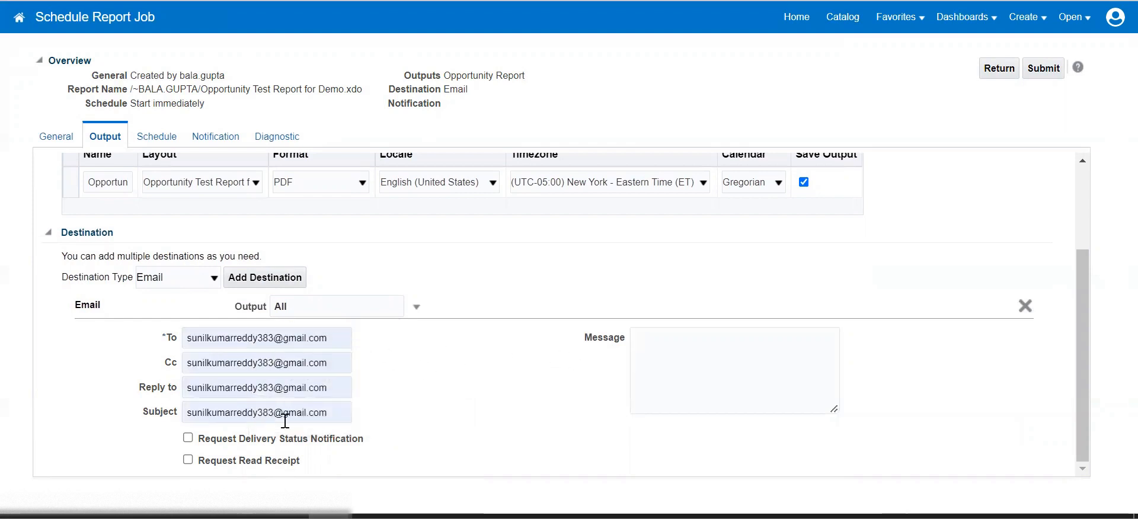
{"action": "left_click", "coordinate": [690, 362]}
{"action": "left_click", "coordinate": [401, 418]}
Add a Content Server destination to the job.
{"action": "left_click", "coordinate": [187, 276]}
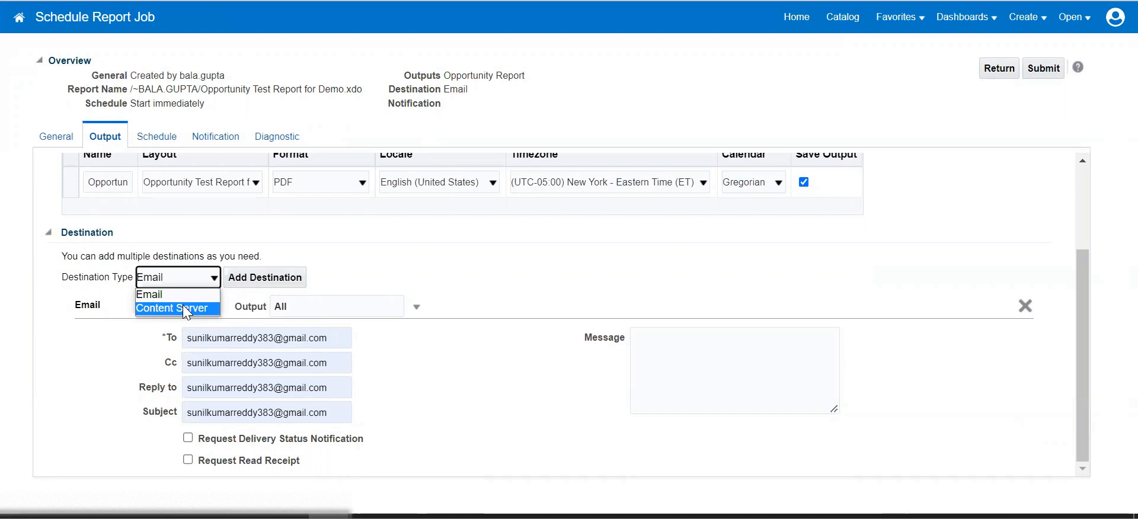
{"action": "left_click", "coordinate": [183, 304]}
{"action": "left_click", "coordinate": [266, 276]}
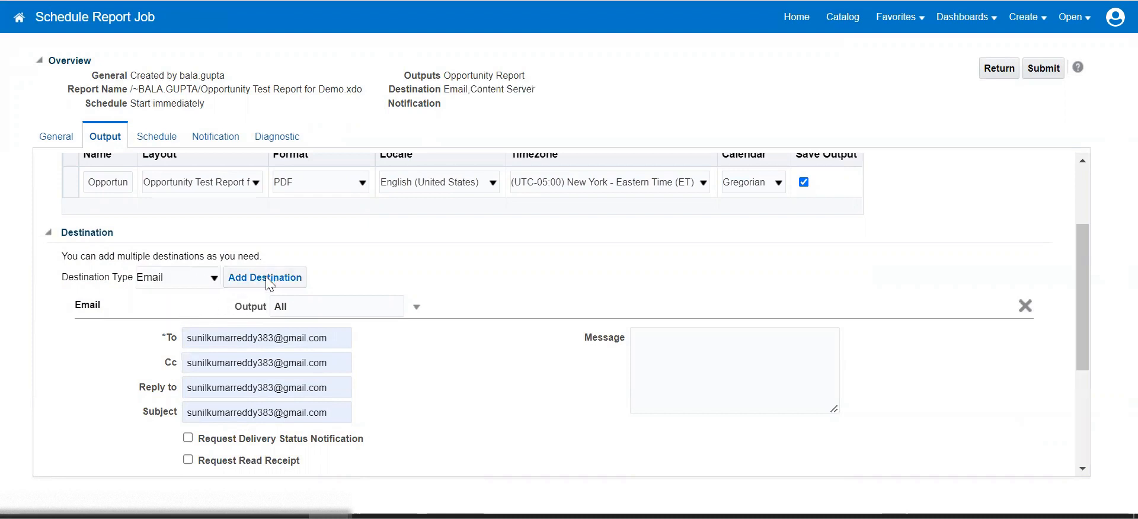
{"action": "left_click", "coordinate": [176, 278]}
{"action": "left_click", "coordinate": [177, 306]}
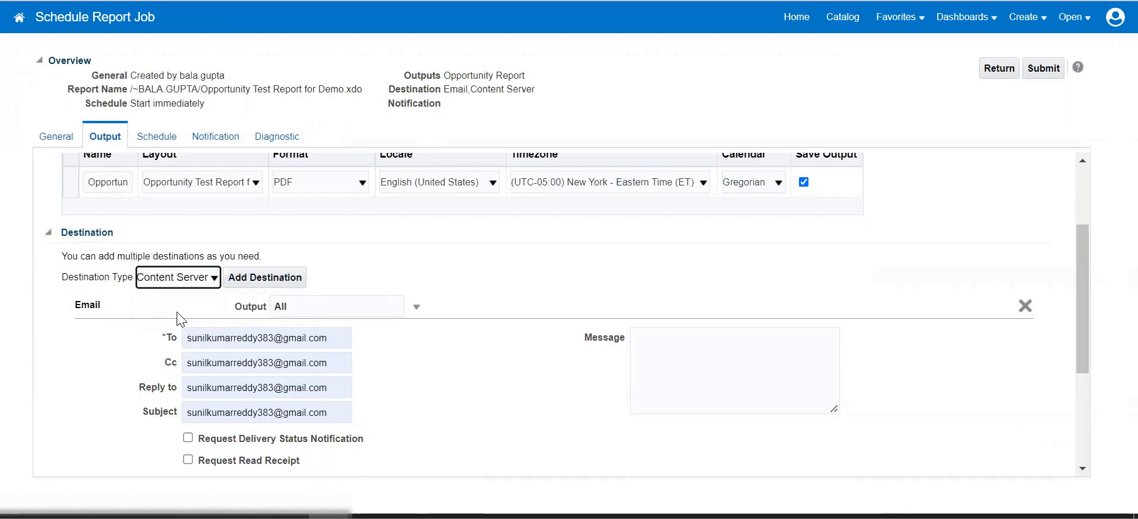
Remove the Email destination and the duplicate Content Server destination.
{"action": "left_click", "coordinate": [245, 283]}
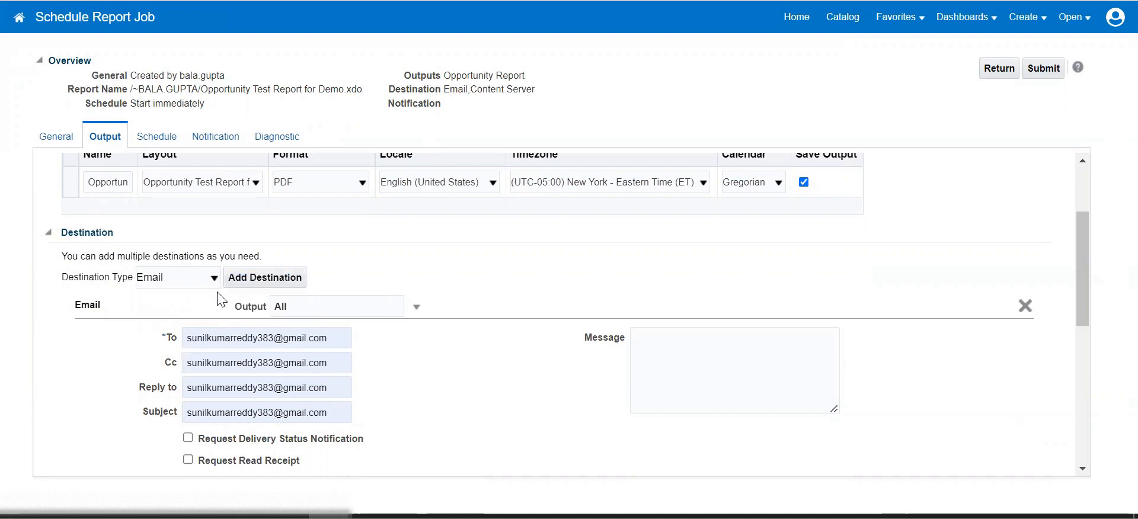
{"action": "left_click", "coordinate": [1025, 307]}
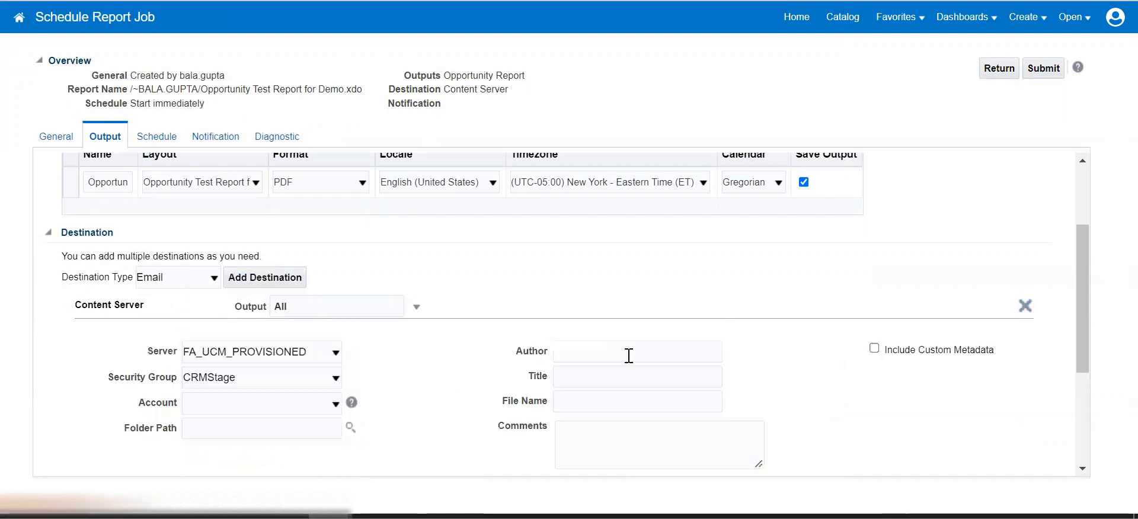
{"action": "scroll", "coordinate": [398, 377], "scroll_direction": "down", "scroll_amount": 2}
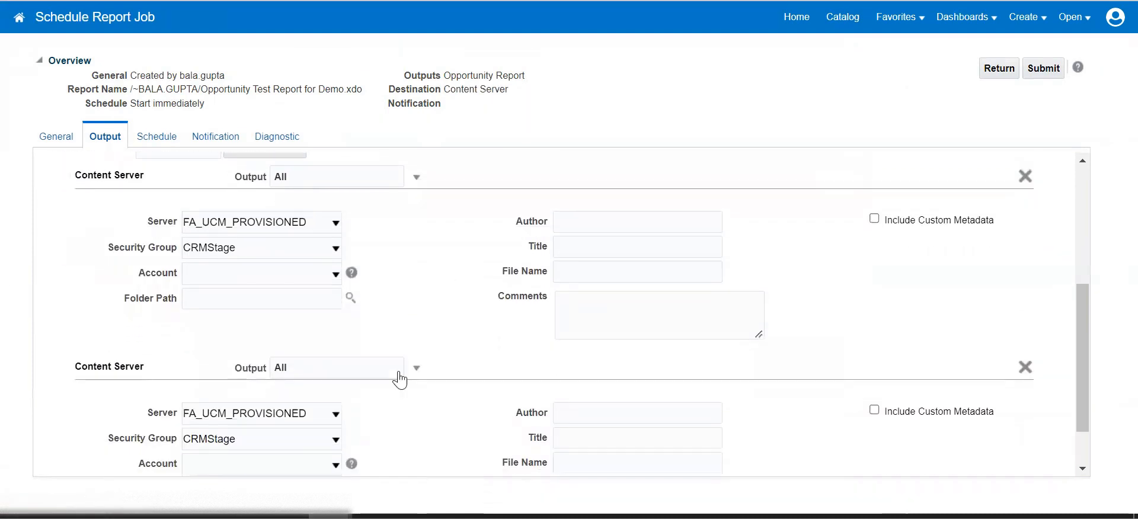
{"action": "scroll", "coordinate": [413, 314], "scroll_direction": "down", "scroll_amount": 1}
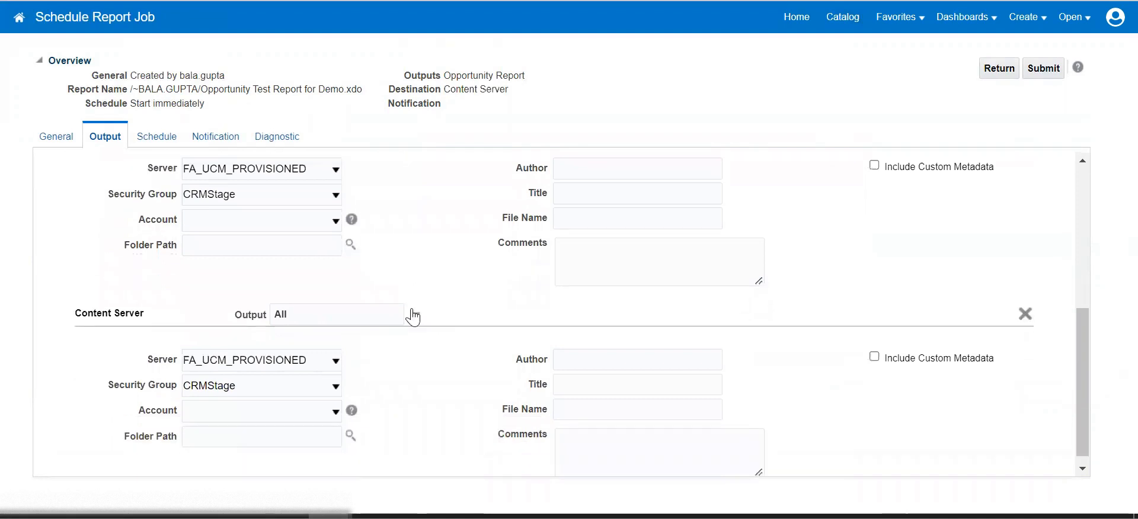
{"action": "left_click", "coordinate": [1024, 314]}
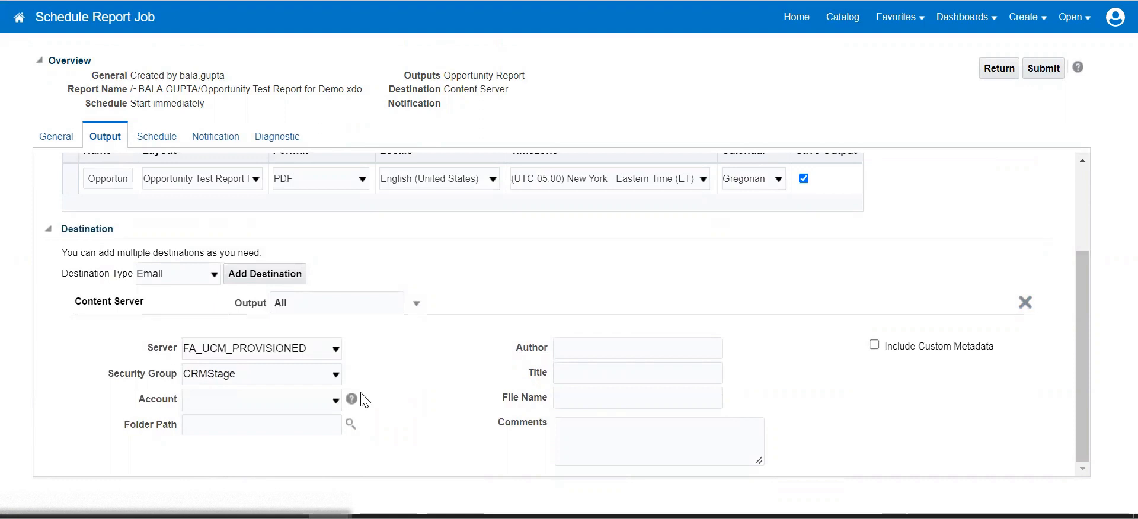
Set the Content Server to FA_UCM_PROVISIONED with security group CRMStage and no account.
{"action": "left_click", "coordinate": [332, 351]}
{"action": "left_click", "coordinate": [347, 370]}
{"action": "left_click", "coordinate": [323, 375]}
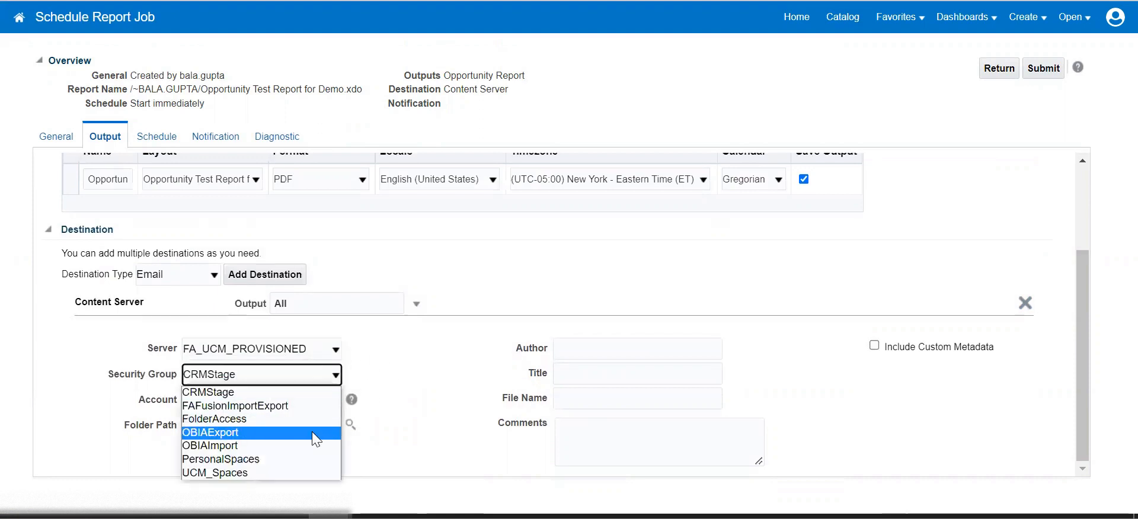
{"action": "left_click", "coordinate": [429, 399]}
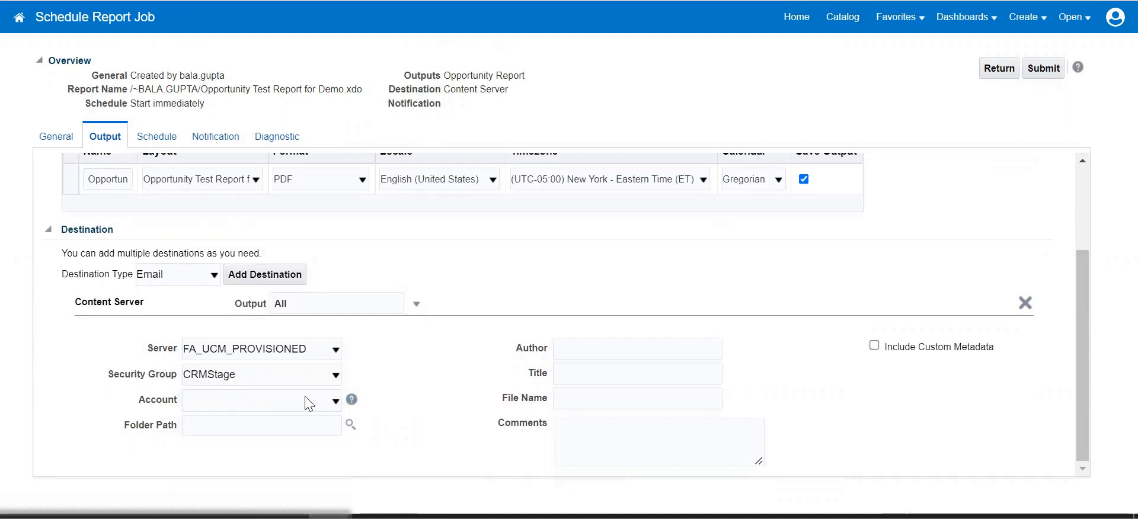
{"action": "left_click", "coordinate": [335, 401]}
{"action": "left_click", "coordinate": [423, 377]}
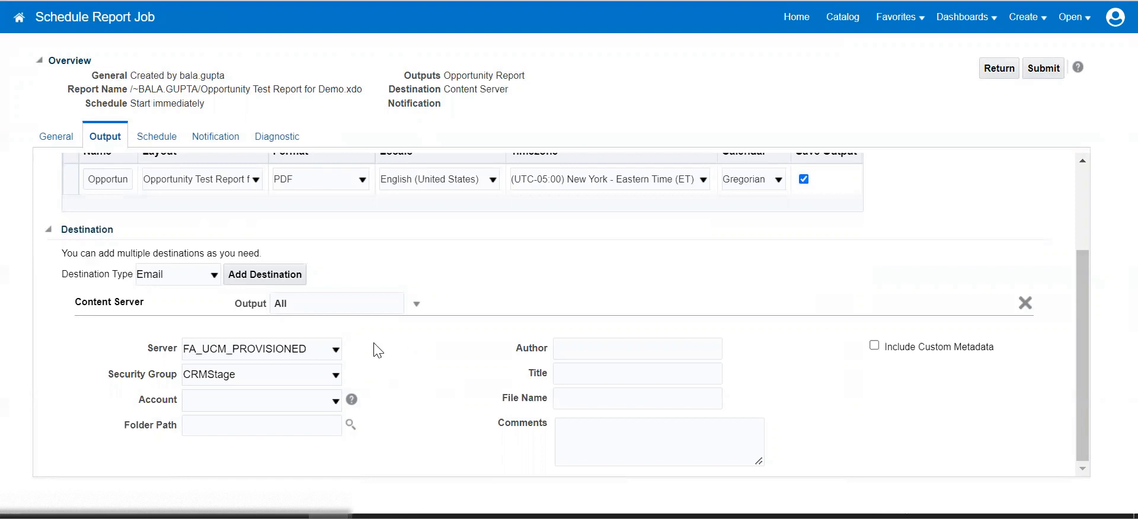
Recheck the server, CRMStage group and empty account, then browse for the destination folder.
{"action": "left_click", "coordinate": [221, 350]}
{"action": "left_click", "coordinate": [431, 353]}
{"action": "left_click", "coordinate": [302, 398]}
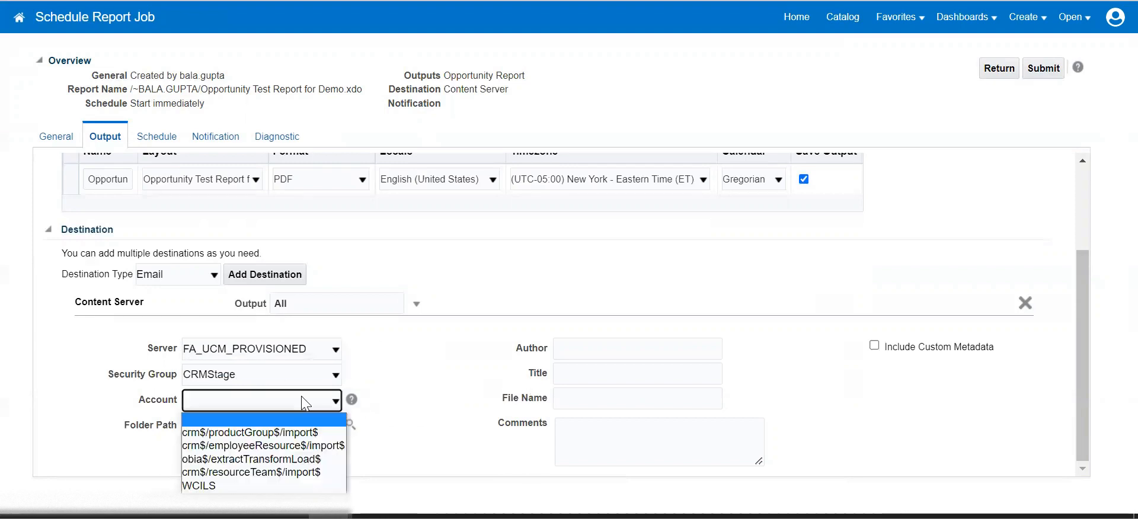
{"action": "left_click", "coordinate": [448, 349]}
{"action": "left_click", "coordinate": [329, 371]}
{"action": "left_click", "coordinate": [461, 328]}
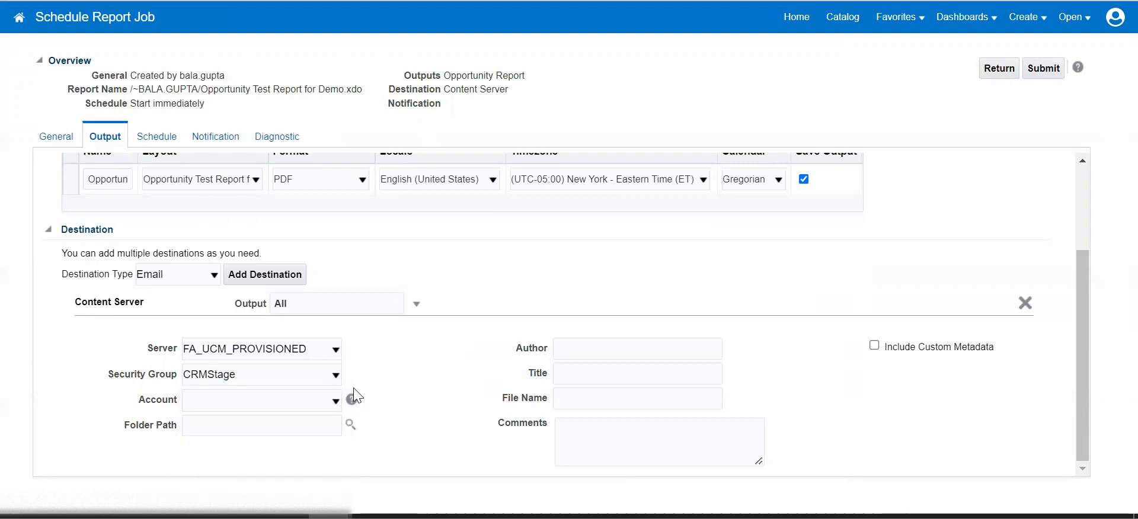
{"action": "left_click", "coordinate": [318, 401]}
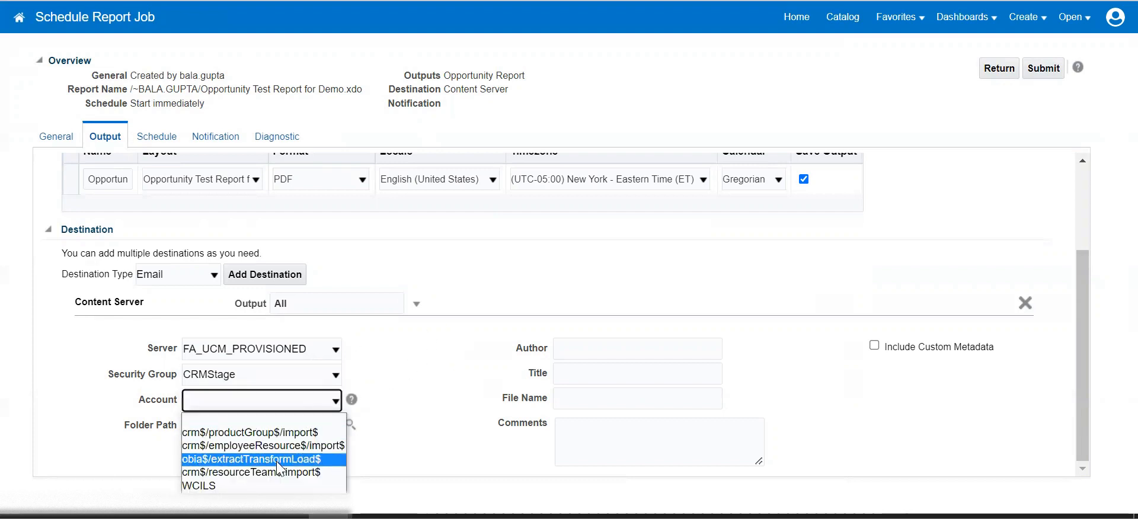
{"action": "left_click", "coordinate": [448, 388]}
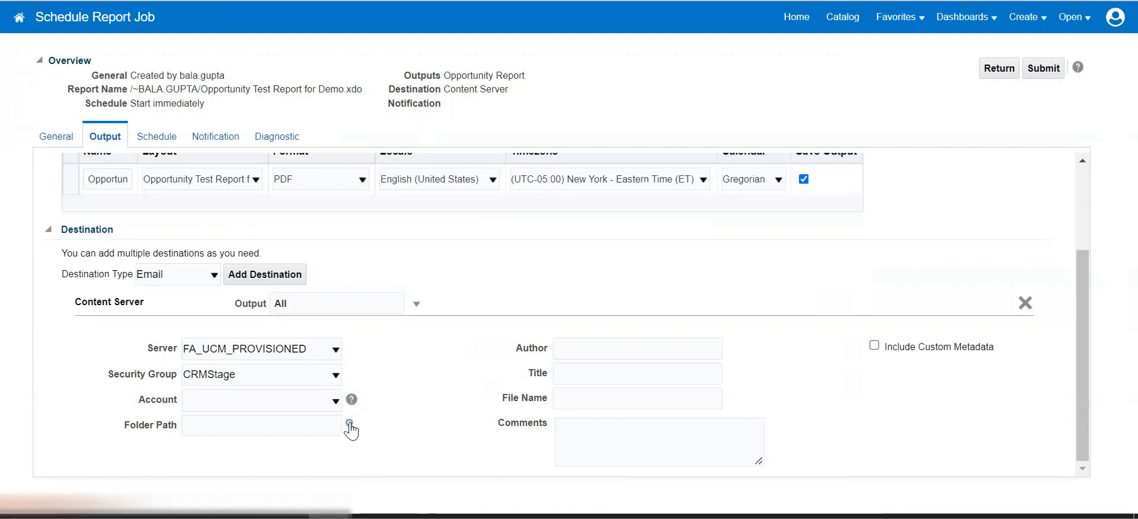
{"action": "left_click", "coordinate": [349, 424]}
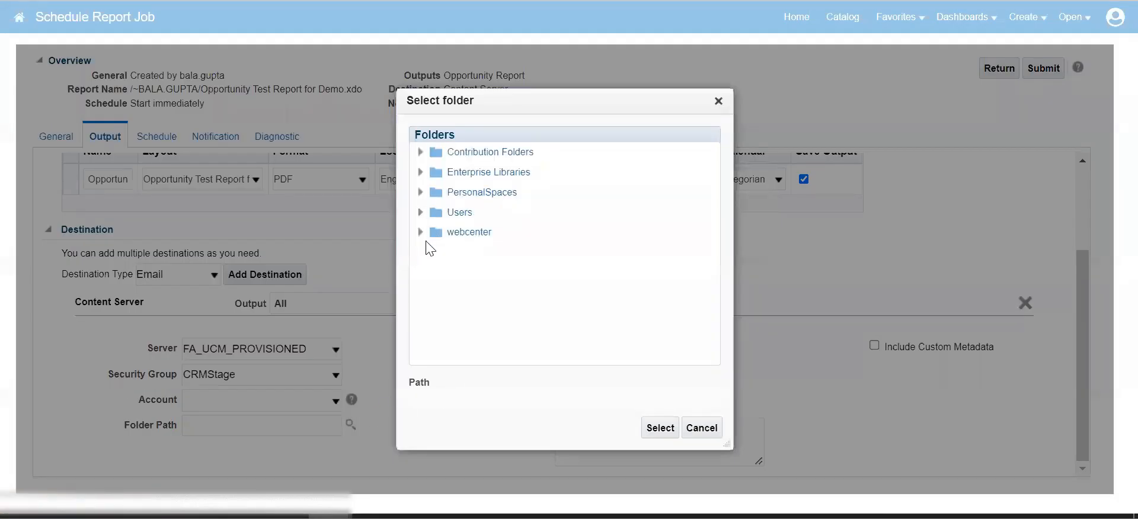
Pick CRM under Contribution Folders as the Content Server folder path.
{"action": "left_click", "coordinate": [420, 152]}
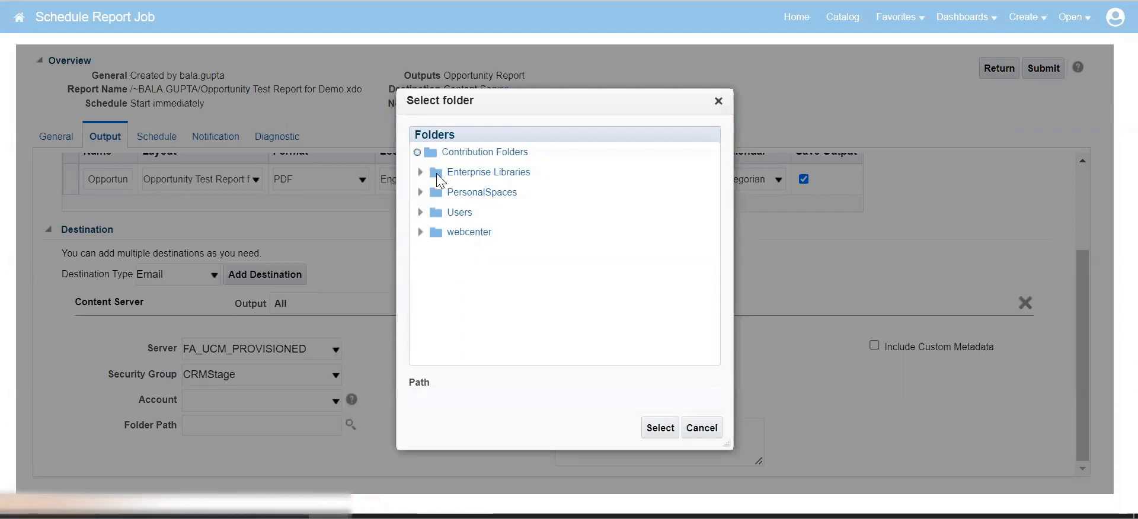
{"action": "left_click", "coordinate": [419, 231]}
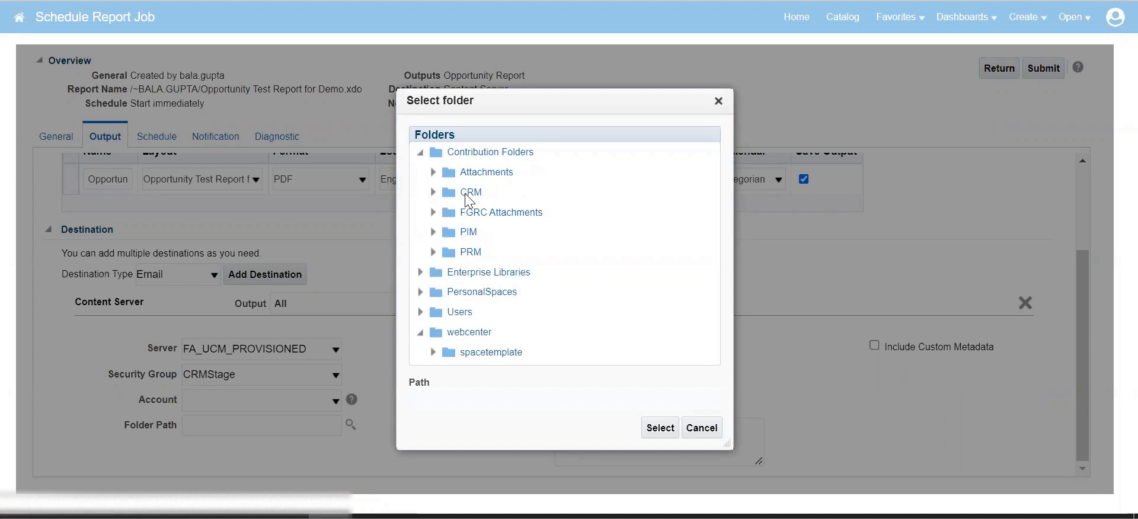
{"action": "left_click", "coordinate": [465, 193]}
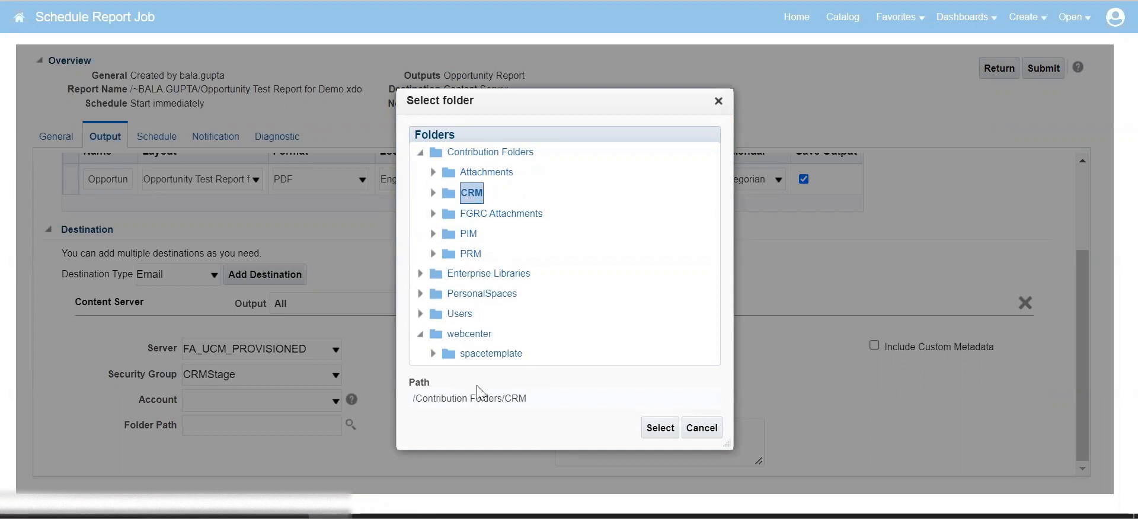
{"action": "left_click", "coordinate": [661, 433]}
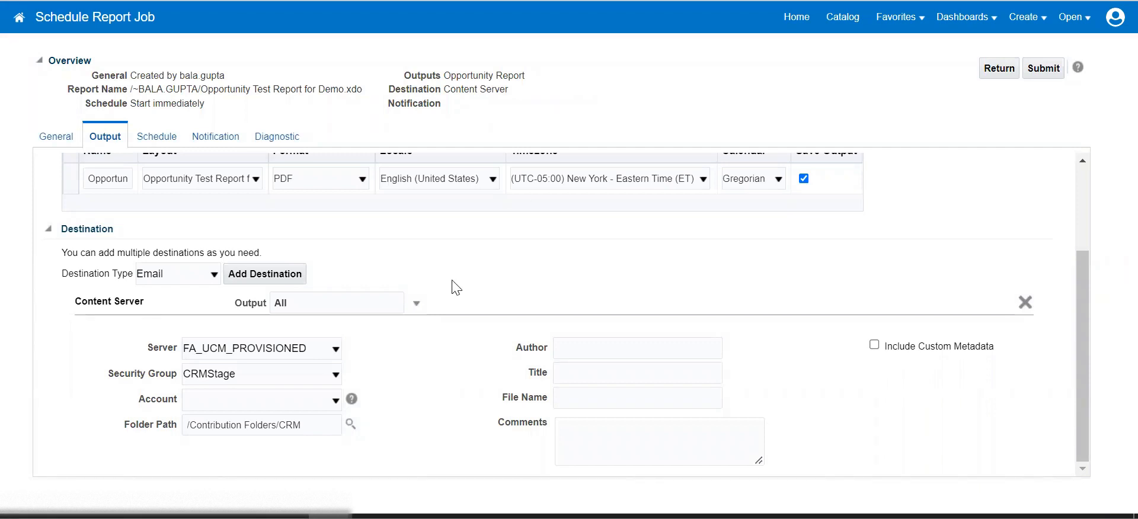
Enter gggg-fa-us6.oraclecloud.com/cs in the destination Comments and open a new browser tab.
{"action": "left_click", "coordinate": [578, 435]}
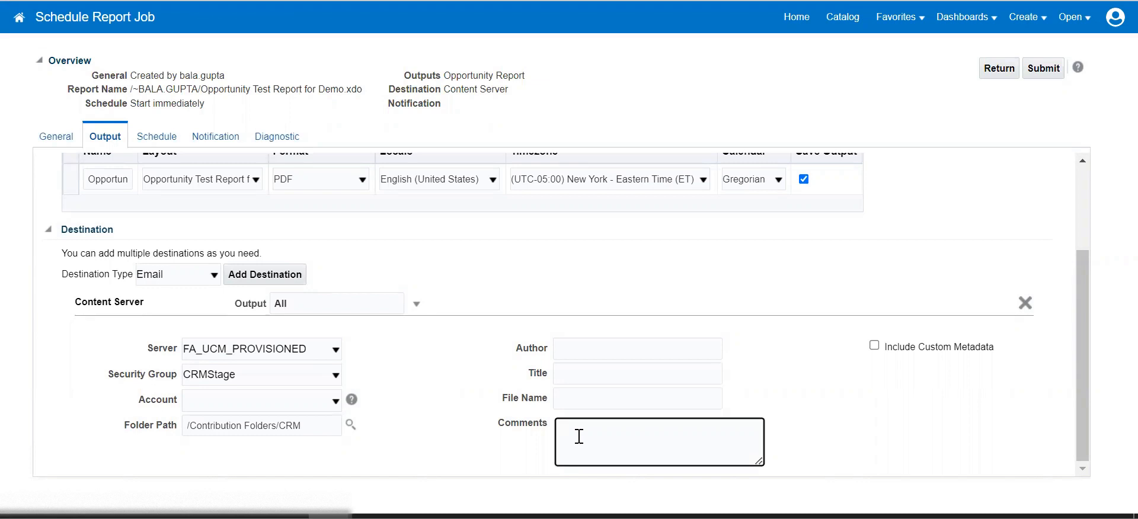
{"action": "type", "text": "gggg"}
{"action": "type", "text": "-fa"}
{"action": "type", "text": "-use"}
{"action": "type", "text": "6"}
{"action": "type", "text": ".oracle"}
{"action": "type", "text": "clo"}
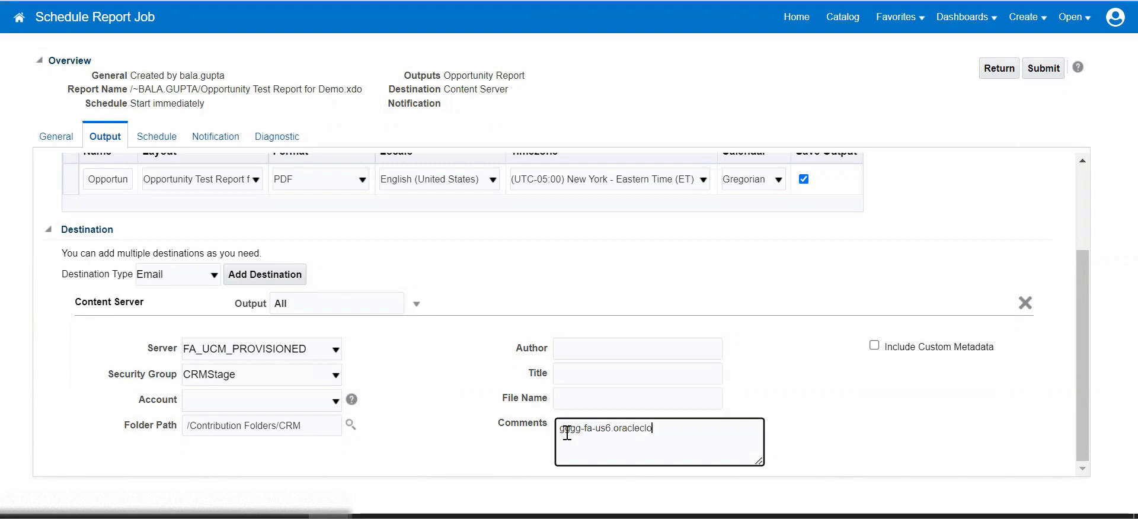
{"action": "type", "text": "ud.com"}
{"action": "type", "text": "/cs"}
{"action": "right_click", "coordinate": [613, 431]}
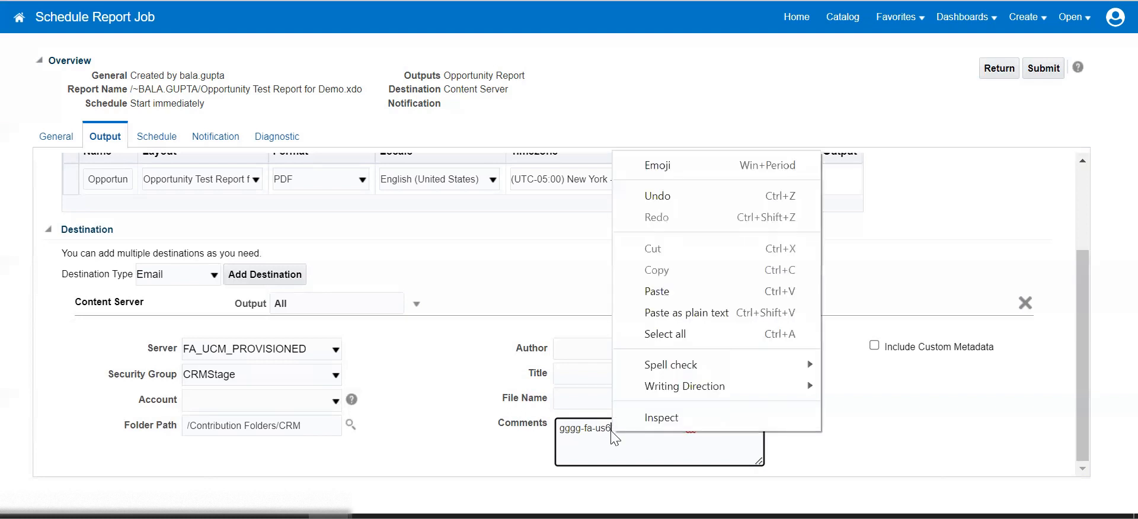
{"action": "left_click", "coordinate": [409, 414]}
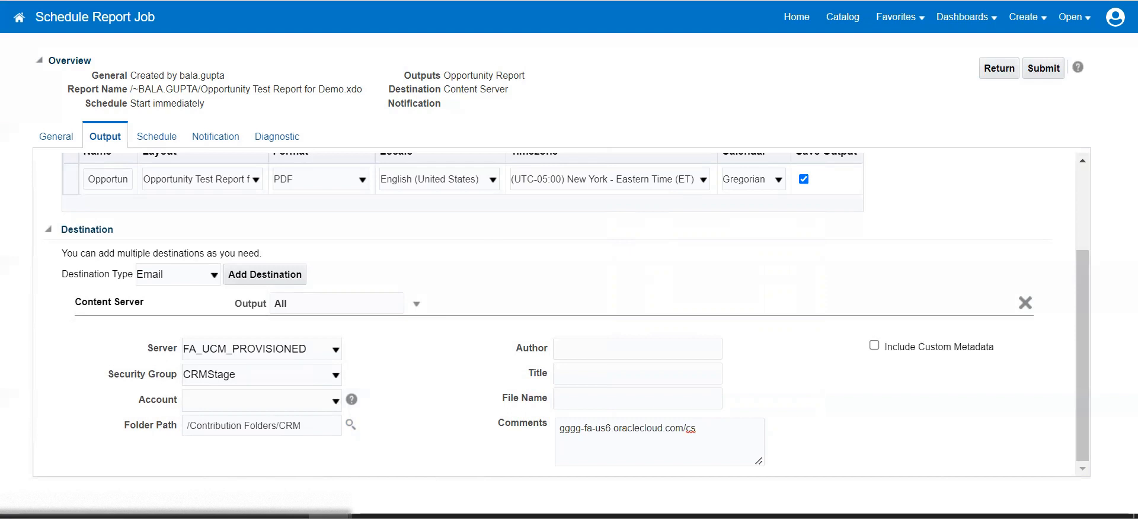
{"action": "key", "text": "ctrl+t"}
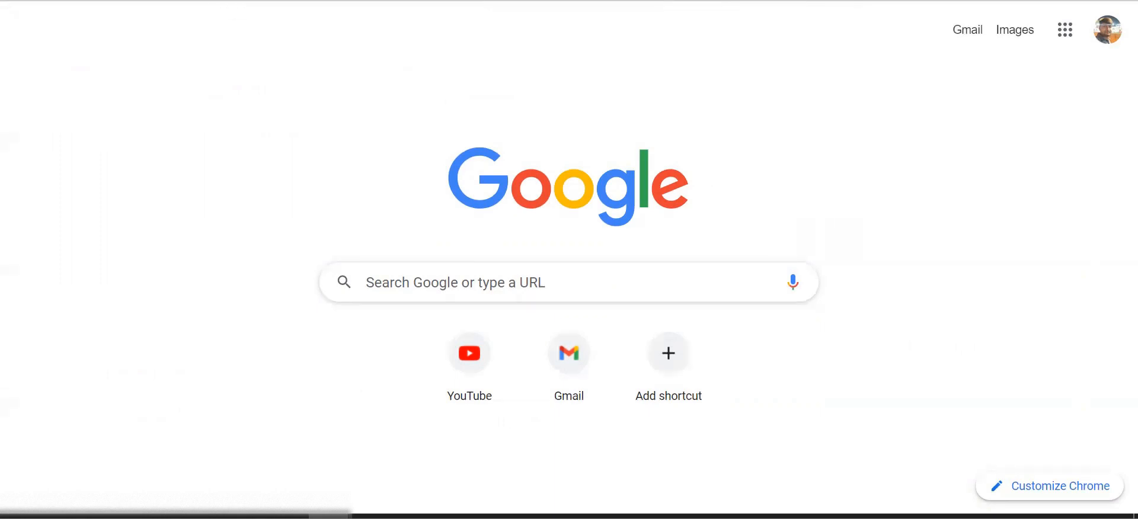
{"action": "key", "text": "ctrl+Tab"}
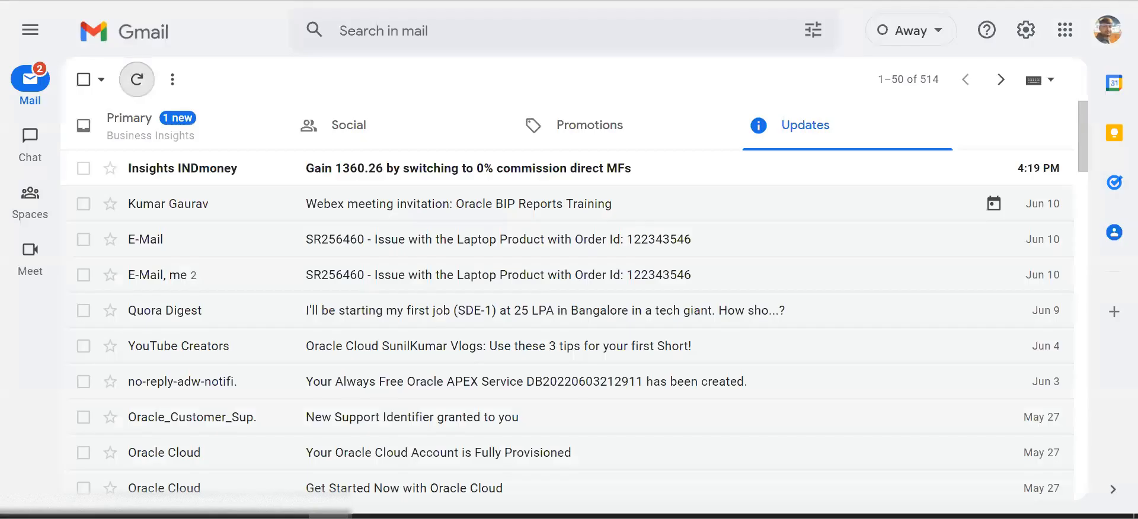
{"action": "key", "text": "ctrl+Tab"}
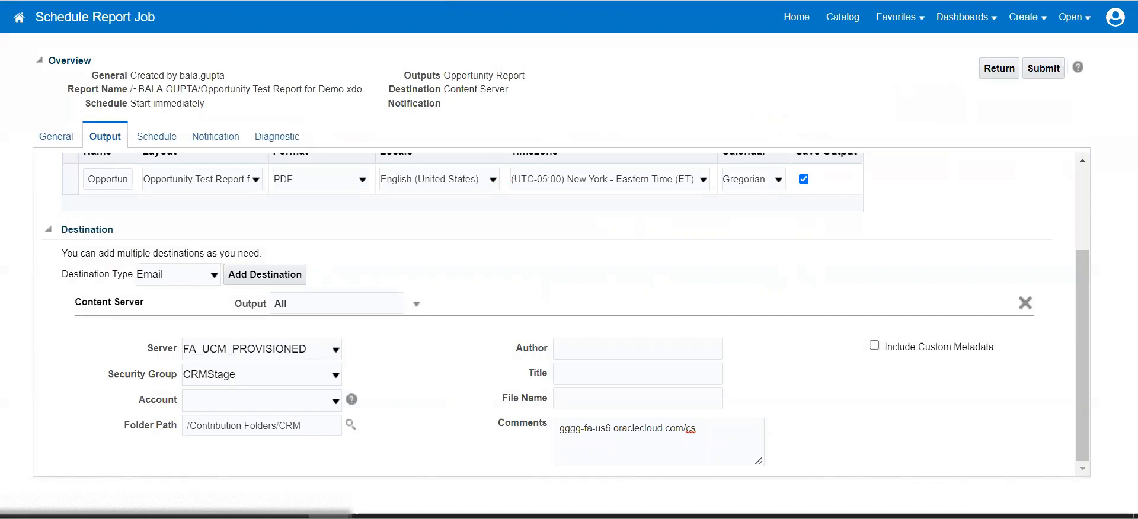
{"action": "key", "text": "ctrl+Tab"}
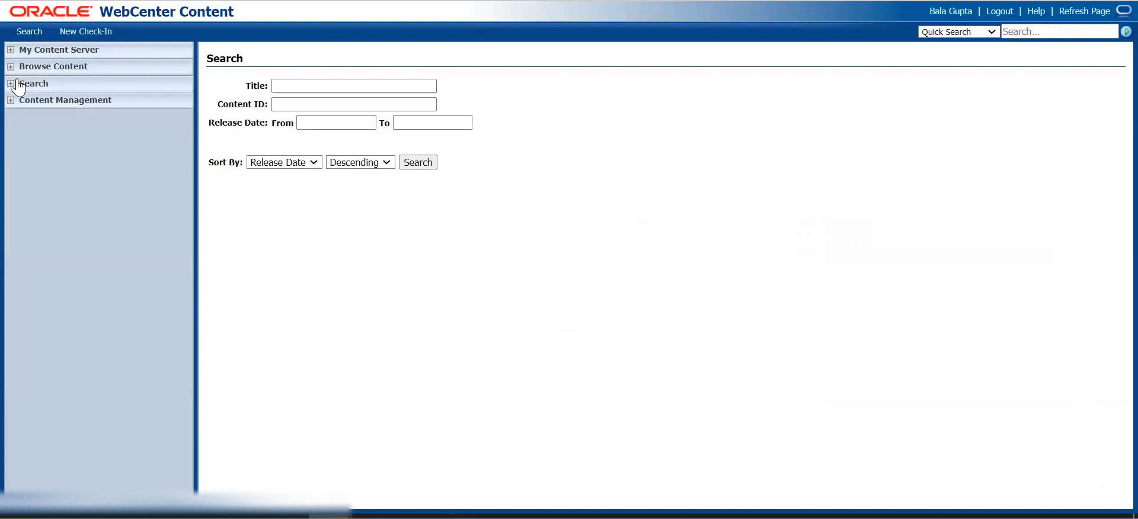
Expand Browse Content > Library Folders > Folders > Contribution Folders and select CRM.
{"action": "left_click", "coordinate": [12, 68]}
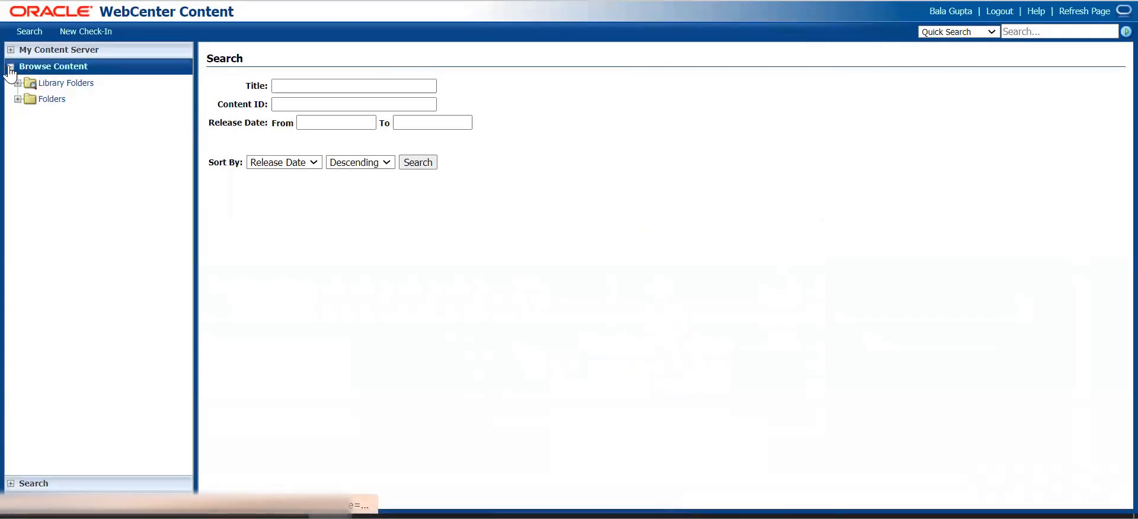
{"action": "left_click", "coordinate": [11, 67]}
{"action": "left_click", "coordinate": [11, 102]}
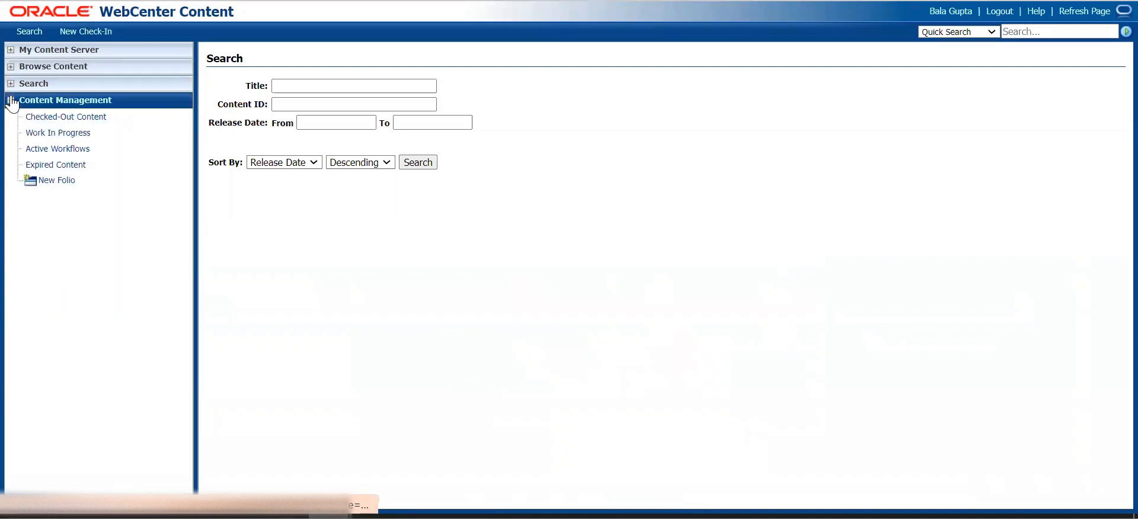
{"action": "left_click", "coordinate": [11, 101]}
{"action": "left_click", "coordinate": [11, 50]}
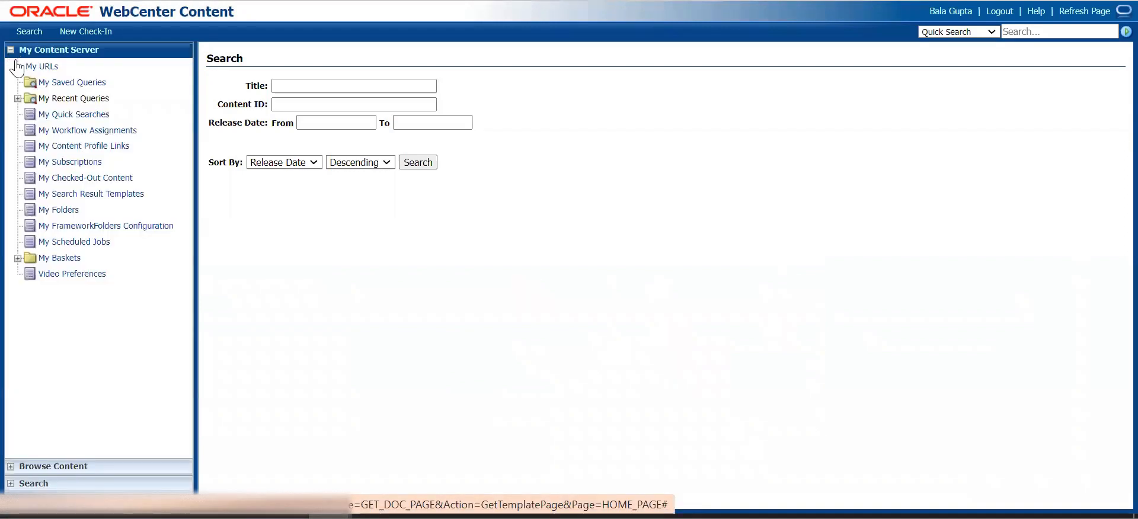
{"action": "left_click", "coordinate": [11, 50]}
{"action": "left_click", "coordinate": [10, 67]}
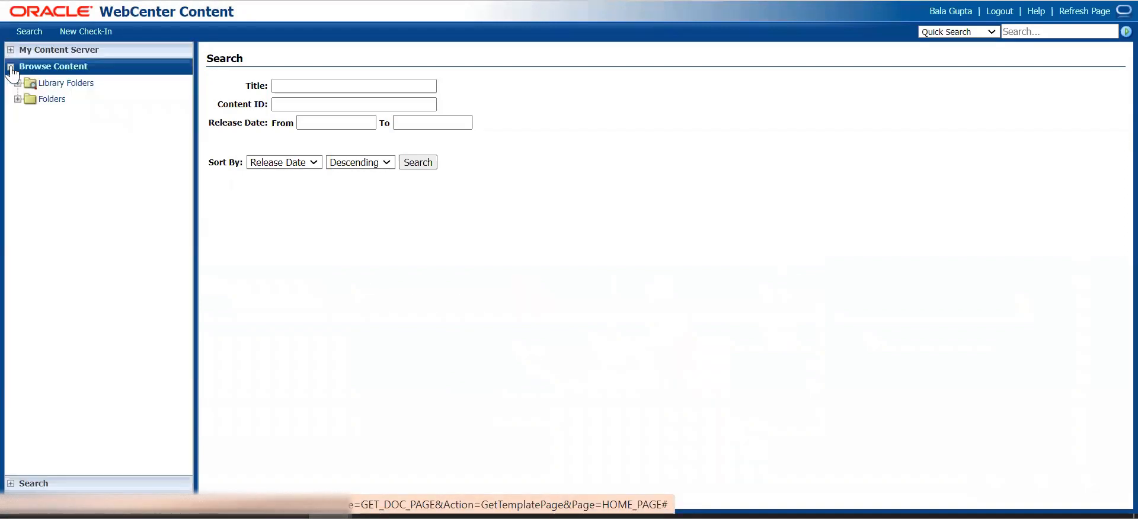
{"action": "left_click", "coordinate": [26, 84]}
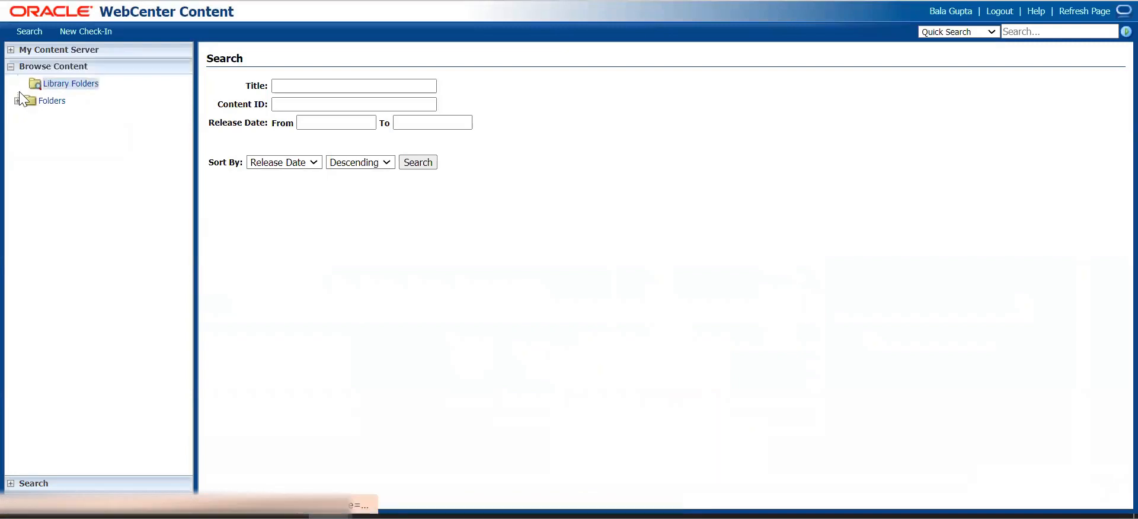
{"action": "left_click", "coordinate": [23, 131]}
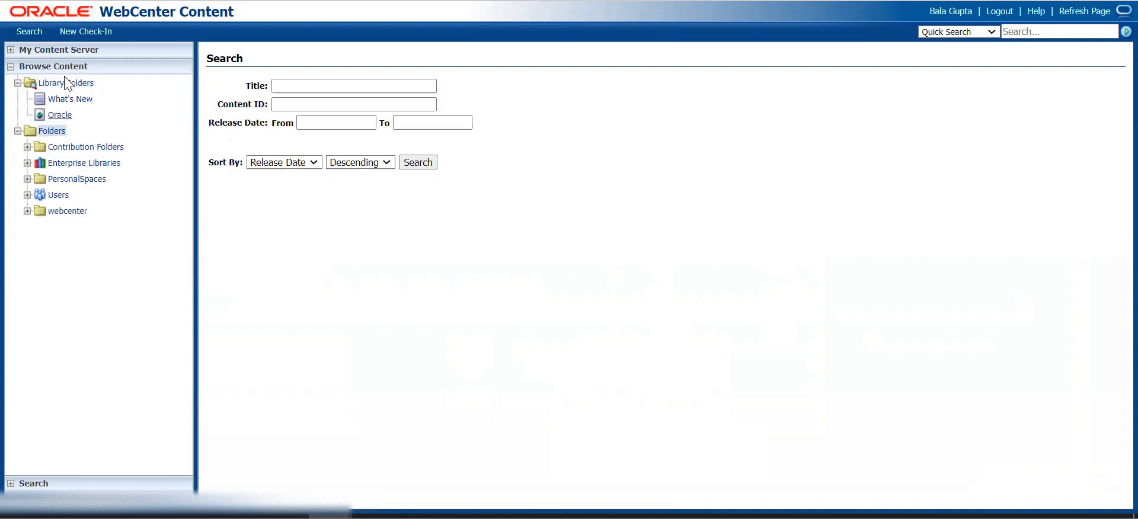
{"action": "left_click", "coordinate": [38, 149]}
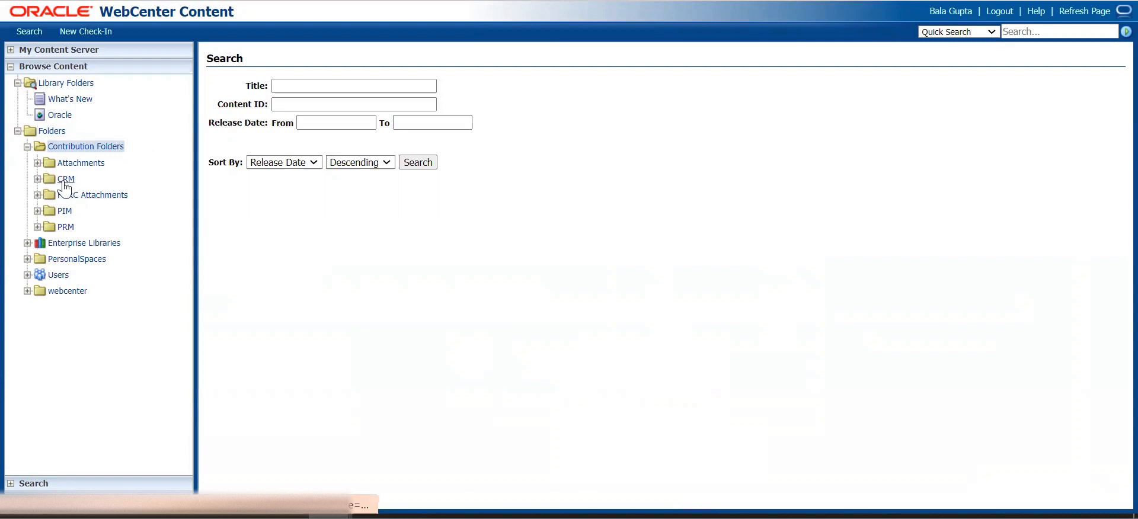
{"action": "left_click", "coordinate": [64, 180]}
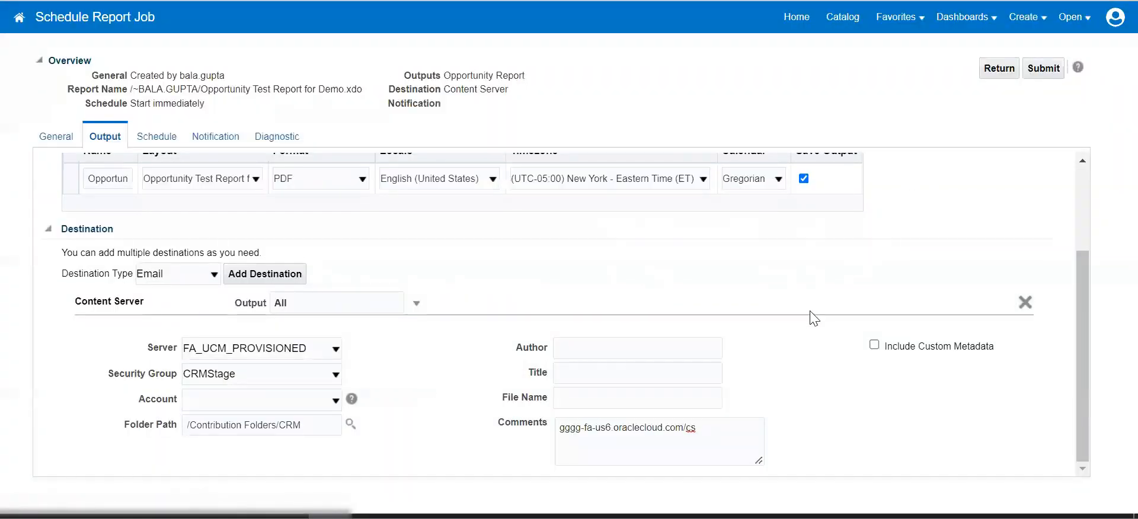
Keep Email as the destination type and delete the Content Server destination.
{"action": "scroll", "coordinate": [808, 313], "scroll_direction": "up", "scroll_amount": 3}
{"action": "scroll", "coordinate": [320, 201], "scroll_direction": "down", "scroll_amount": 1}
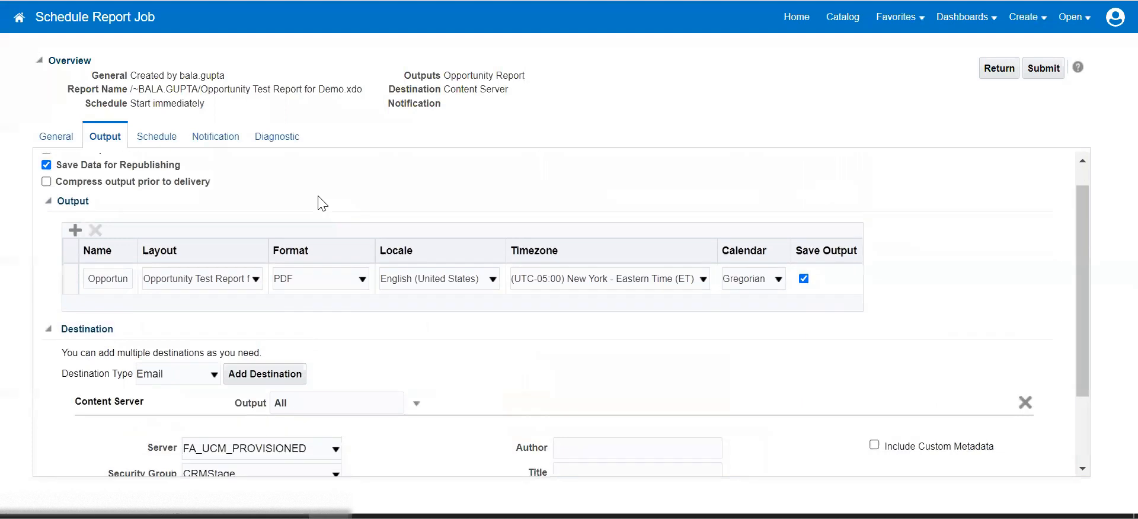
{"action": "left_click", "coordinate": [155, 136]}
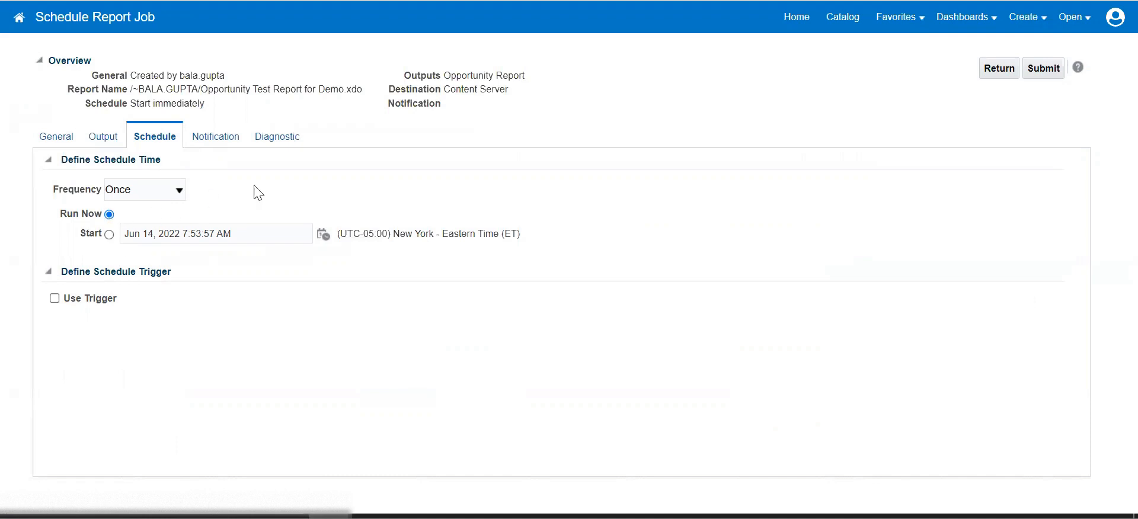
{"action": "left_click", "coordinate": [105, 136]}
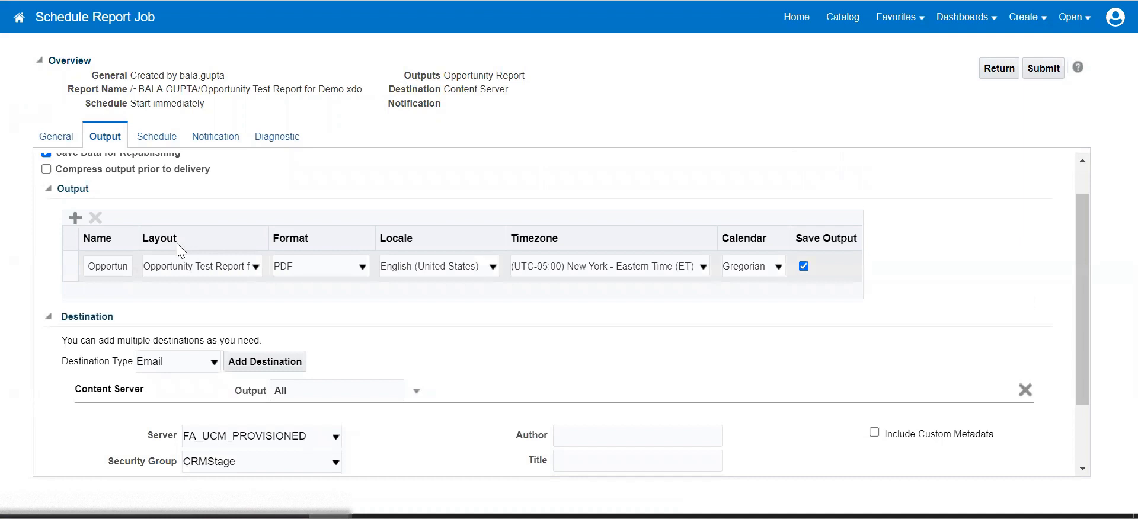
{"action": "left_click", "coordinate": [206, 363]}
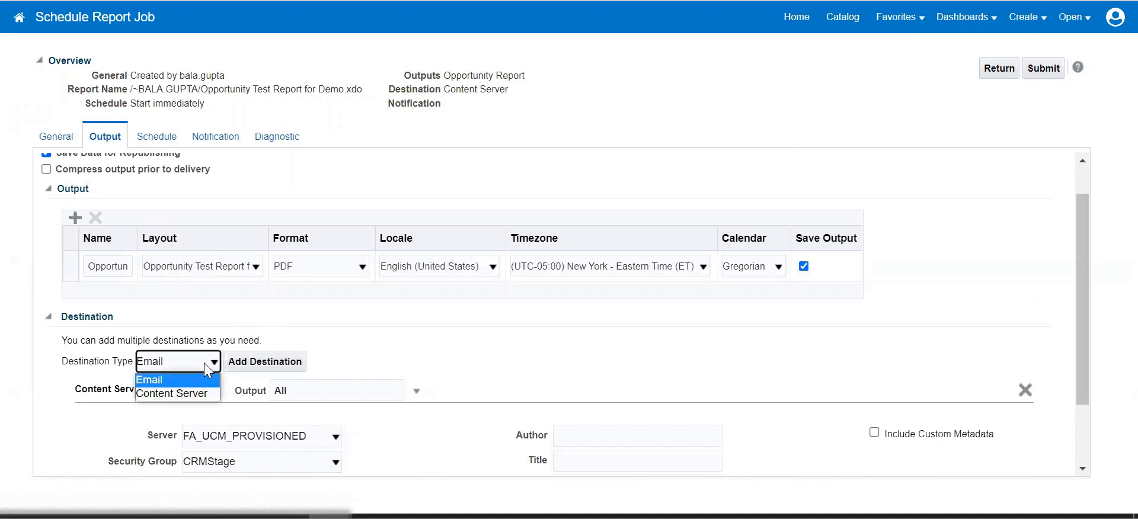
{"action": "left_click", "coordinate": [197, 374]}
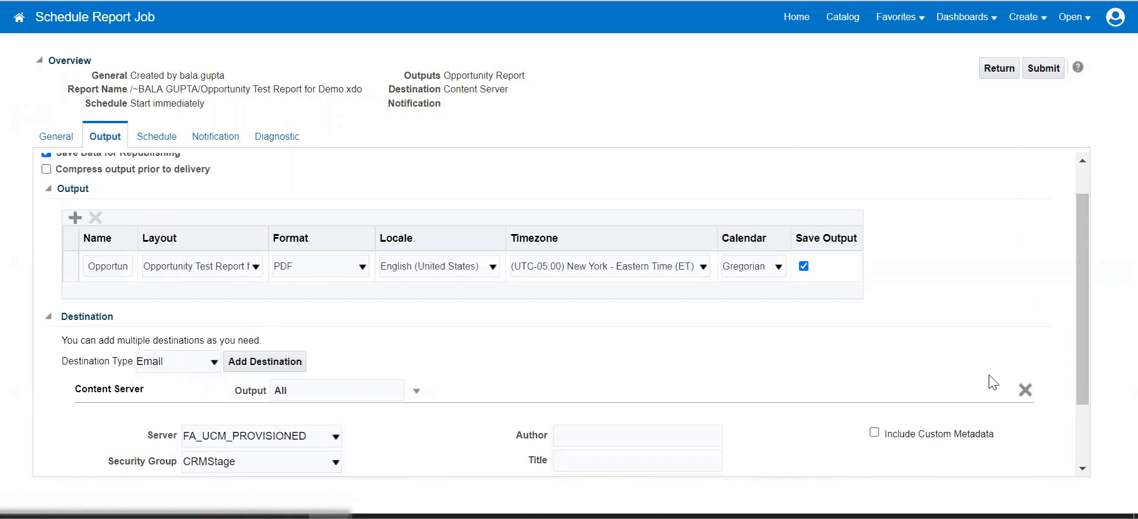
{"action": "left_click", "coordinate": [1025, 389]}
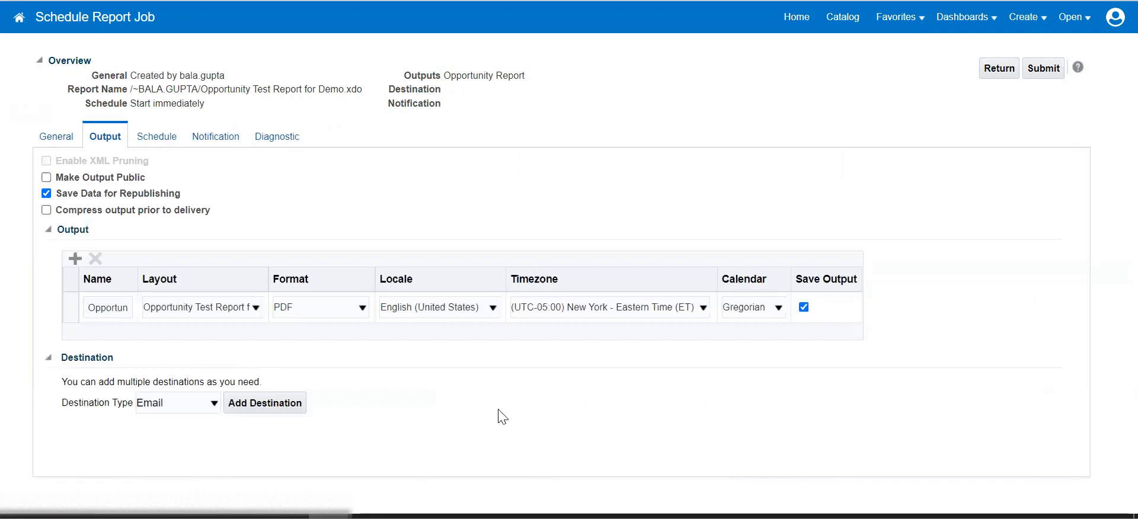
Add an Email destination with the saved recipient address in the To field.
{"action": "left_click", "coordinate": [294, 411]}
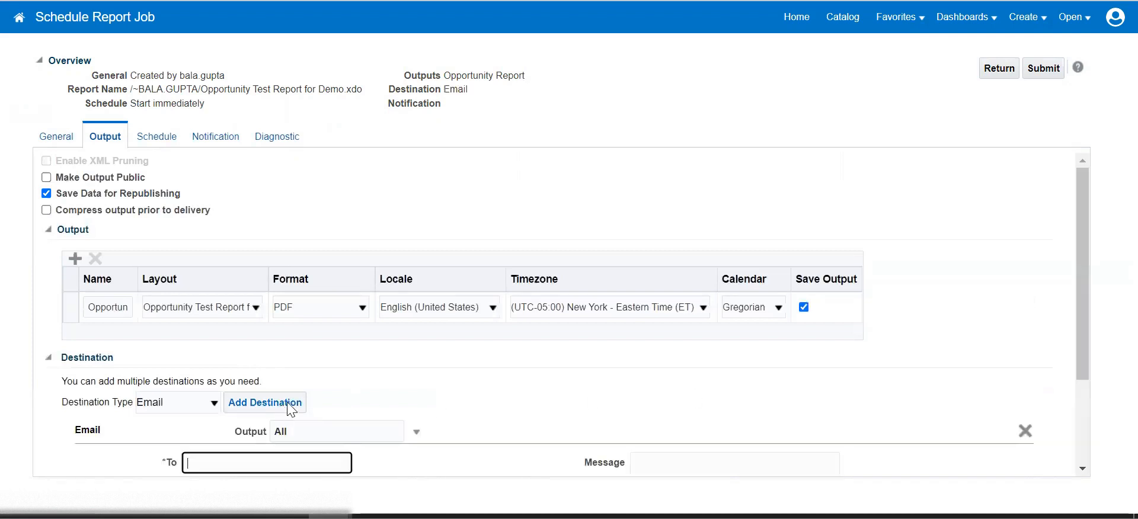
{"action": "left_click", "coordinate": [294, 459]}
{"action": "left_click", "coordinate": [367, 382]}
{"action": "scroll", "coordinate": [450, 379], "scroll_direction": "down", "scroll_amount": 3}
{"action": "scroll", "coordinate": [474, 308], "scroll_direction": "up", "scroll_amount": 3}
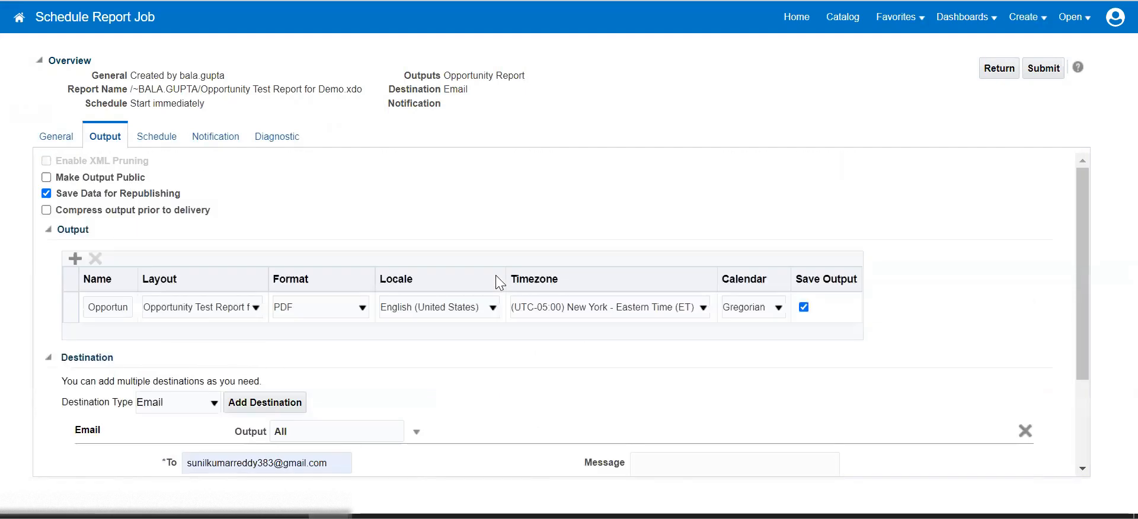
{"action": "left_click", "coordinate": [169, 139]}
{"action": "left_click", "coordinate": [228, 137]}
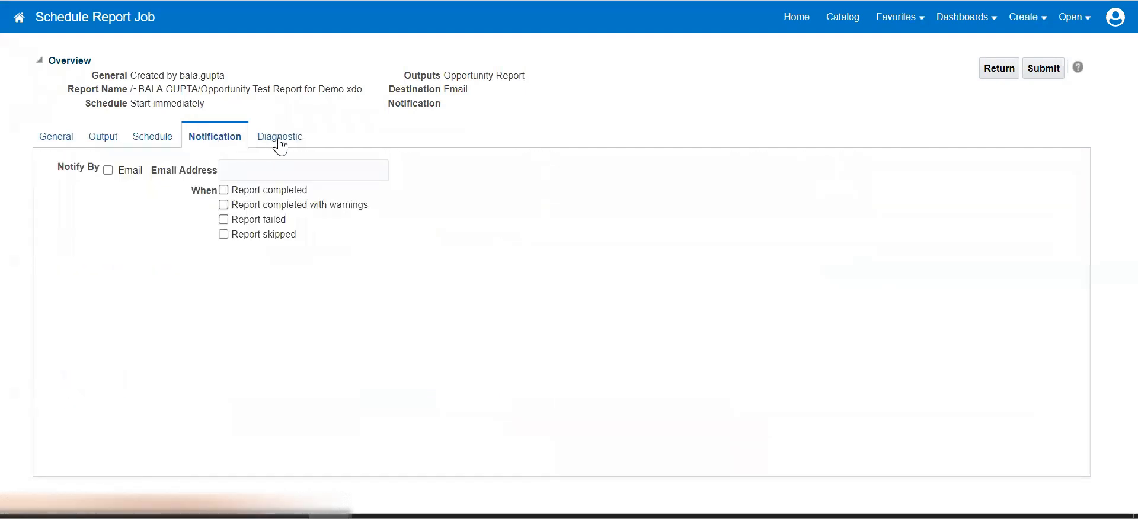
Send e-mail notifications to the saved address on completion, warnings and skips, then submit.
{"action": "left_click", "coordinate": [256, 168]}
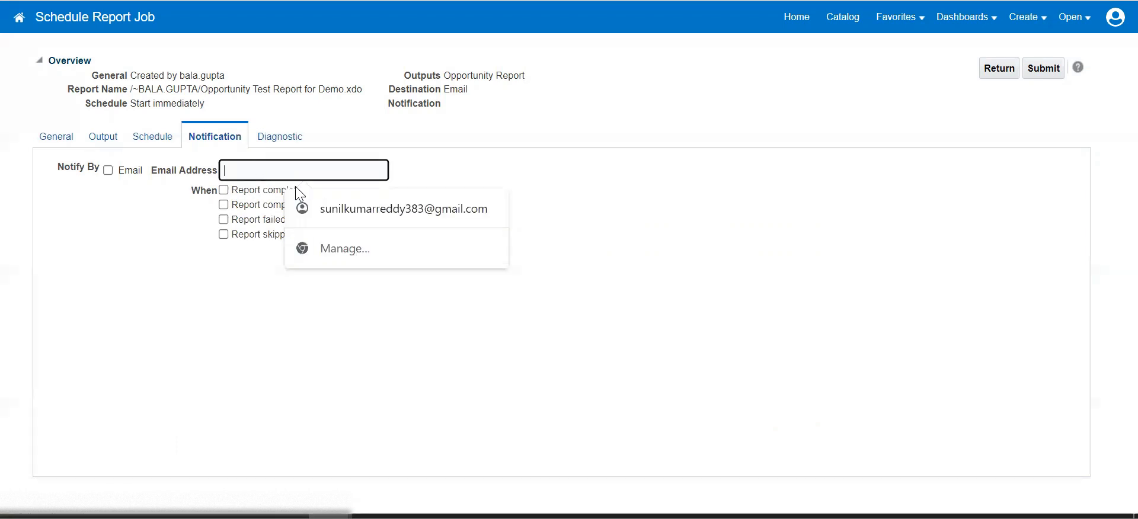
{"action": "left_click", "coordinate": [343, 204]}
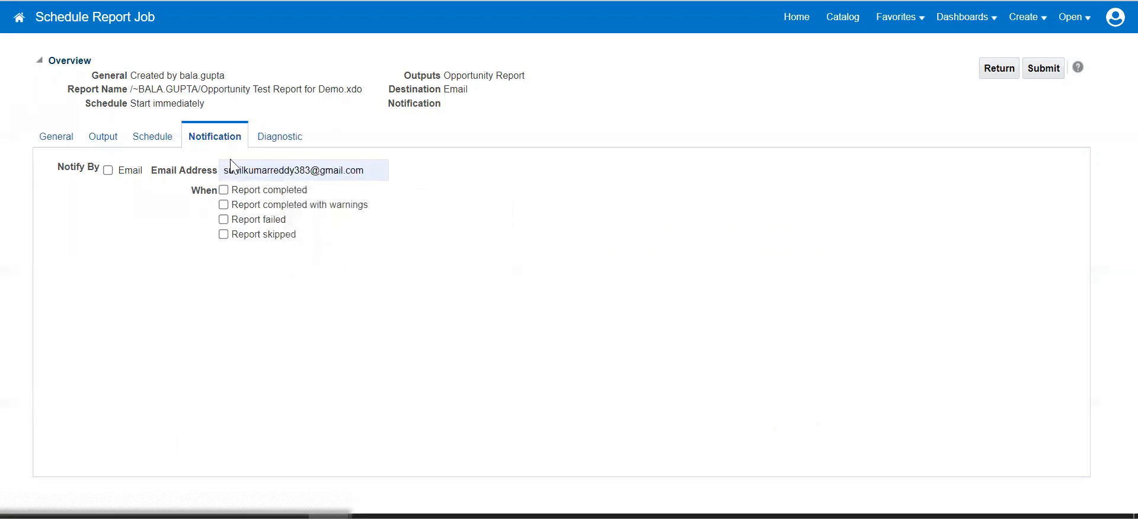
{"action": "left_click", "coordinate": [222, 191]}
{"action": "left_click", "coordinate": [223, 205]}
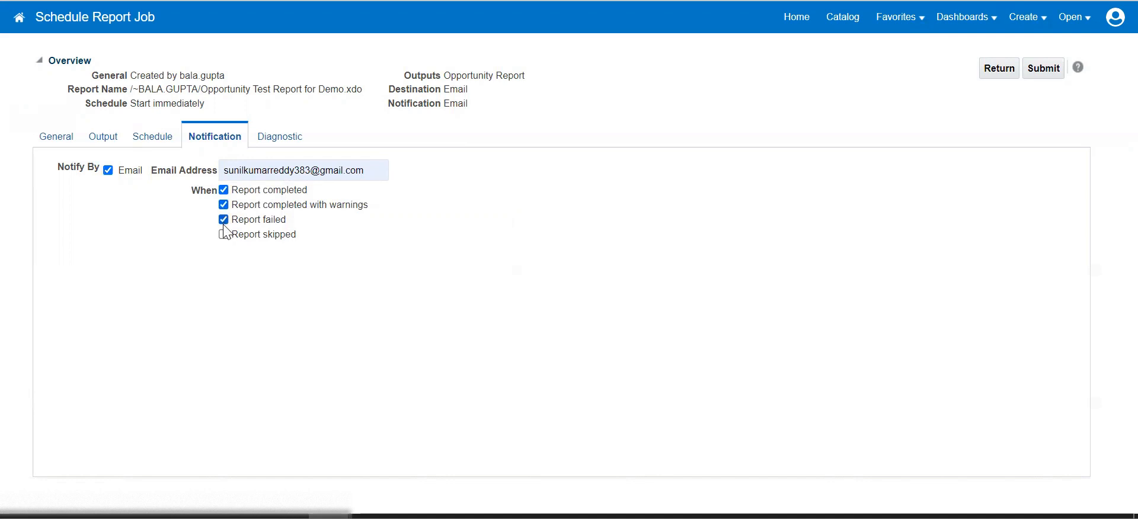
{"action": "left_click", "coordinate": [223, 235]}
{"action": "left_click", "coordinate": [270, 141]}
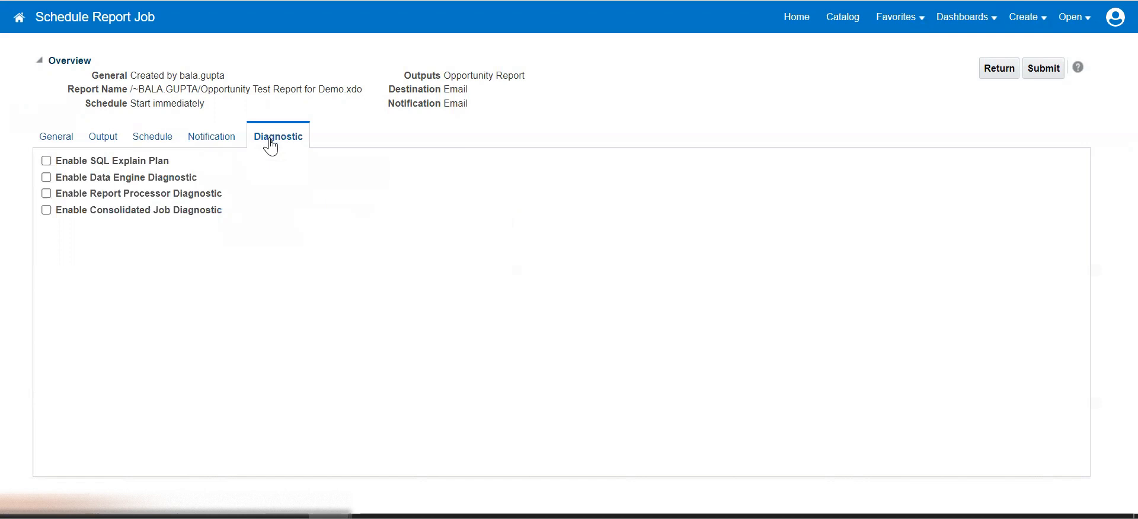
{"action": "left_click", "coordinate": [221, 141]}
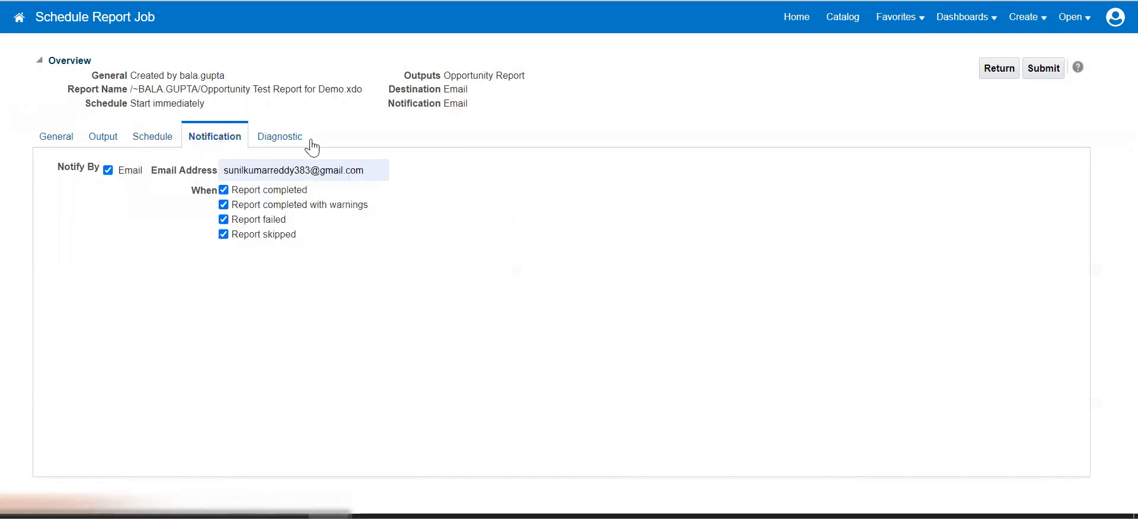
{"action": "left_click", "coordinate": [1032, 68]}
Submit the job as 'Opportunity Report' and dismiss the success message.
{"action": "left_click", "coordinate": [573, 328]}
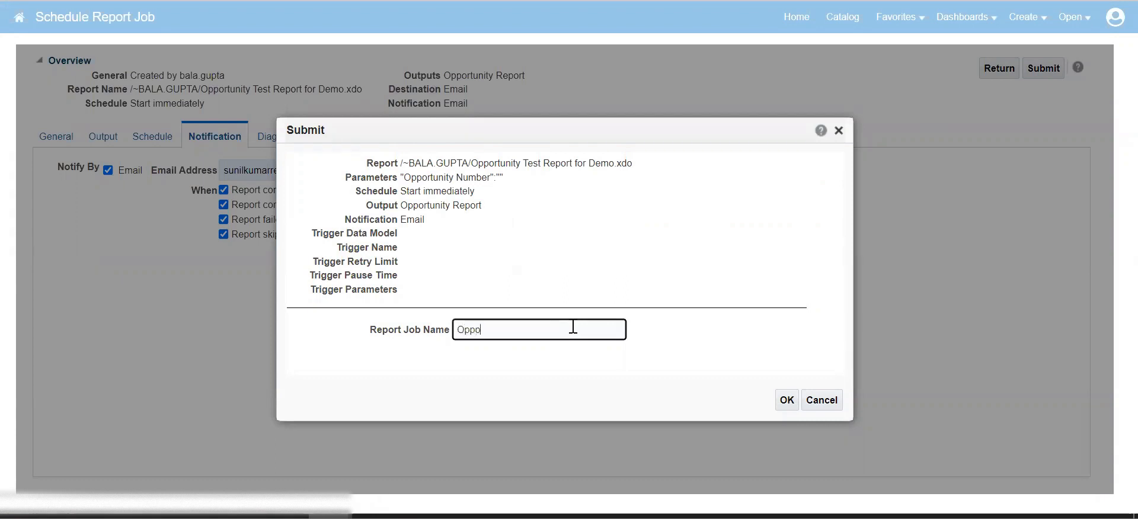
{"action": "type", "text": "Opportunity Report"}
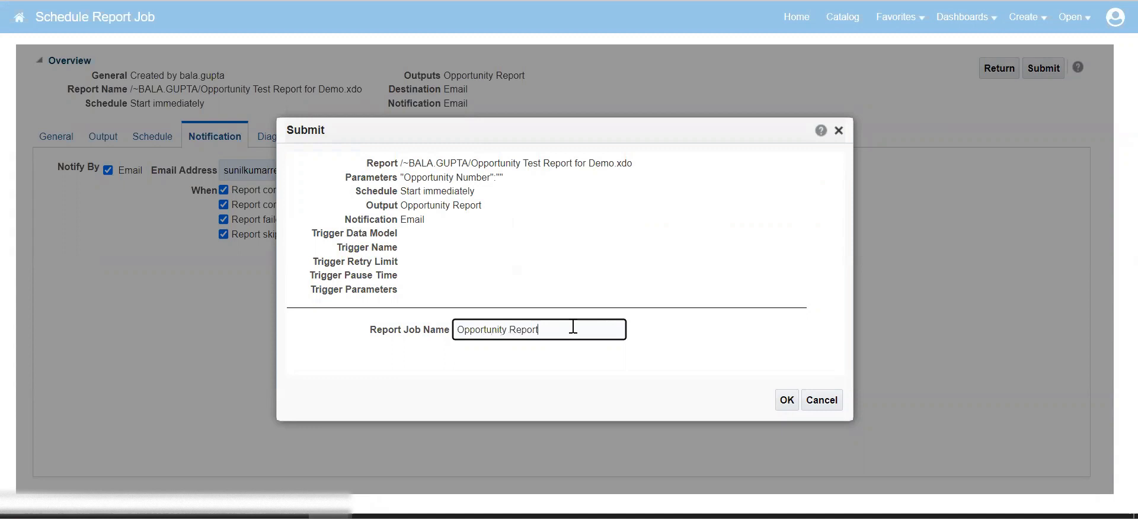
{"action": "left_click", "coordinate": [781, 398]}
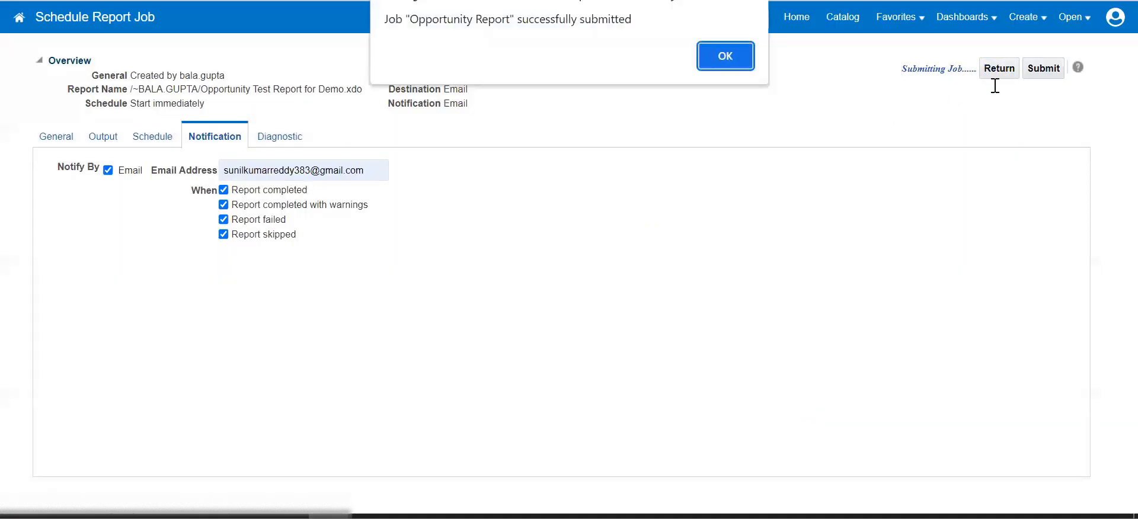
{"action": "left_click", "coordinate": [739, 59]}
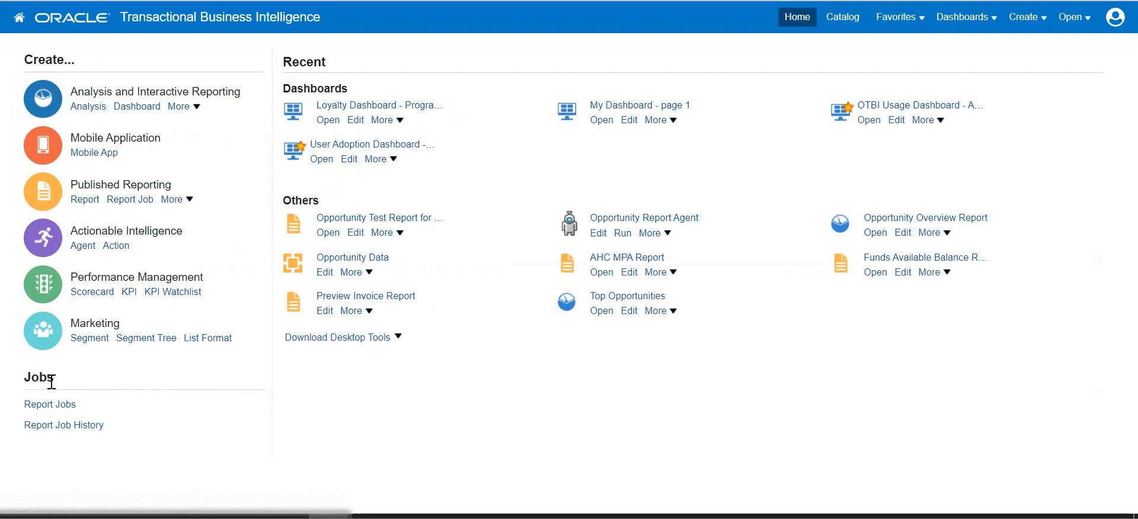
Confirm the Opportunity Report job shows Success in Report Job History, then return to Gmail.
{"action": "left_click", "coordinate": [66, 426]}
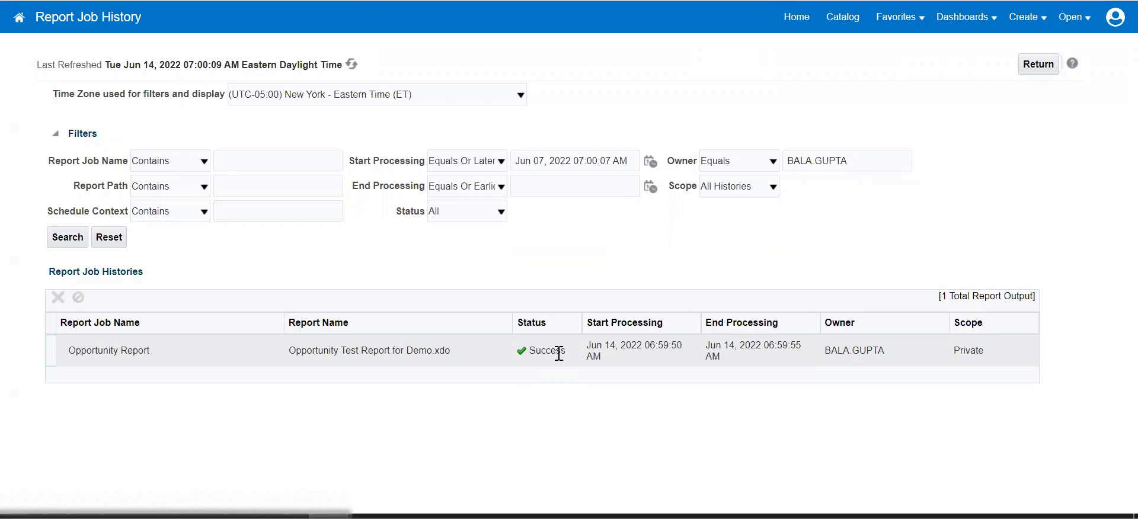
{"action": "left_click", "coordinate": [508, 1]}
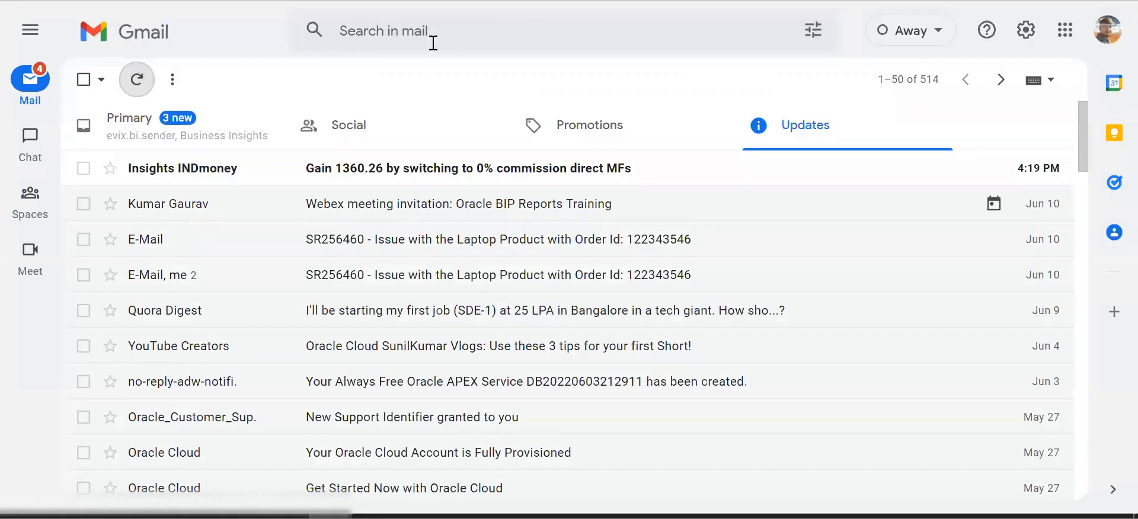
Check the Opportunity Overview Report e-mail with its PDF in the Primary inbox, then return to the list.
{"action": "left_click", "coordinate": [243, 127]}
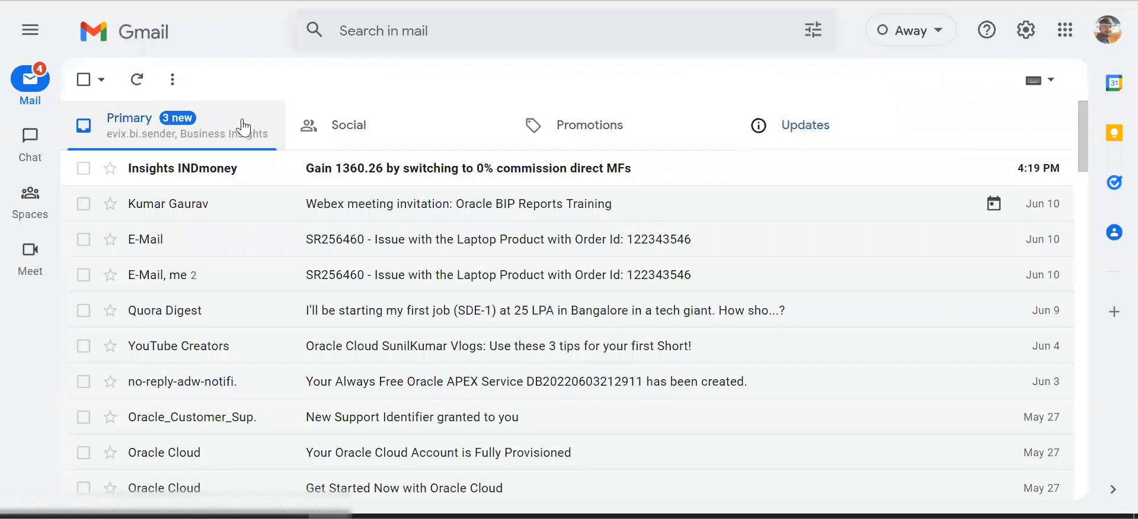
{"action": "scroll", "coordinate": [515, 225], "scroll_direction": "down", "scroll_amount": 1}
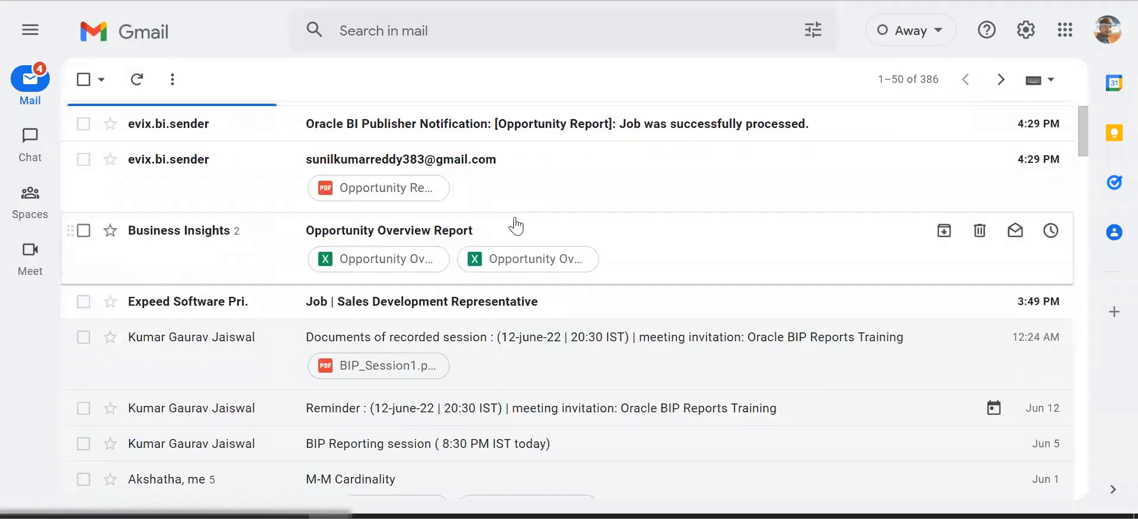
{"action": "left_click", "coordinate": [515, 227]}
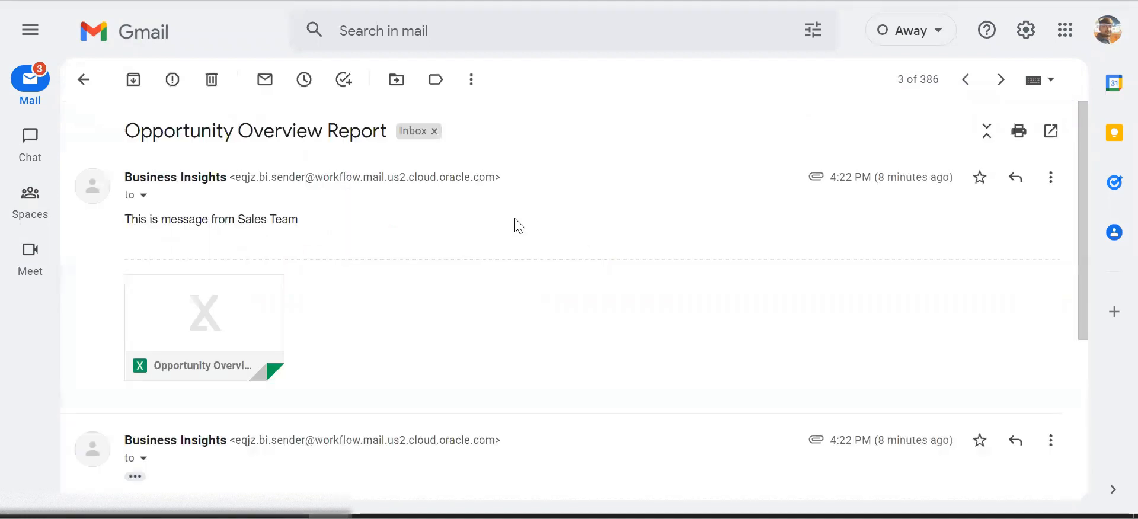
{"action": "scroll", "coordinate": [439, 277], "scroll_direction": "down", "scroll_amount": 2}
{"action": "scroll", "coordinate": [439, 277], "scroll_direction": "down", "scroll_amount": 1}
{"action": "scroll", "coordinate": [439, 276], "scroll_direction": "up", "scroll_amount": 3}
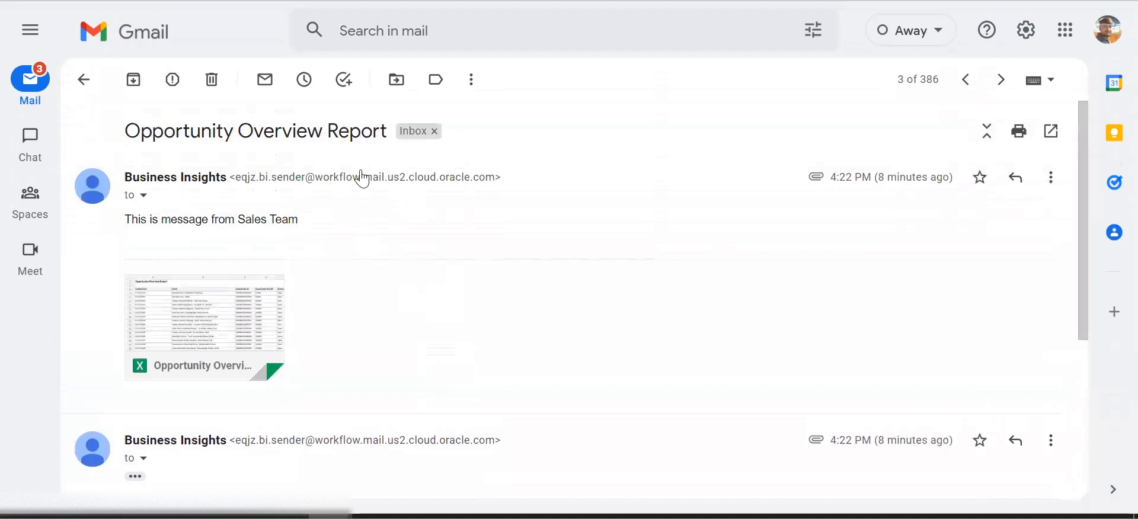
{"action": "left_click", "coordinate": [83, 79]}
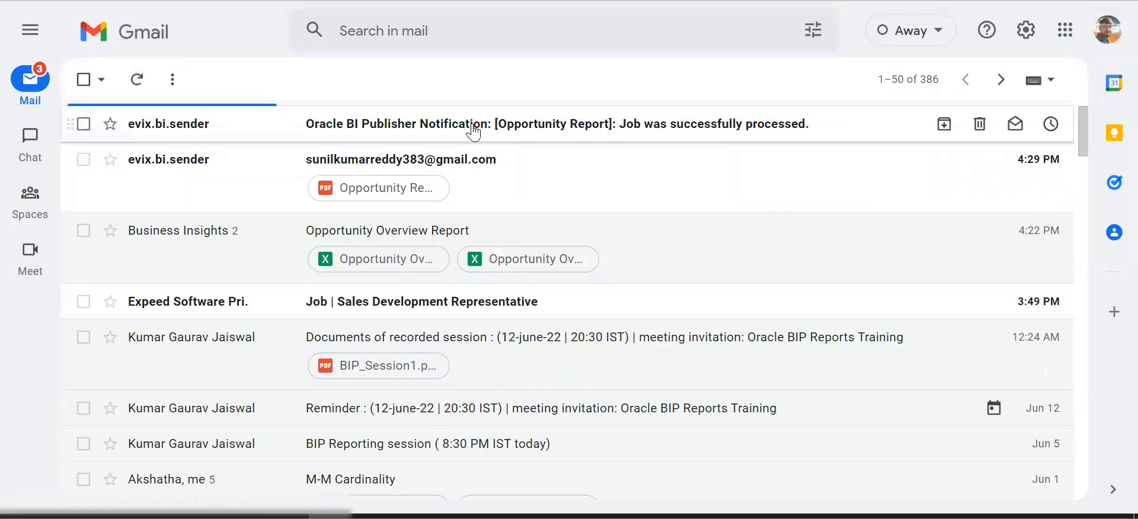
Return to the Report Job History and browse the catalog at My Folders.
{"action": "key", "text": "ctrl+shift+Tab"}
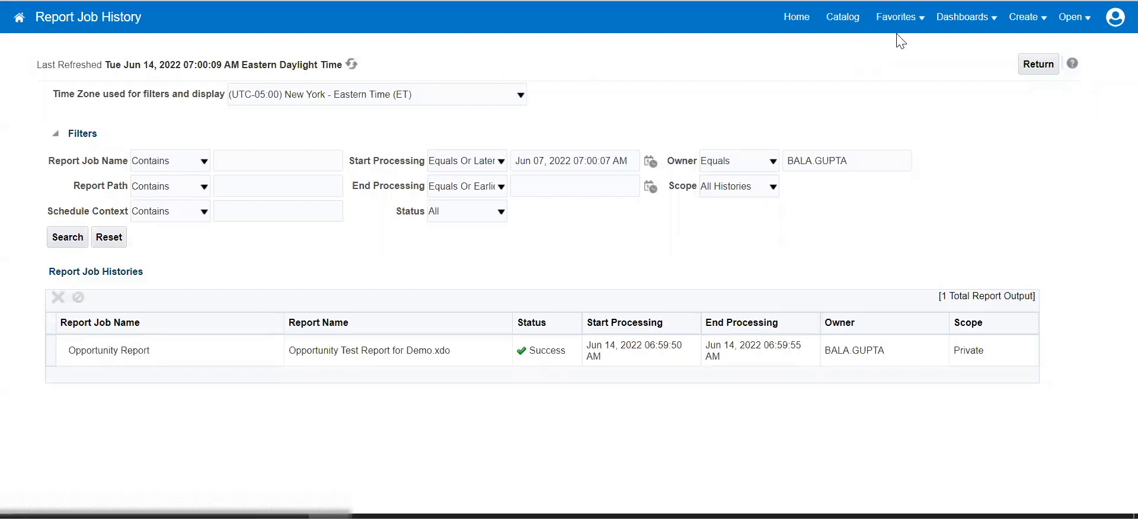
{"action": "left_click", "coordinate": [841, 17]}
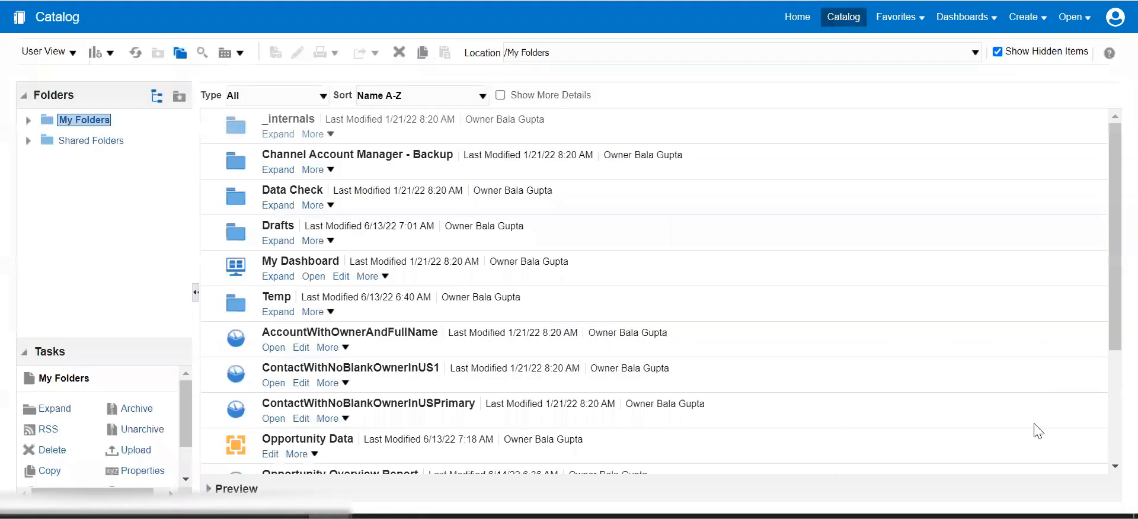